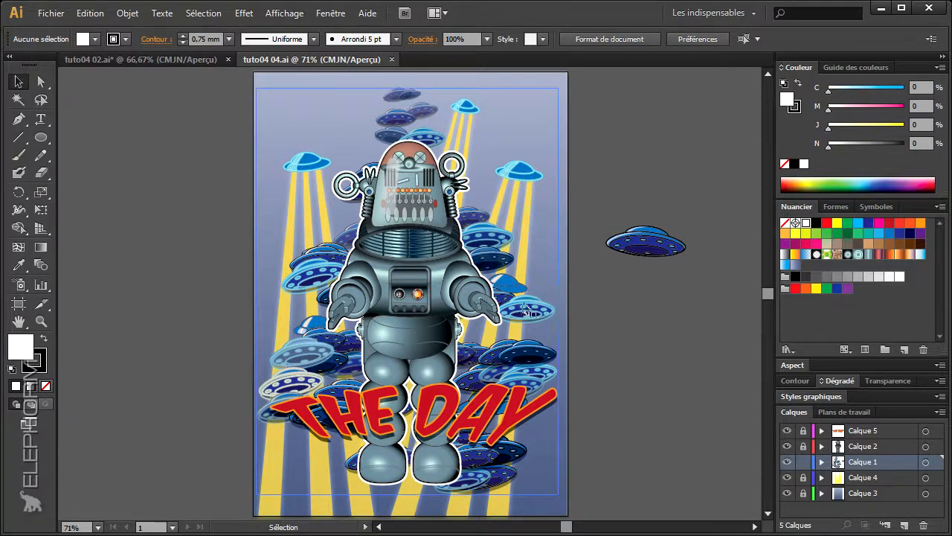
# Close the tuto04 04.ai document and return to the two reference saucers in tuto04 02.ai.
pyautogui.click(391, 59)
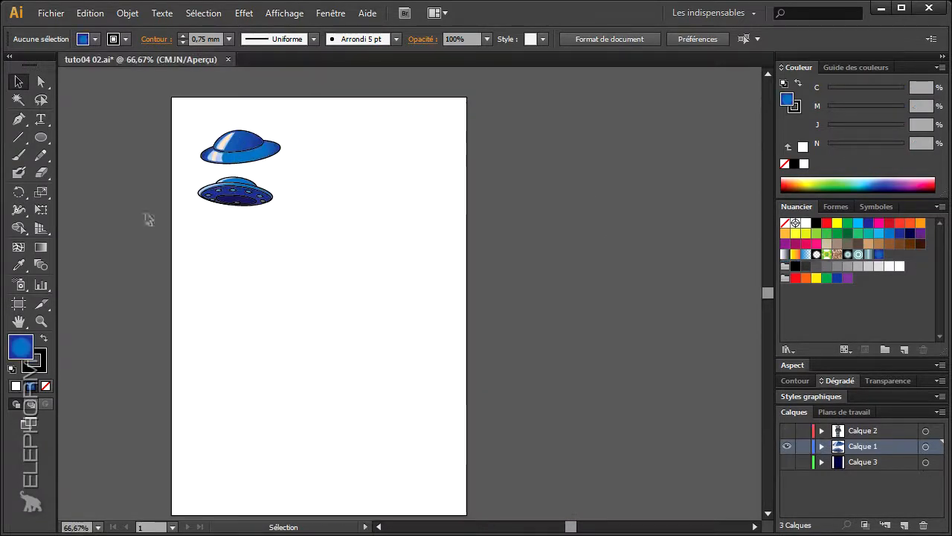
pyautogui.click(41, 321)
pyautogui.moveTo(181, 122); pyautogui.dragTo(346, 258)
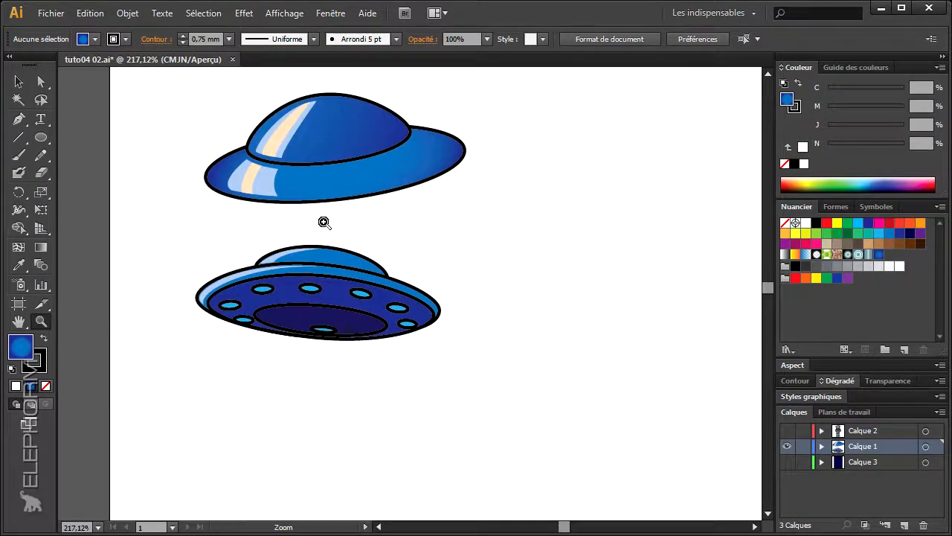
pyautogui.moveTo(415, 214); pyautogui.dragTo(329, 215)
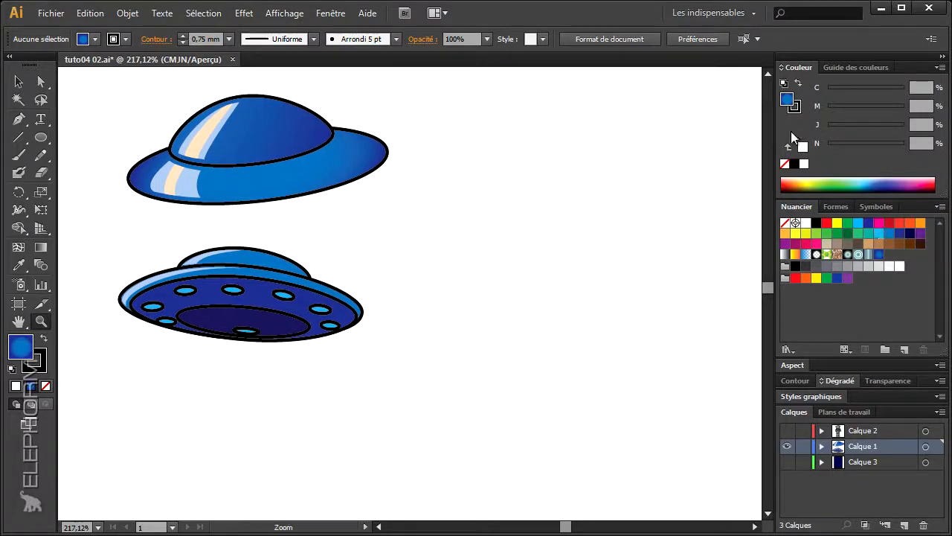
# Draw a wide, flat ellipse beside the reference saucers and a smaller overlapping dome ellipse above it, filled blue (C 85, M 50).
pyautogui.click(889, 233)
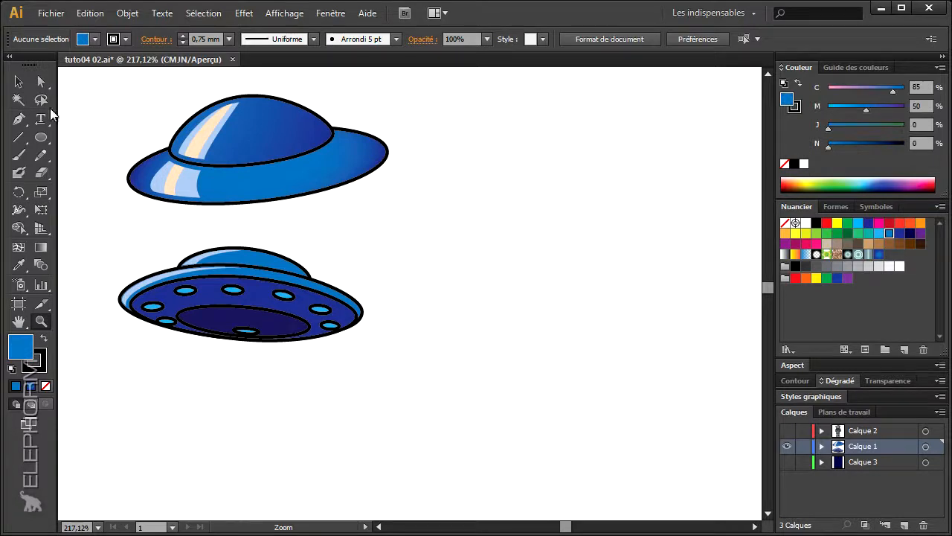
pyautogui.click(41, 137)
pyautogui.moveTo(476, 164); pyautogui.dragTo(710, 221)
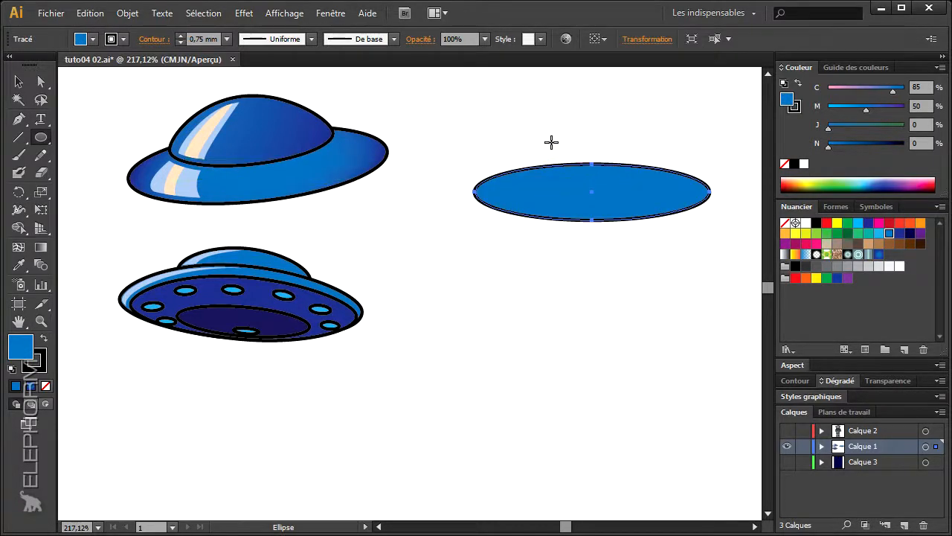
pyautogui.moveTo(526, 130); pyautogui.dragTo(668, 192)
# Reshape the smaller ellipse into a dome by pulling its top anchor point upward.
pyautogui.click(41, 82)
pyautogui.moveTo(598, 167); pyautogui.dragTo(594, 196)
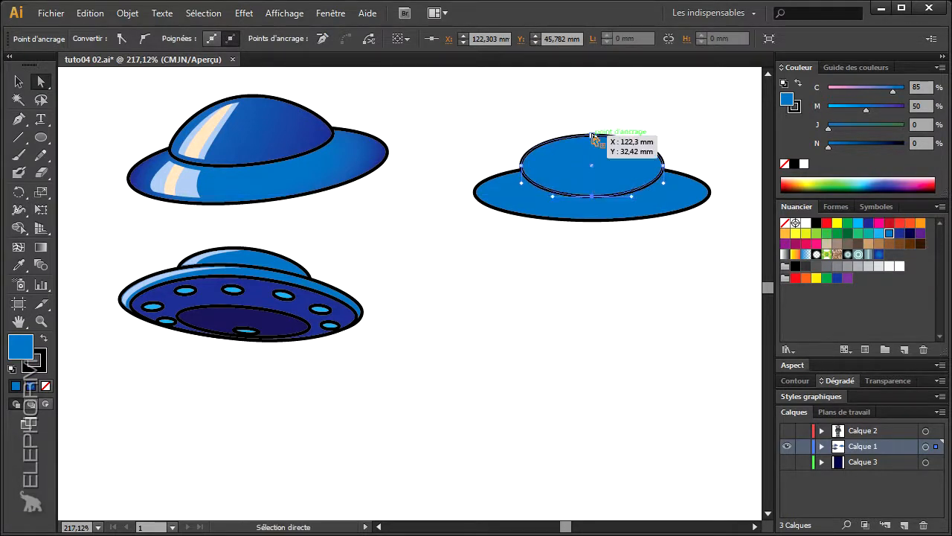
pyautogui.moveTo(593, 136); pyautogui.dragTo(592, 123)
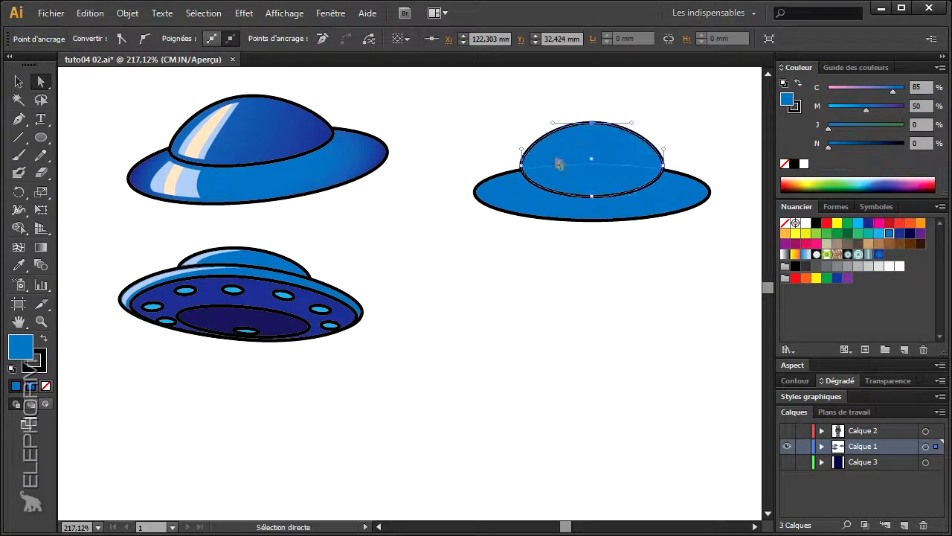
# Enlarge the saucer's base ellipse symmetrically about its centre, making it wider and slightly taller.
pyautogui.click(508, 198)
pyautogui.press('v')
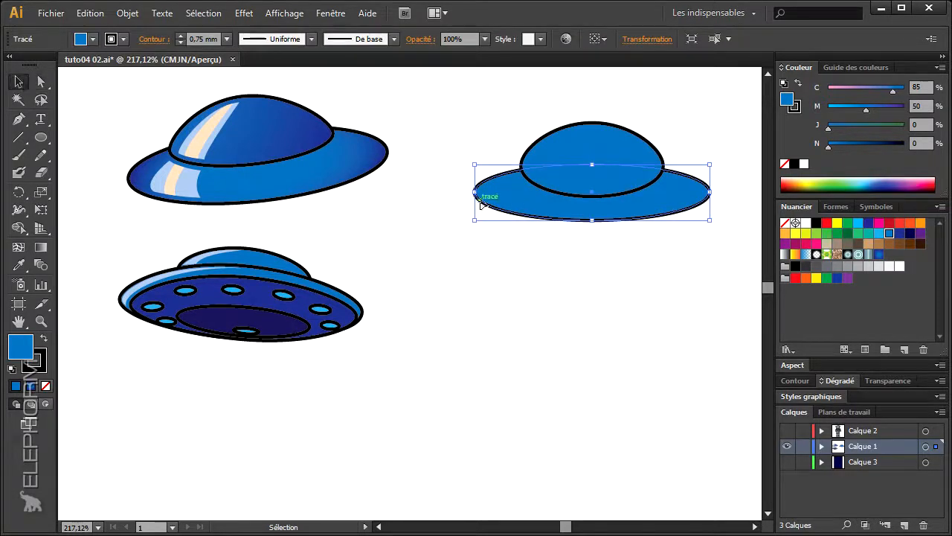
pyautogui.moveTo(475, 192); pyautogui.dragTo(453, 192)
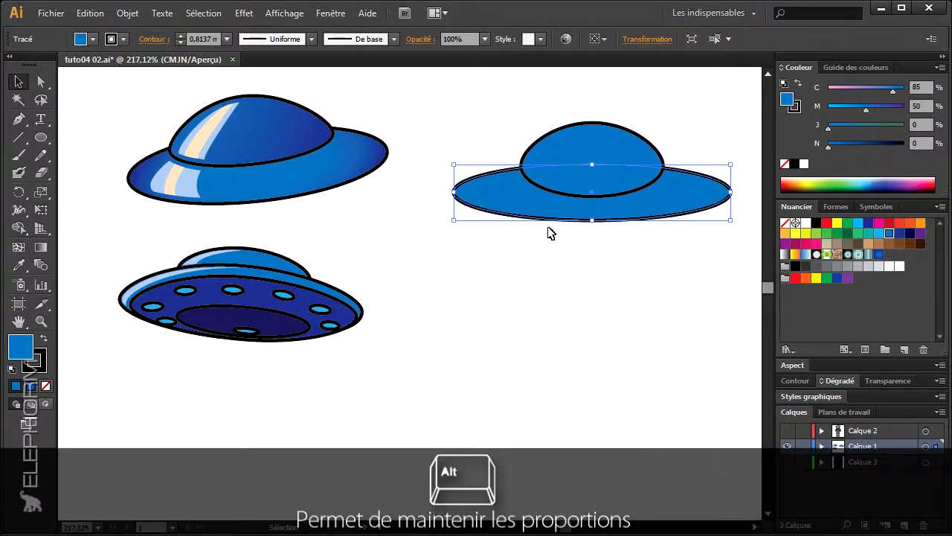
pyautogui.moveTo(592, 220); pyautogui.dragTo(624, 209)
pyautogui.click(503, 264)
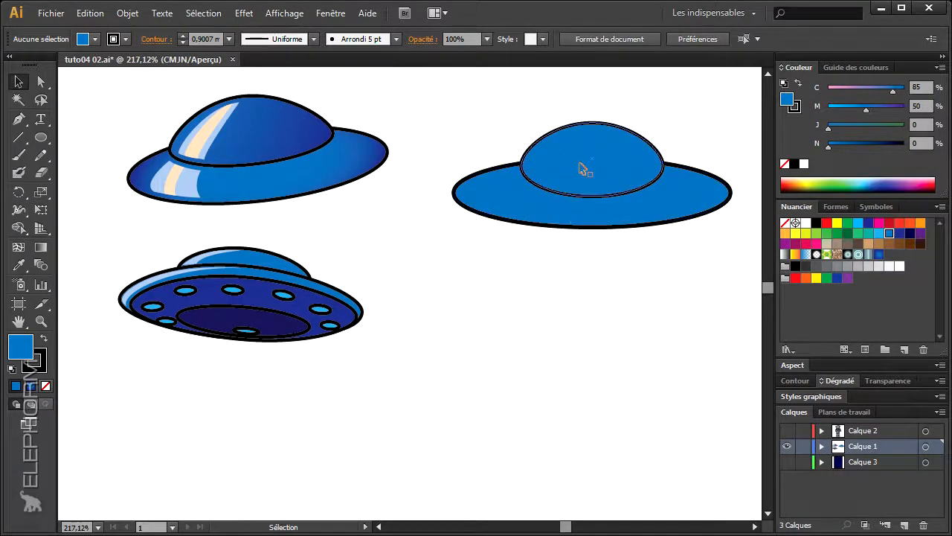
# Widen the dome shape symmetrically about its centre, keeping its height.
pyautogui.click(578, 167)
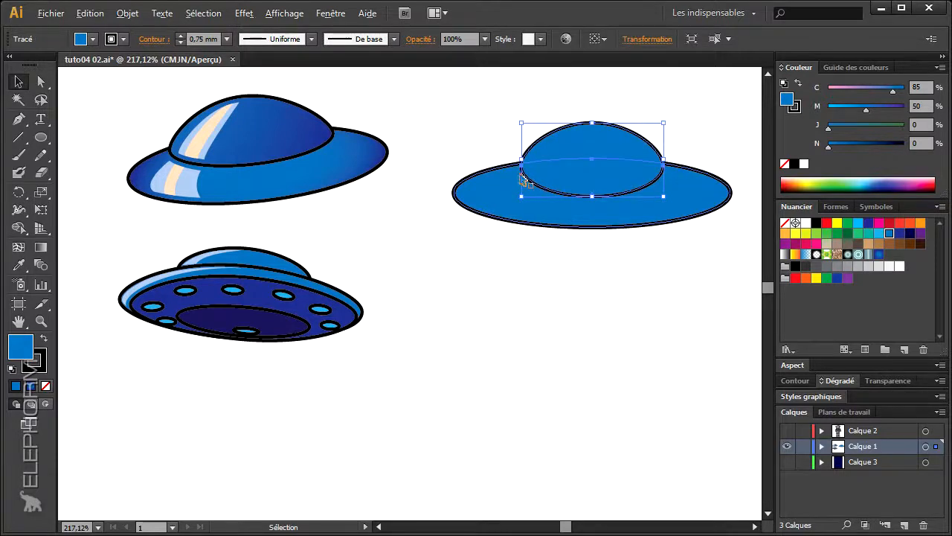
pyautogui.moveTo(521, 159); pyautogui.dragTo(504, 160)
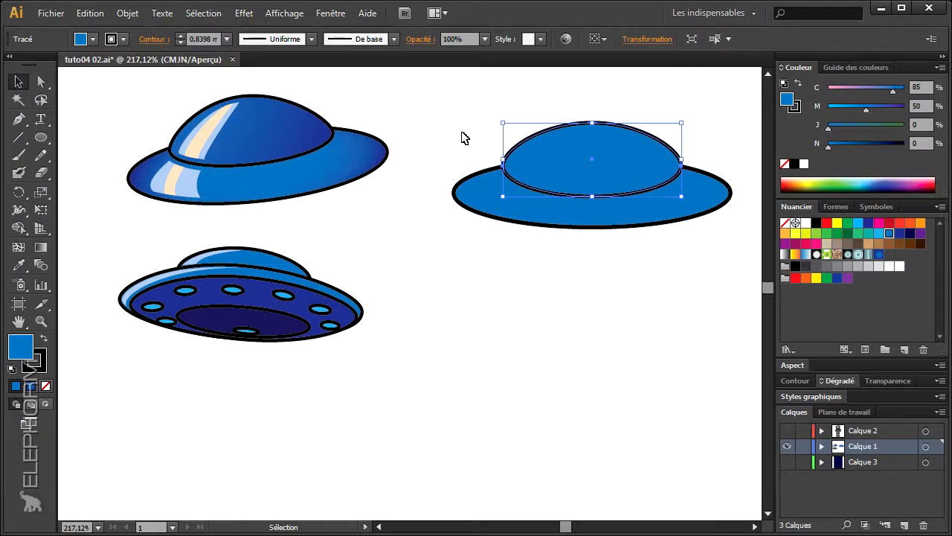
pyautogui.click(462, 137)
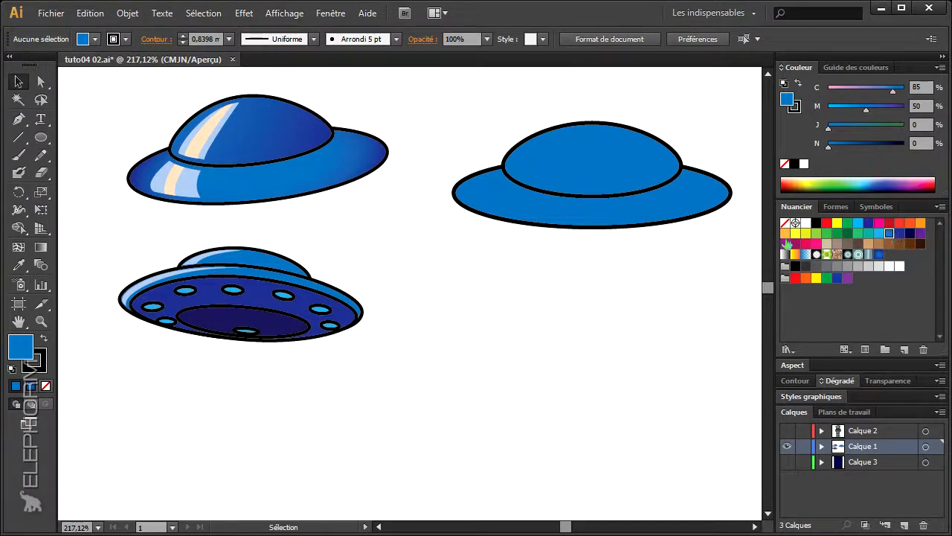
# Draw a curved four-sided highlight on the left part of the saucer's base with the Pen tool, using yellow fill (C 5, J 90) and no stroke.
pyautogui.click(795, 233)
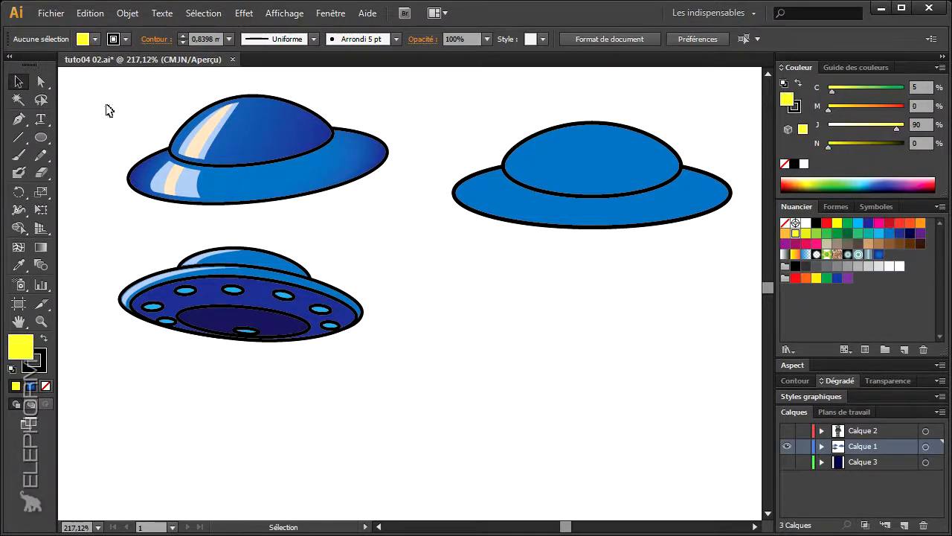
pyautogui.click(794, 106)
pyautogui.click(784, 164)
pyautogui.click(20, 119)
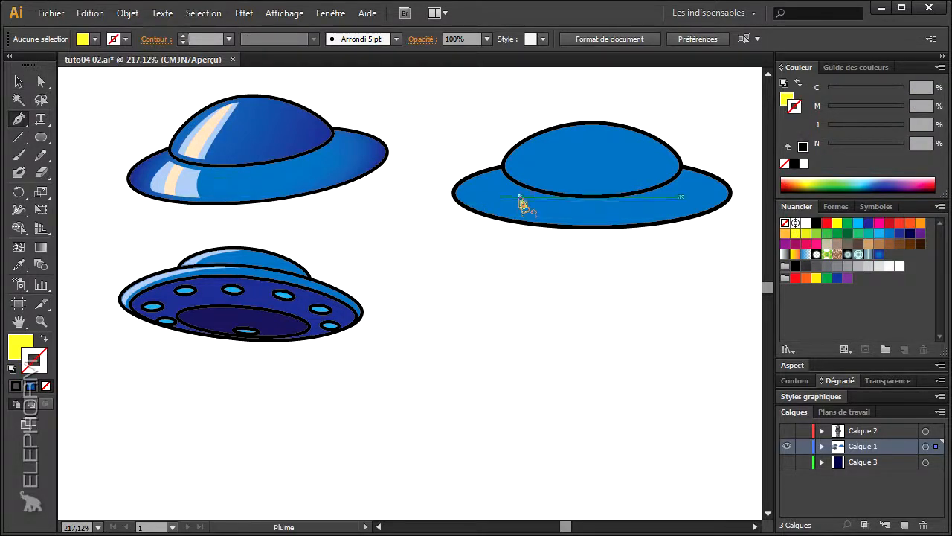
pyautogui.click(519, 197)
pyautogui.moveTo(512, 216); pyautogui.dragTo(511, 225)
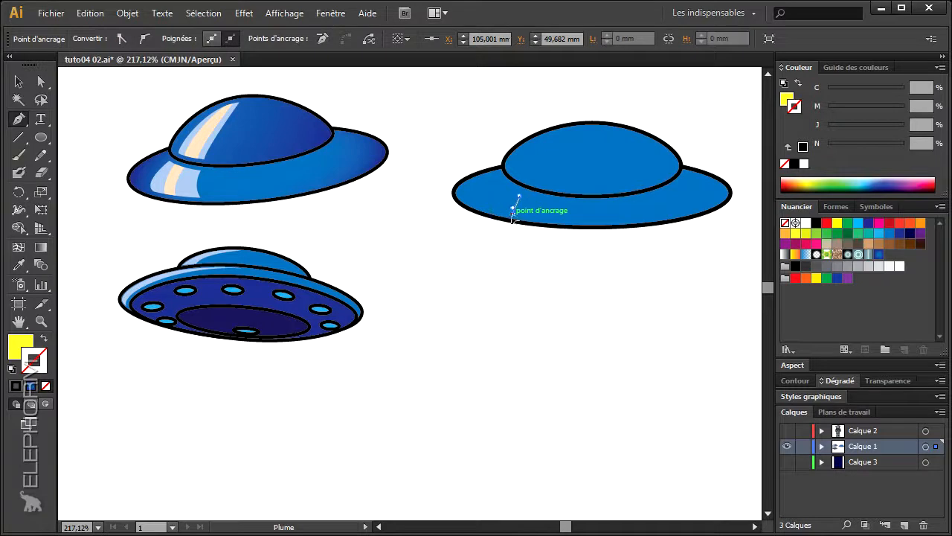
pyautogui.click(471, 193)
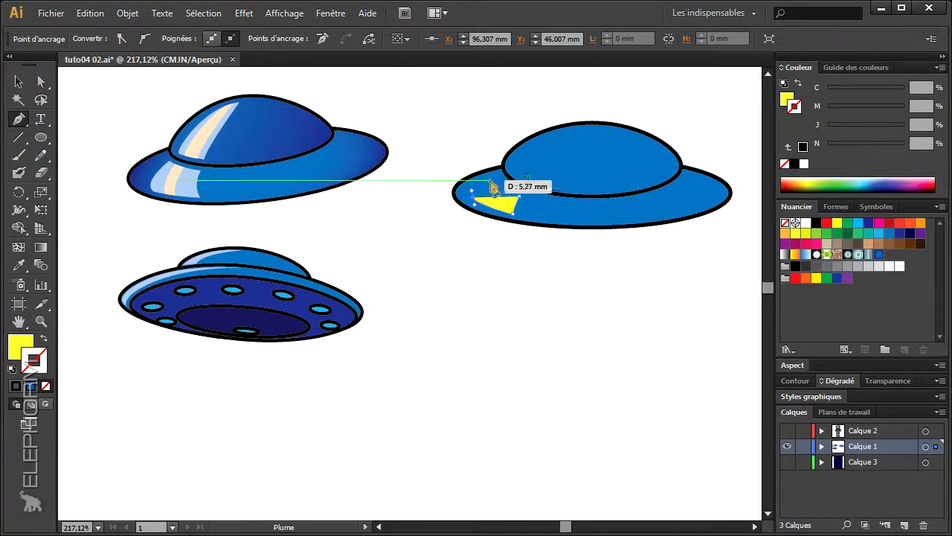
pyautogui.click(518, 197)
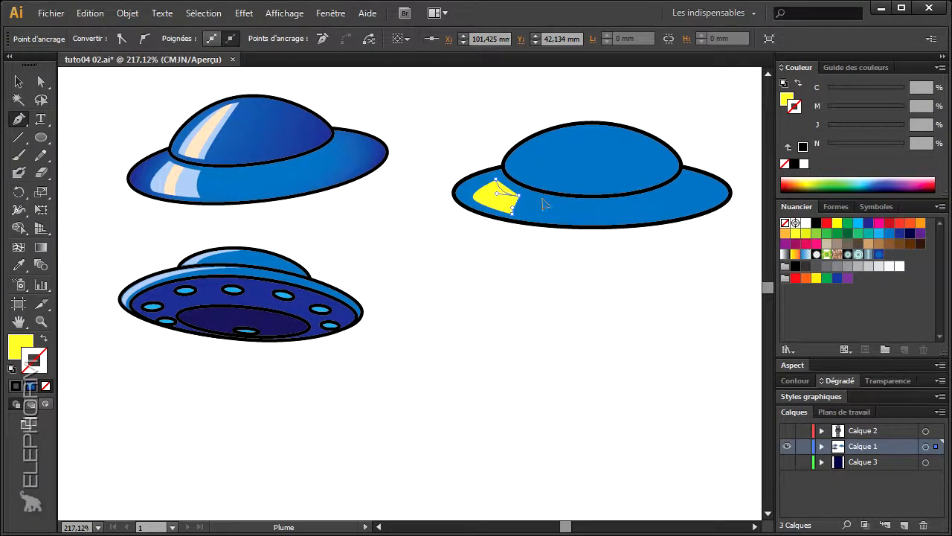
pyautogui.moveTo(542, 201); pyautogui.dragTo(541, 203)
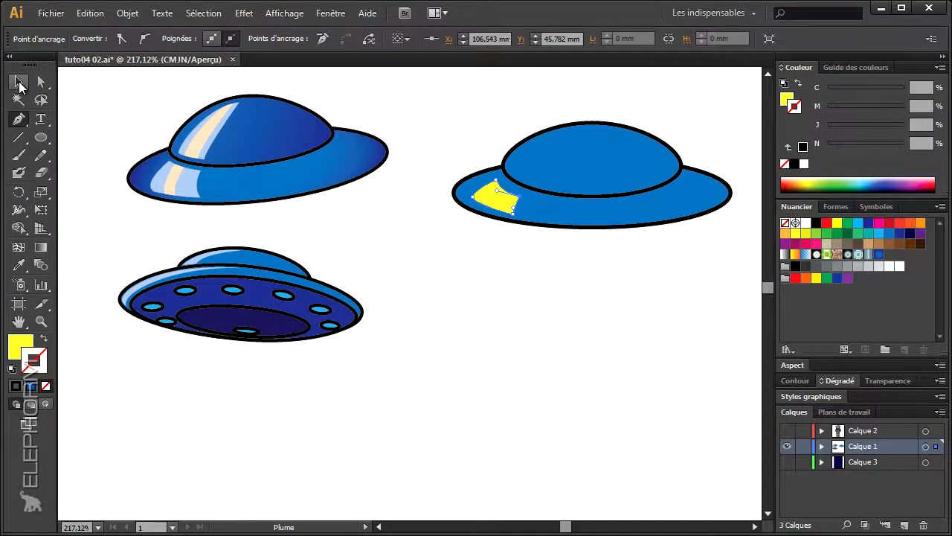
pyautogui.click(43, 87)
pyautogui.click(393, 236)
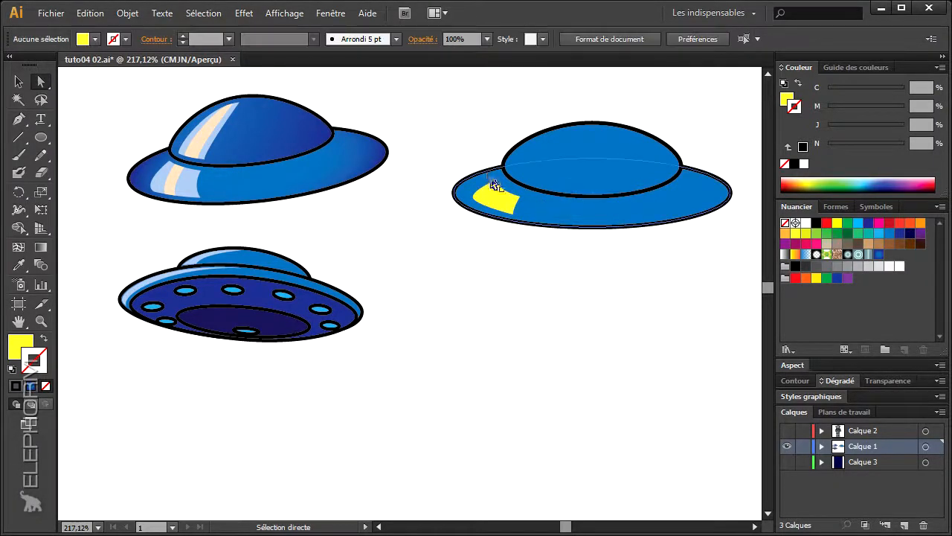
# Set the opacity of the yellow highlight on the base to 75%.
pyautogui.click(18, 81)
pyautogui.click(494, 200)
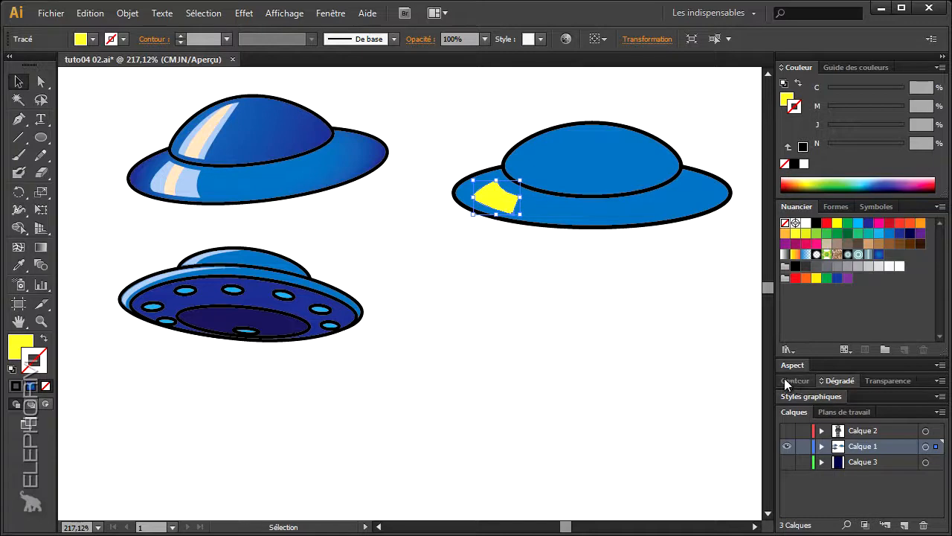
pyautogui.click(872, 383)
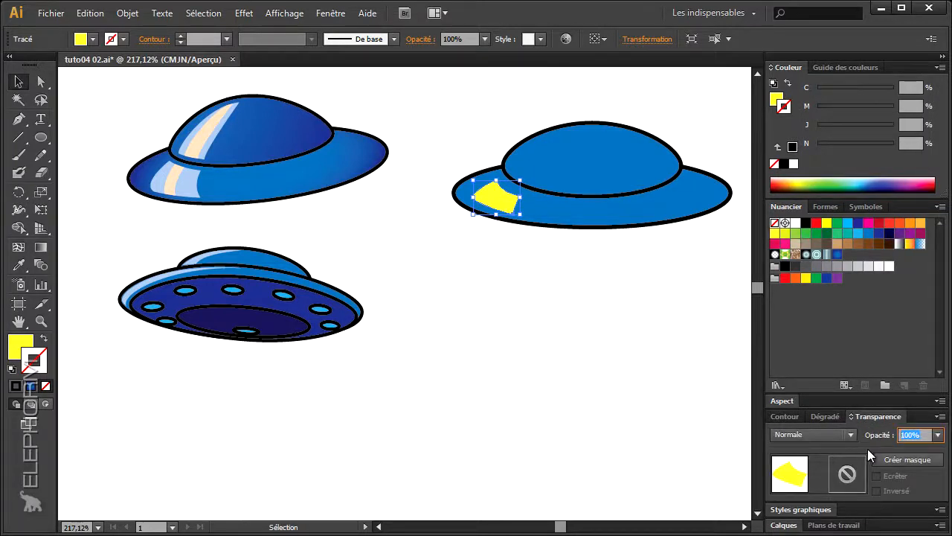
pyautogui.press('Return')
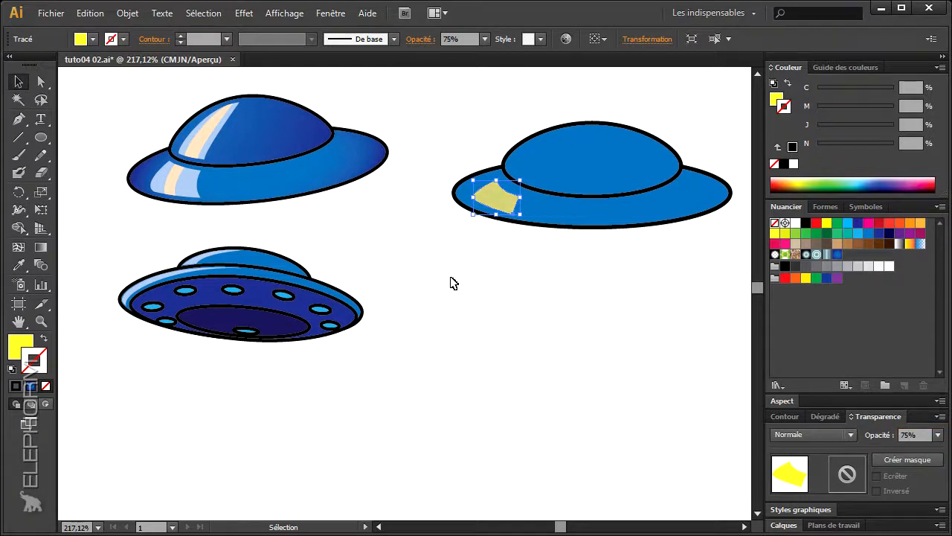
pyautogui.click(454, 283)
# Draw a tapered yellow highlight on the left side of the dome with the Pen tool, pointing toward the dome's top.
pyautogui.click(19, 120)
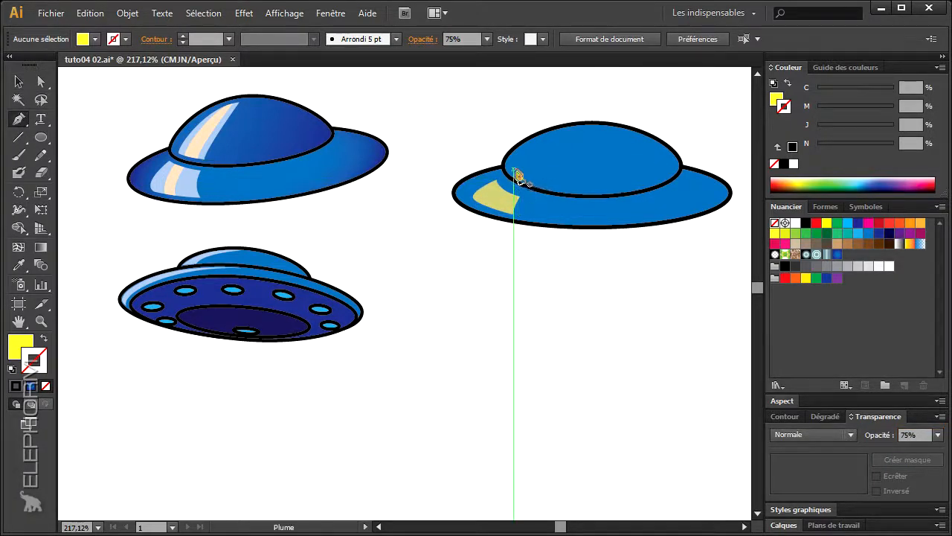
pyautogui.moveTo(511, 165); pyautogui.dragTo(540, 183)
pyautogui.click(532, 179)
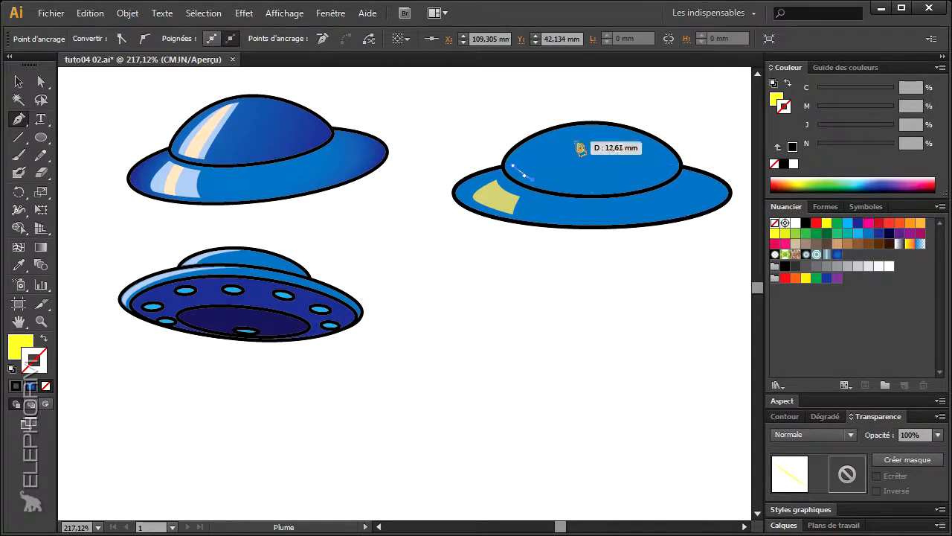
pyautogui.moveTo(564, 141); pyautogui.dragTo(576, 138)
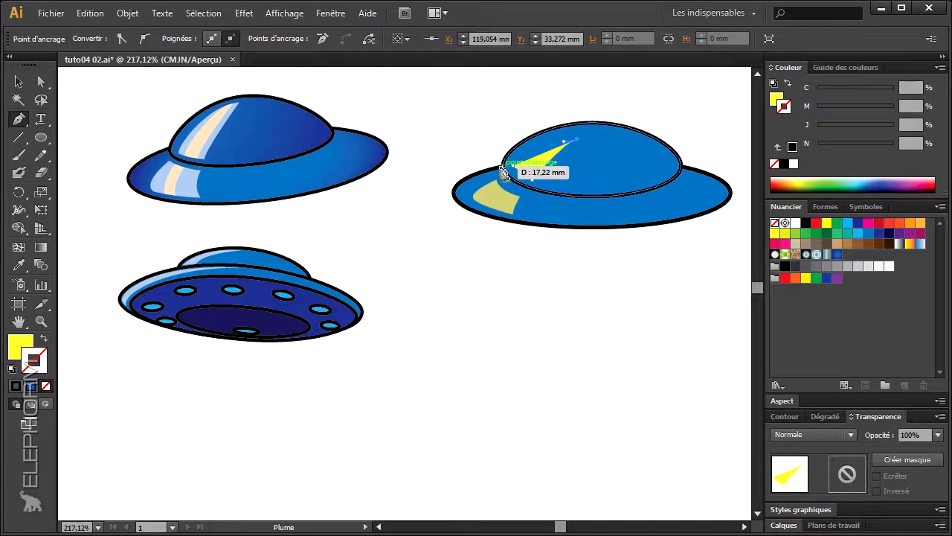
pyautogui.moveTo(513, 165); pyautogui.dragTo(506, 182)
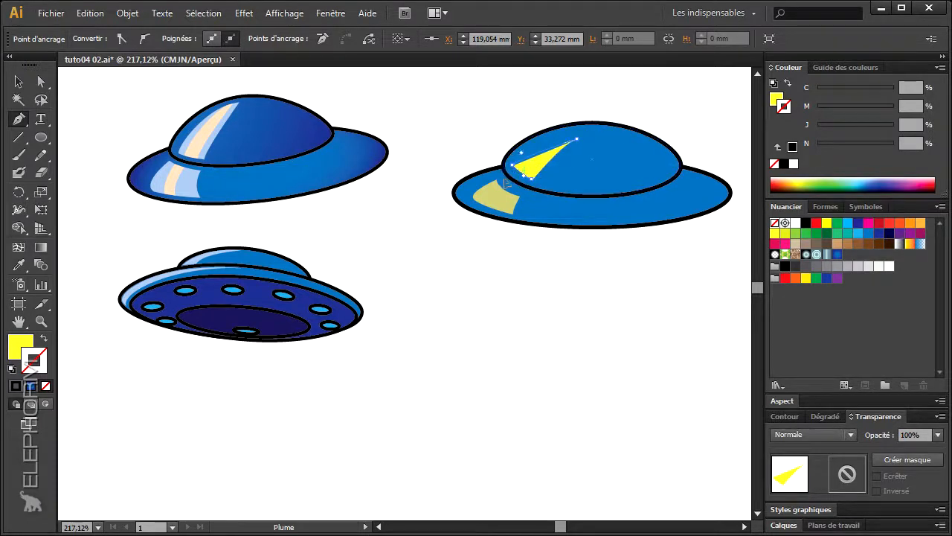
pyautogui.keyDown('ctrl'); pyautogui.click(527, 162); pyautogui.keyUp('ctrl')
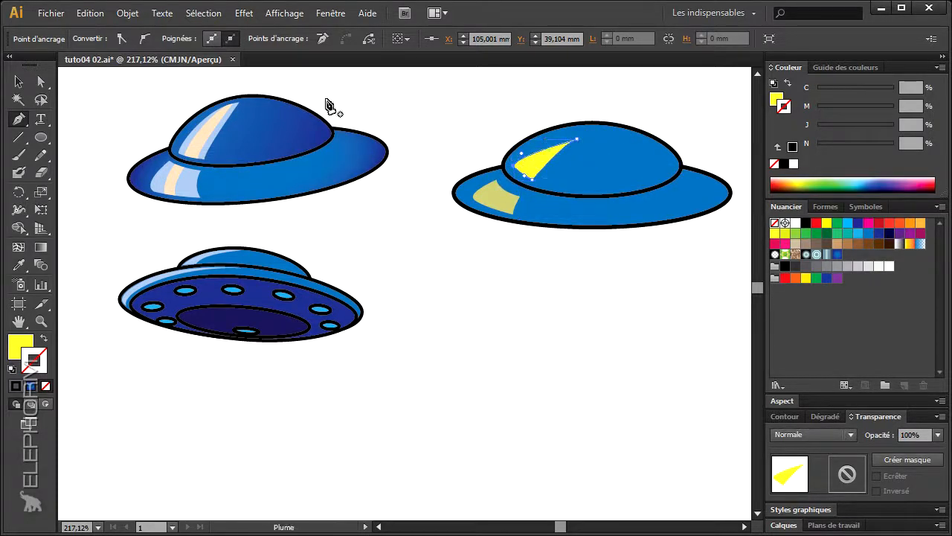
# Adjust the dome highlight's upper tip by moving its anchor point slightly upward.
pyautogui.click(41, 82)
pyautogui.click(524, 159)
pyautogui.moveTo(578, 143); pyautogui.dragTo(577, 130)
pyautogui.click(453, 142)
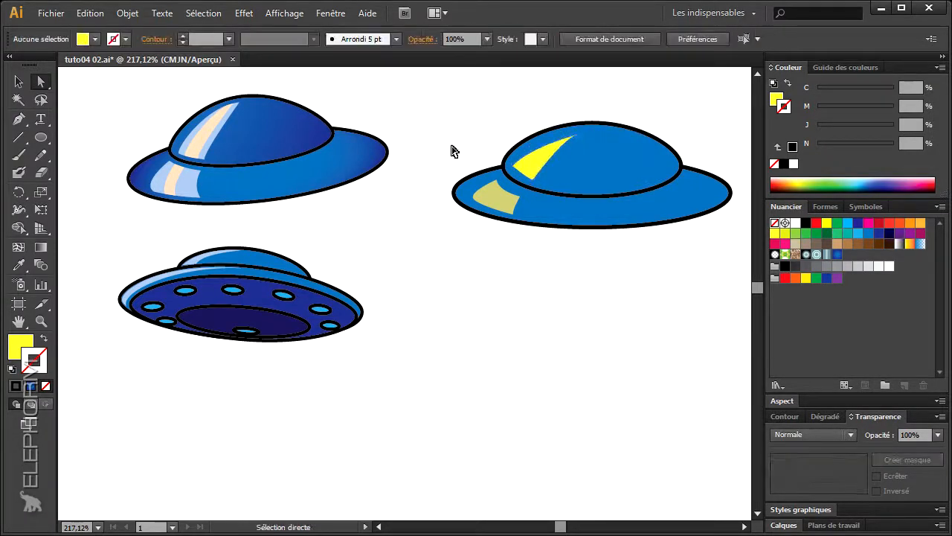
# Set the opacity of the yellow highlight on the dome to 75%.
pyautogui.click(526, 174)
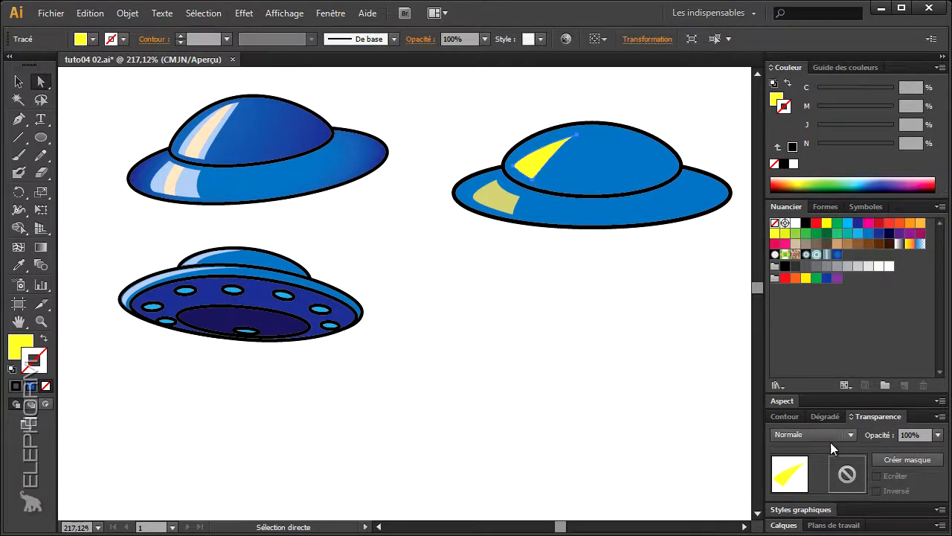
pyautogui.write('7')
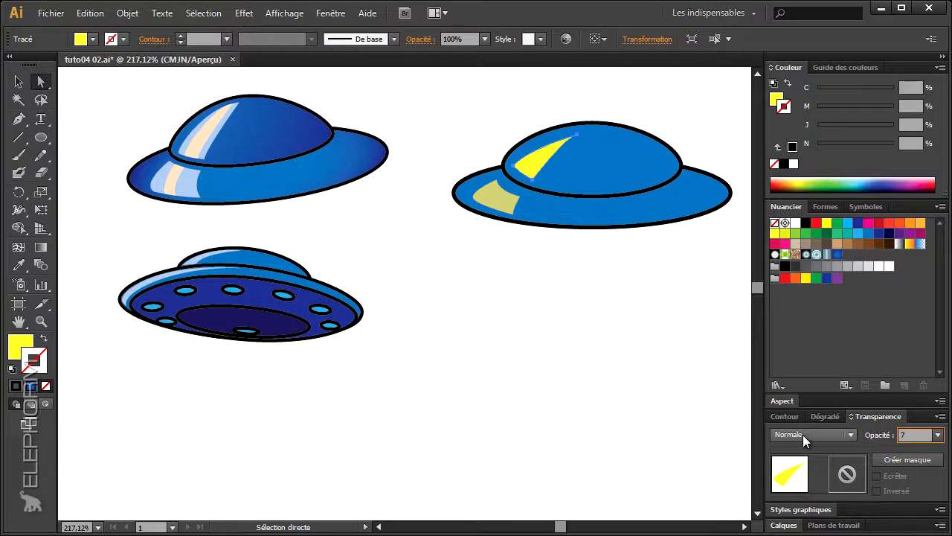
pyautogui.write('5')
pyautogui.press('Return')
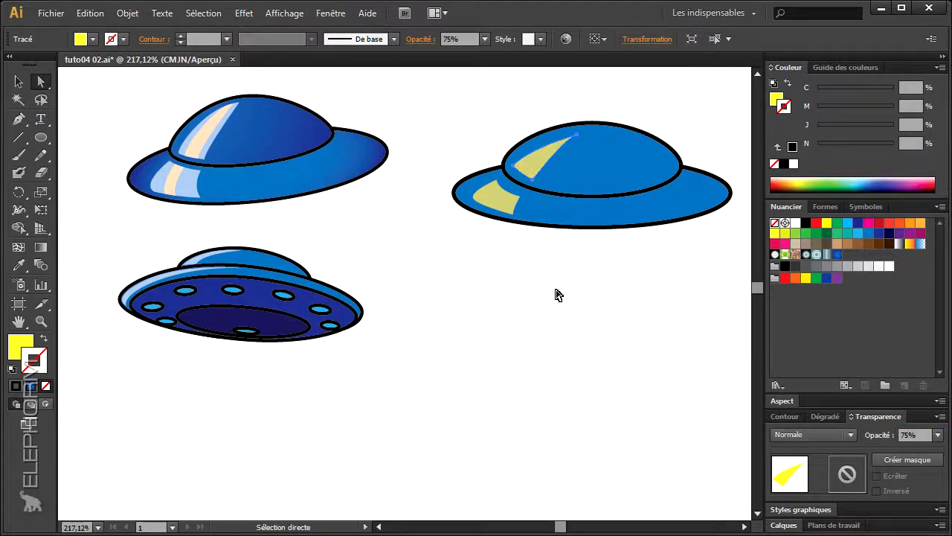
pyautogui.click(509, 267)
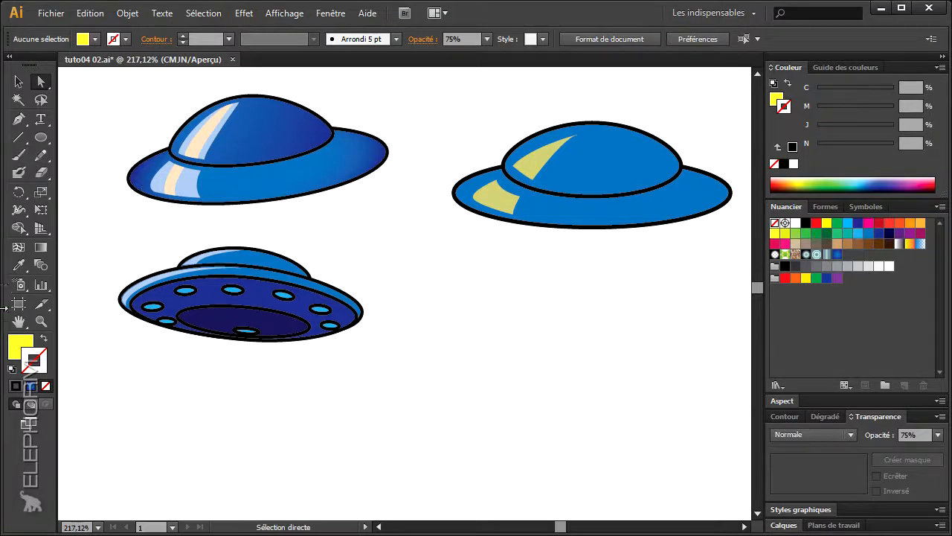
# Draw a narrow four-sided yellow band across the middle of the base highlight with the Pen tool.
pyautogui.click(41, 320)
pyautogui.moveTo(460, 116); pyautogui.dragTo(659, 294)
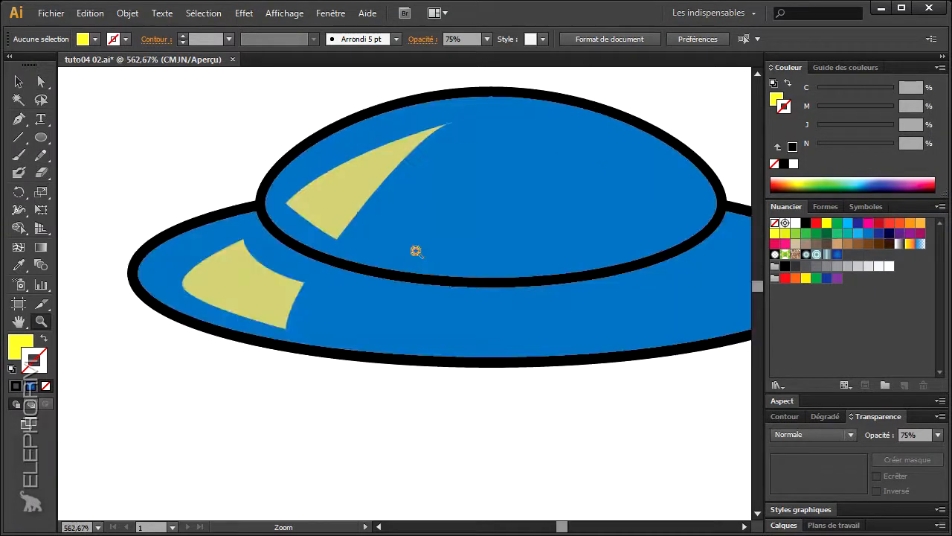
pyautogui.click(19, 119)
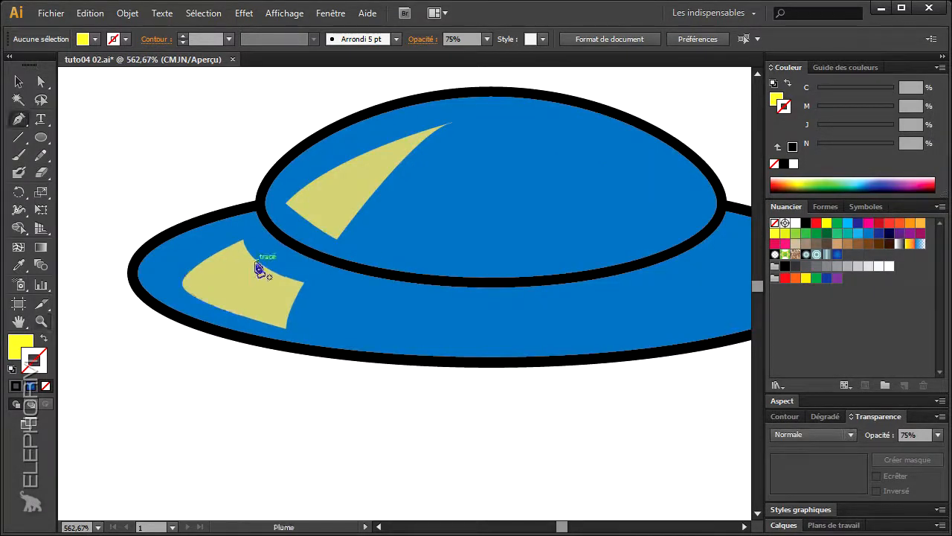
pyautogui.click(255, 258)
pyautogui.click(217, 307)
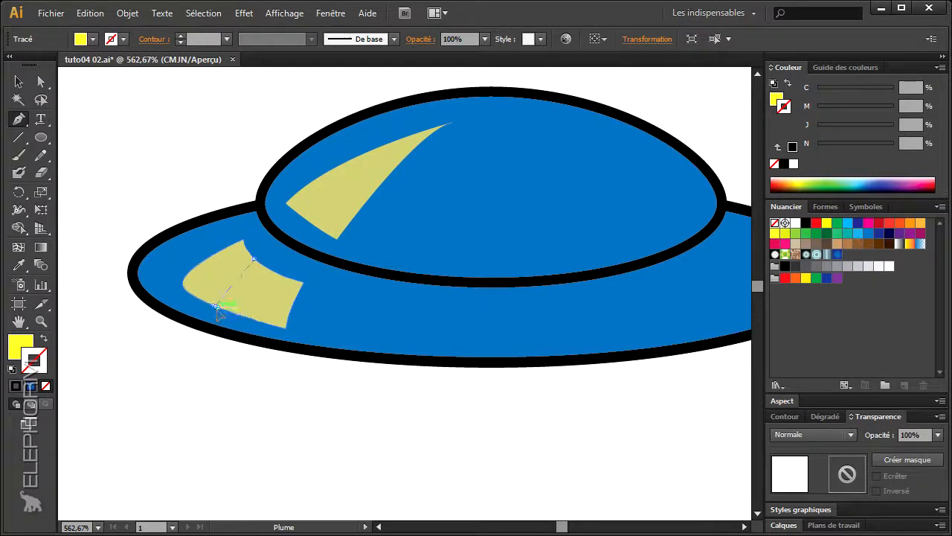
pyautogui.click(244, 314)
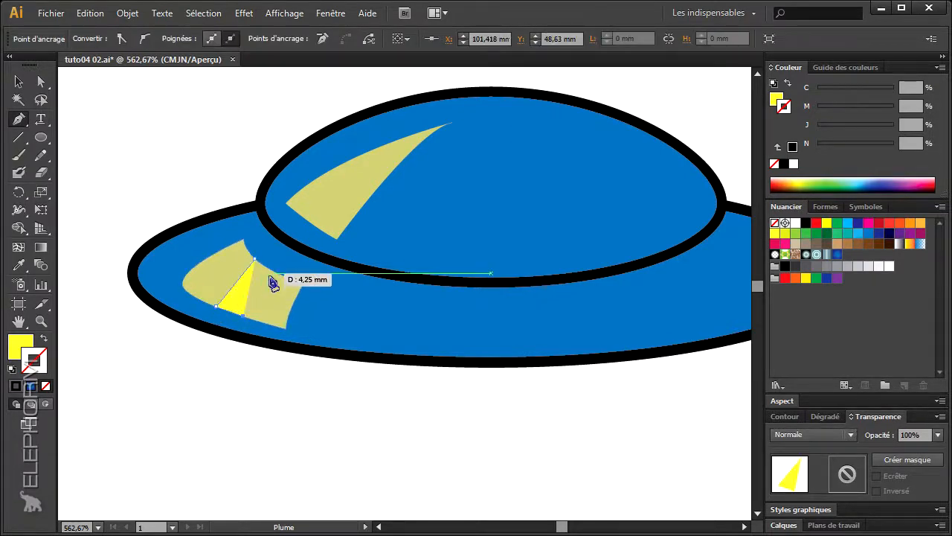
pyautogui.click(270, 269)
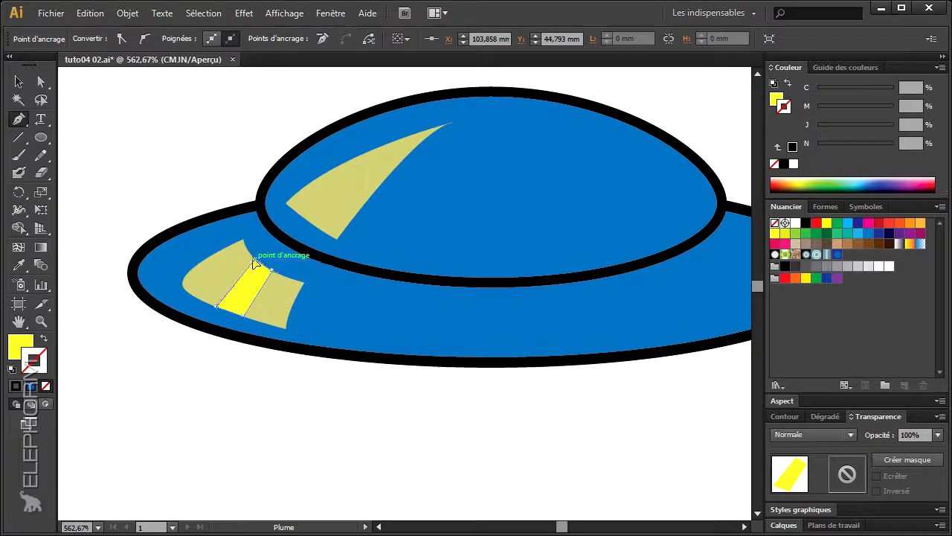
pyautogui.click(255, 259)
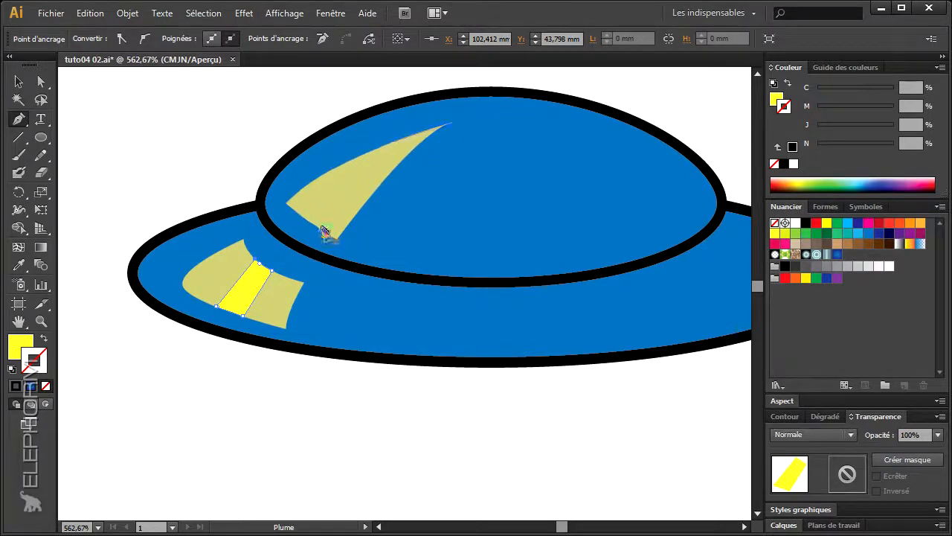
# Draw a narrow yellow wedge inside the dome highlight with the Pen tool, tapering toward the highlight's upper tip.
pyautogui.click(298, 214)
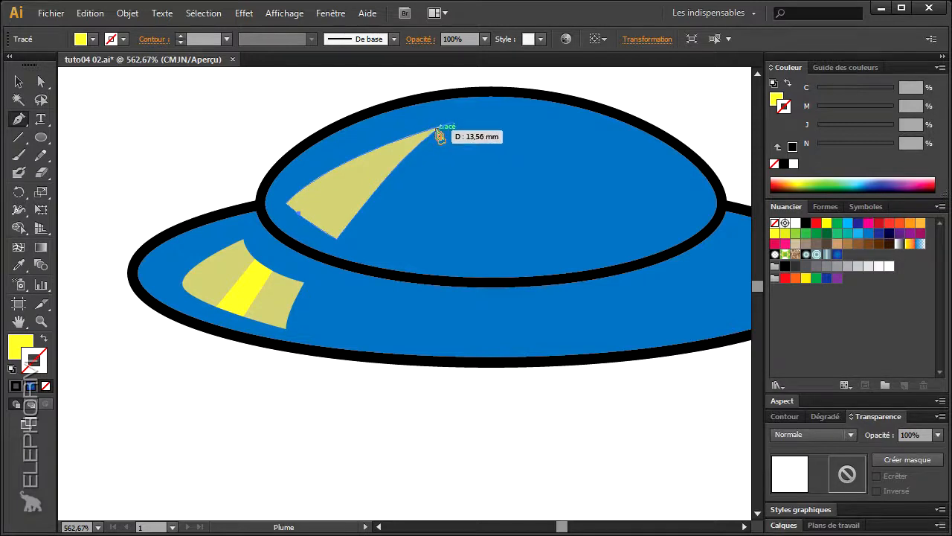
pyautogui.click(438, 127)
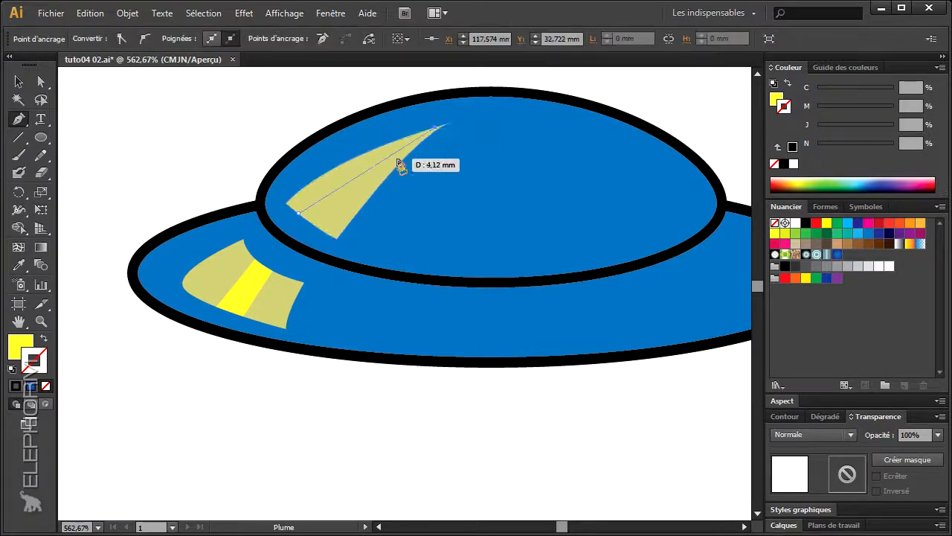
pyautogui.click(330, 228)
pyautogui.click(301, 216)
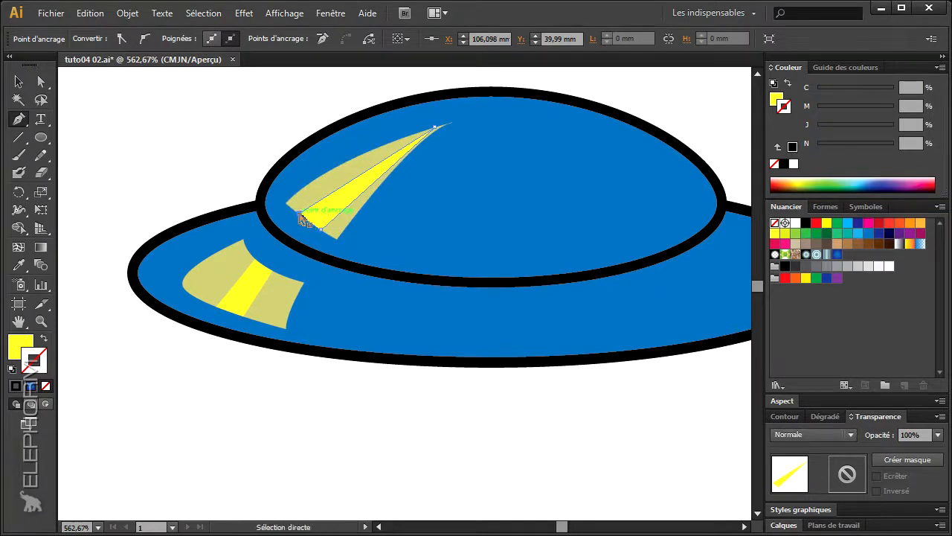
# Curve the left edge of the dome wedge by converting its lower-left anchor to a smooth point and adjusting its handles.
pyautogui.click(147, 39)
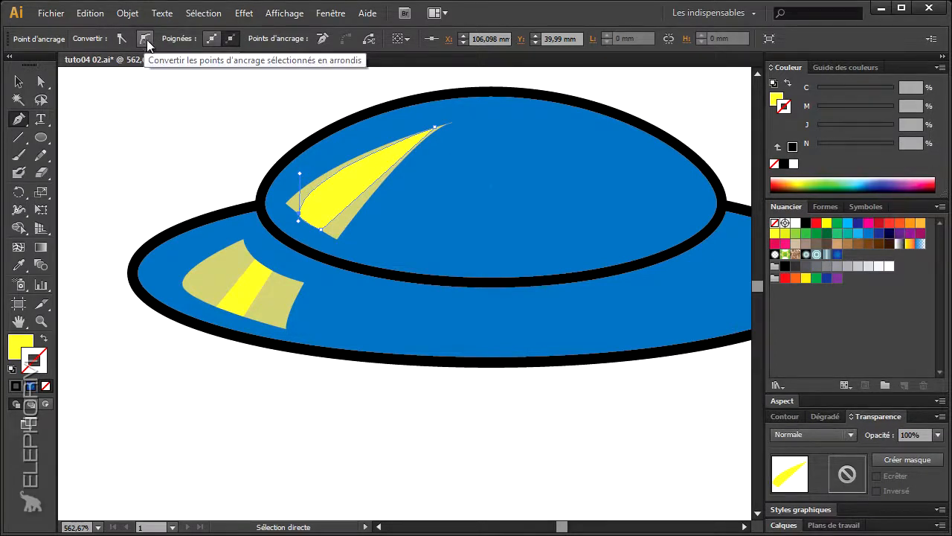
pyautogui.moveTo(300, 174); pyautogui.dragTo(342, 170)
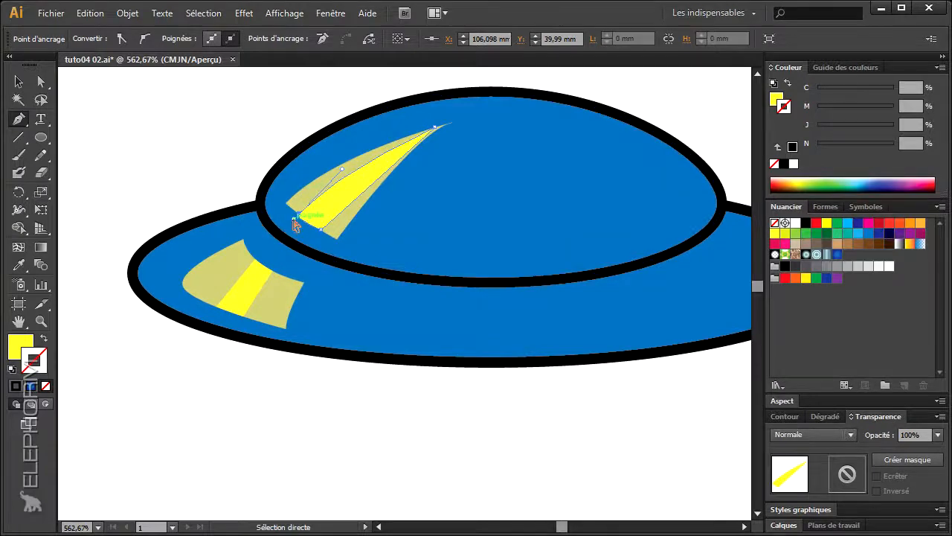
pyautogui.moveTo(296, 216); pyautogui.dragTo(302, 218)
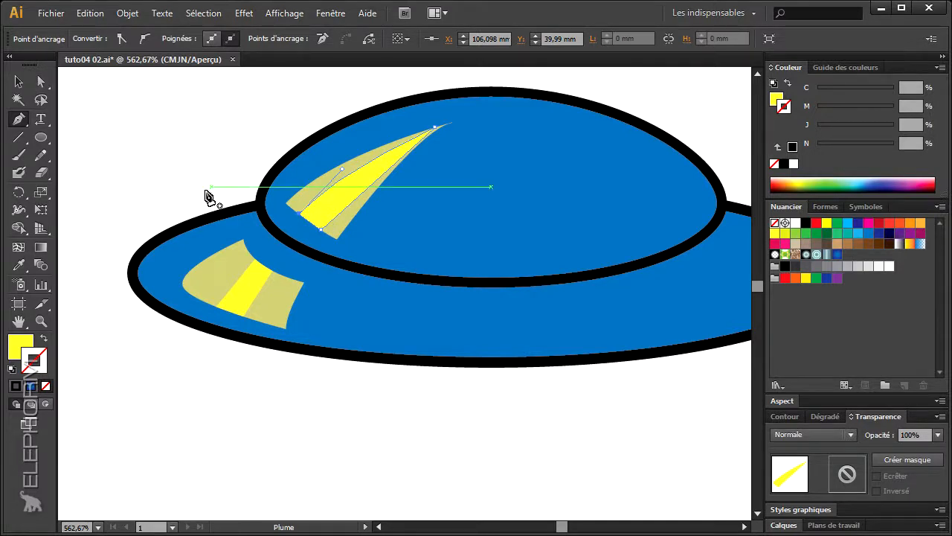
pyautogui.click(41, 81)
pyautogui.click(98, 191)
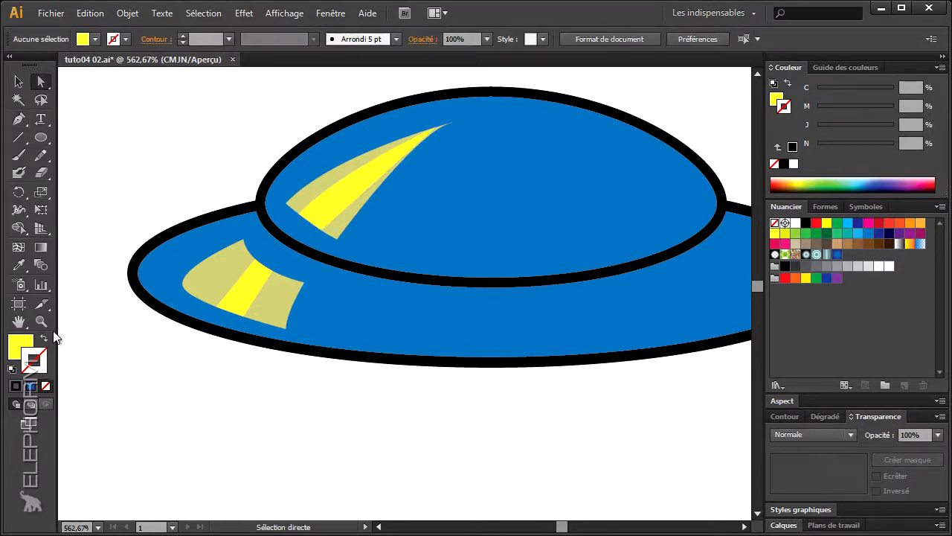
# Delete the practice saucer with the yellow highlights, leaving the two reference saucers on the artboard.
pyautogui.click(41, 321)
pyautogui.keyDown('alt'); pyautogui.click(402, 290); pyautogui.keyUp('alt')
pyautogui.keyDown('alt'); pyautogui.click(401, 290); pyautogui.keyUp('alt')
pyautogui.keyDown('alt'); pyautogui.click(401, 291); pyautogui.keyUp('alt')
pyautogui.keyDown('alt'); pyautogui.click(402, 294); pyautogui.keyUp('alt')
pyautogui.keyDown('alt'); pyautogui.click(401, 295); pyautogui.keyUp('alt')
pyautogui.moveTo(409, 321); pyautogui.dragTo(398, 268)
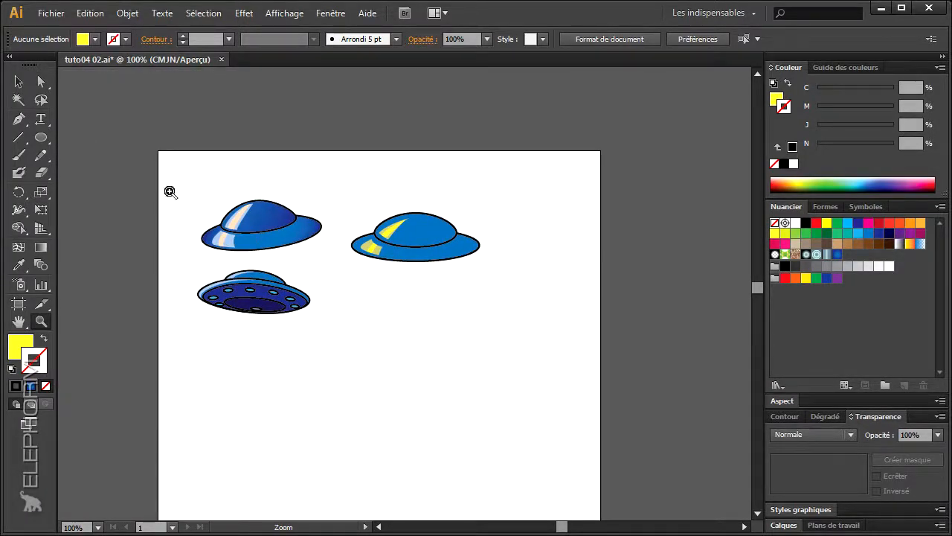
pyautogui.click(18, 81)
pyautogui.moveTo(348, 195); pyautogui.dragTo(461, 291)
pyautogui.press('Delete')
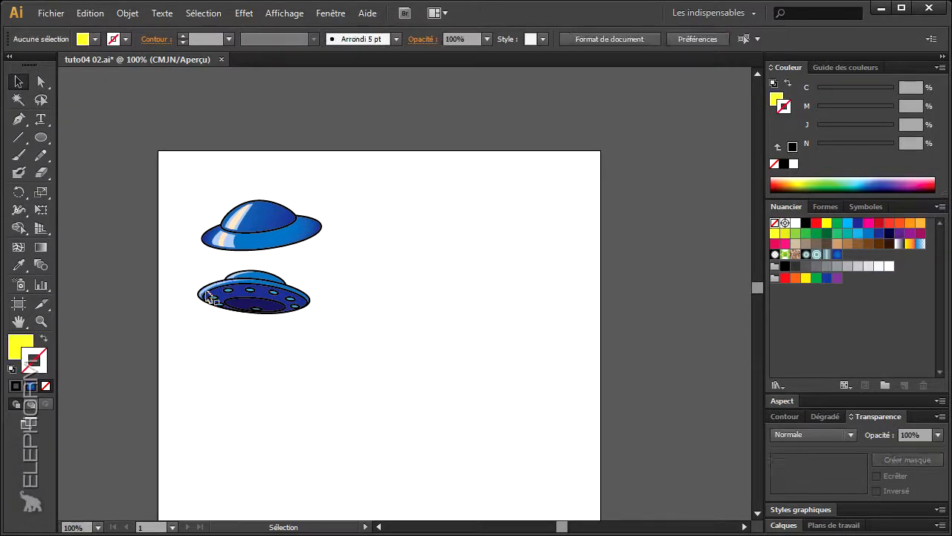
# Group all the parts of the lower saucer into one object.
pyautogui.click(41, 321)
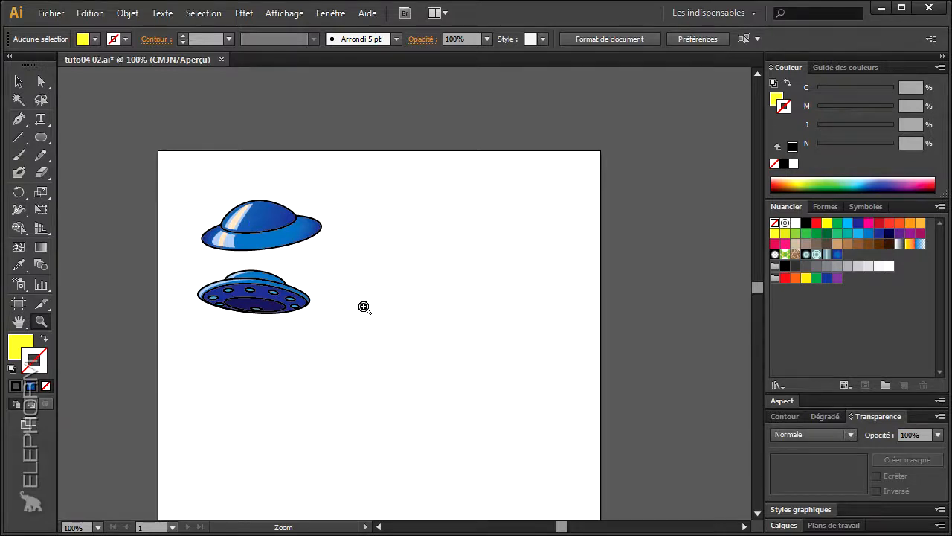
pyautogui.moveTo(334, 310); pyautogui.dragTo(324, 249)
pyautogui.click(19, 83)
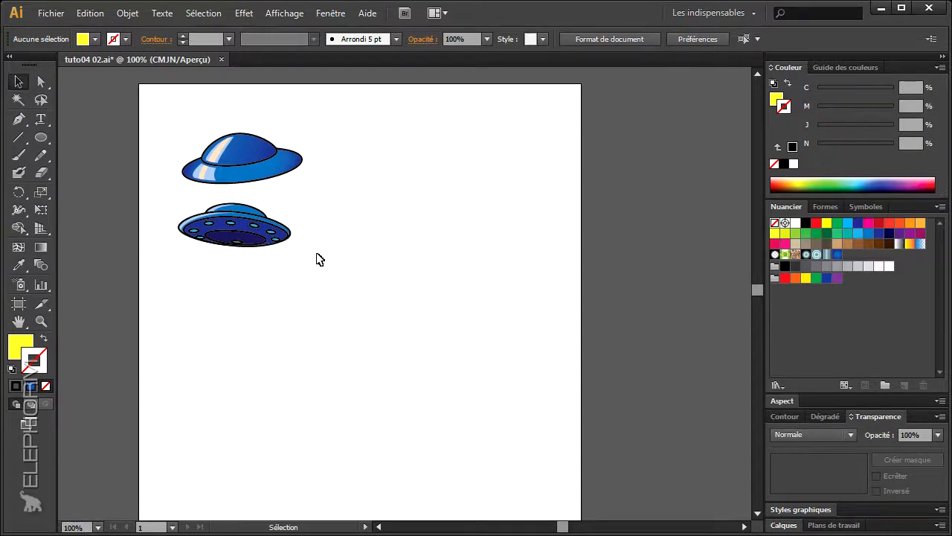
pyautogui.moveTo(328, 256); pyautogui.dragTo(168, 202)
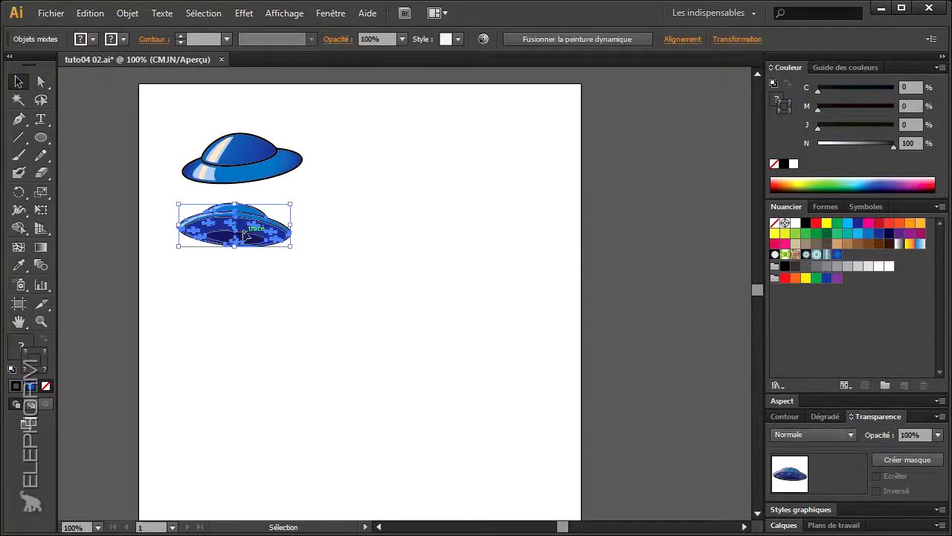
pyautogui.click(863, 208)
pyautogui.click(233, 235)
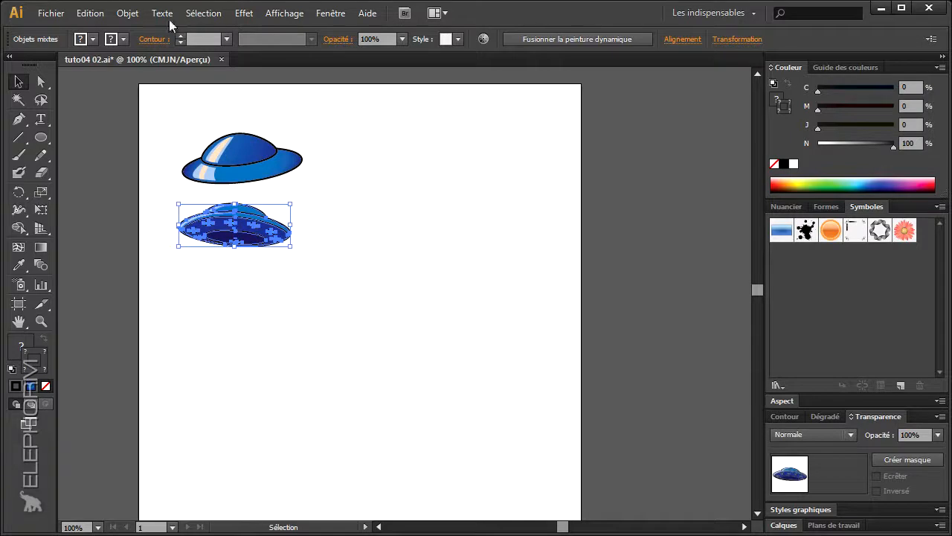
pyautogui.click(127, 13)
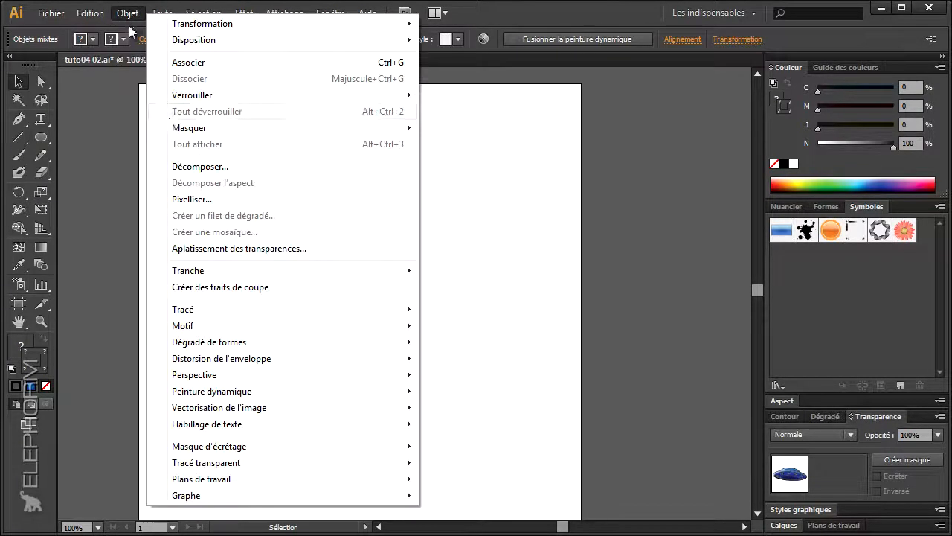
pyautogui.click(188, 62)
pyautogui.click(283, 292)
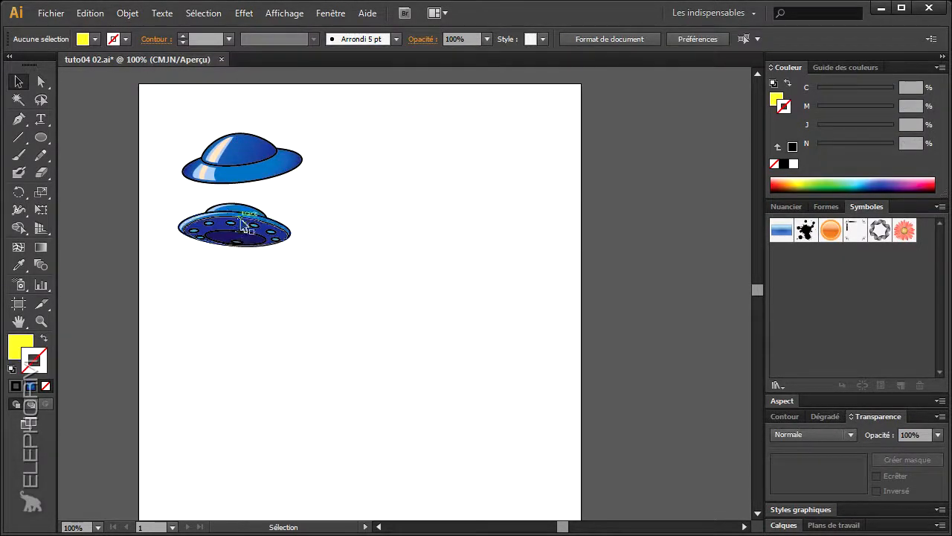
# Move the grouped lower saucer slightly right and down, beneath the upper saucer.
pyautogui.moveTo(222, 217); pyautogui.dragTo(269, 233)
pyautogui.click(307, 318)
pyautogui.click(265, 279)
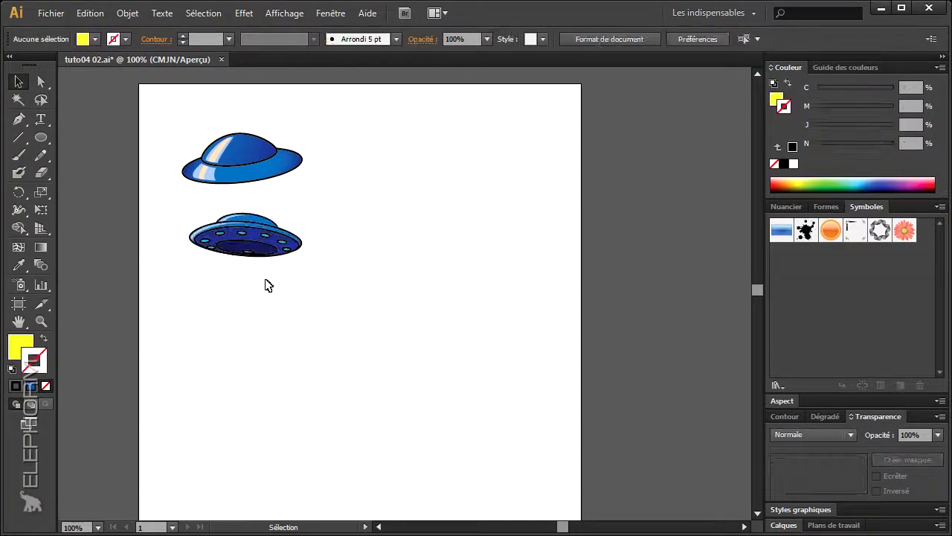
pyautogui.click(248, 219)
pyautogui.click(264, 187)
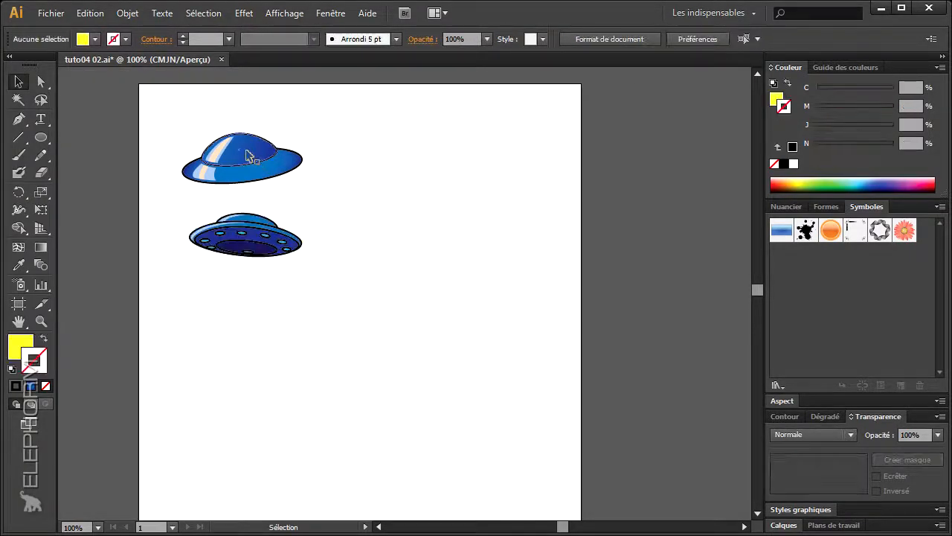
# Try moving the upper saucer's dome on its own, up and away from the base, and undo the move.
pyautogui.click(250, 156)
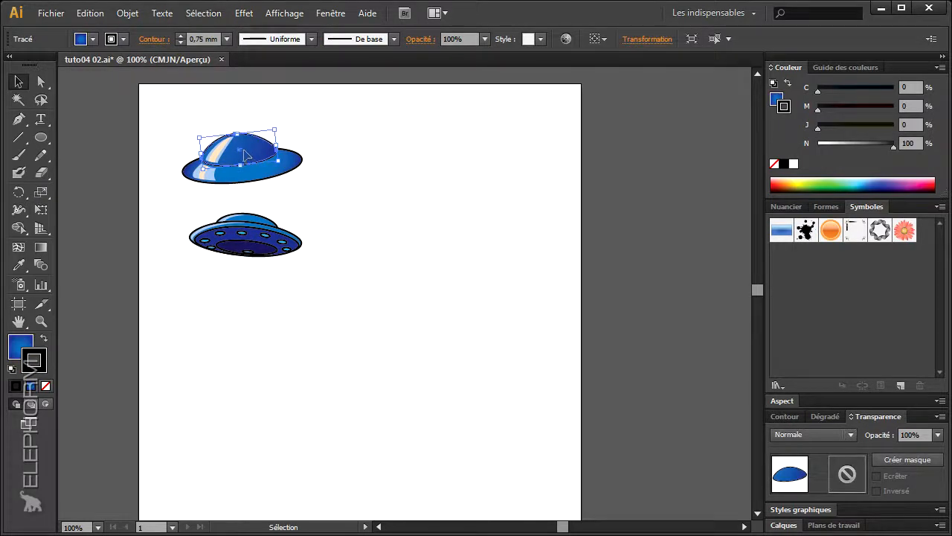
pyautogui.moveTo(248, 156); pyautogui.dragTo(233, 135)
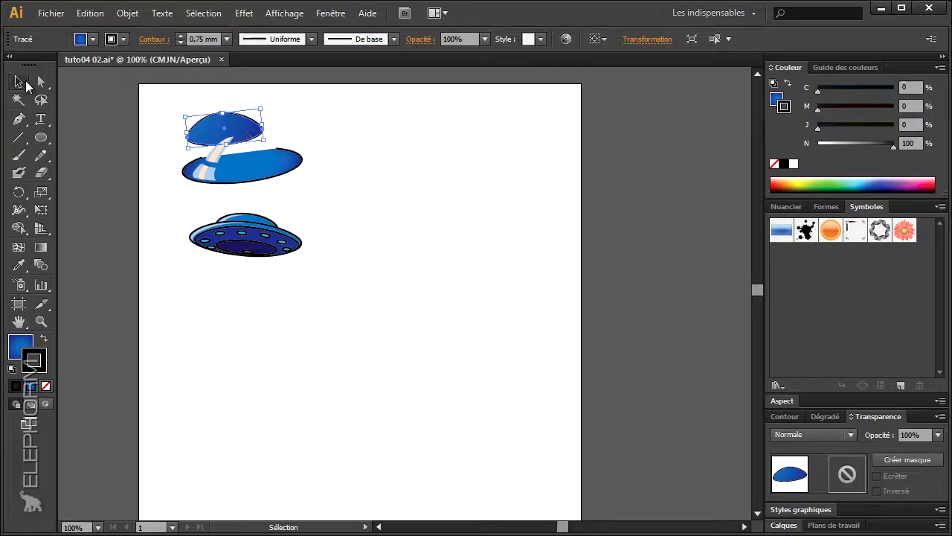
pyautogui.hotkey('ctrl', 'z')
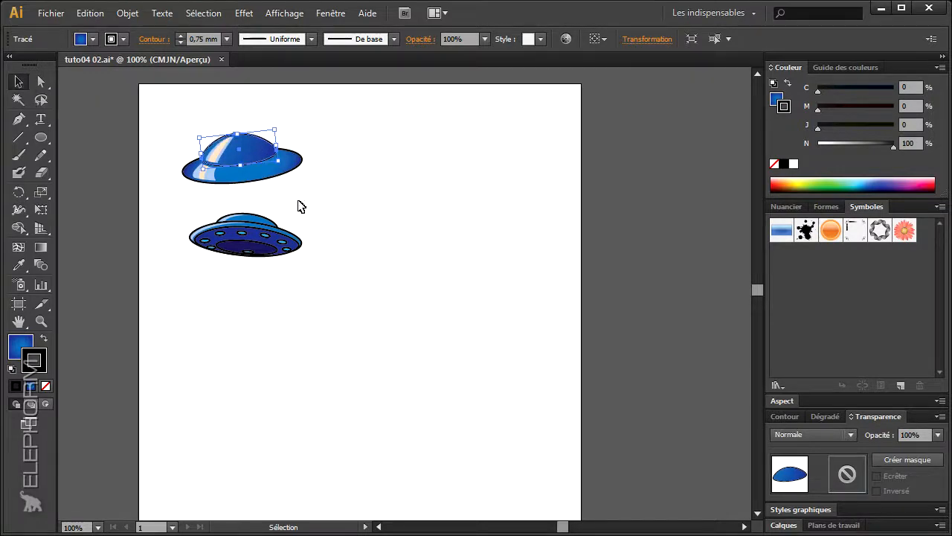
# Group all the parts of the upper saucer into one object.
pyautogui.click(293, 206)
pyautogui.click(279, 177)
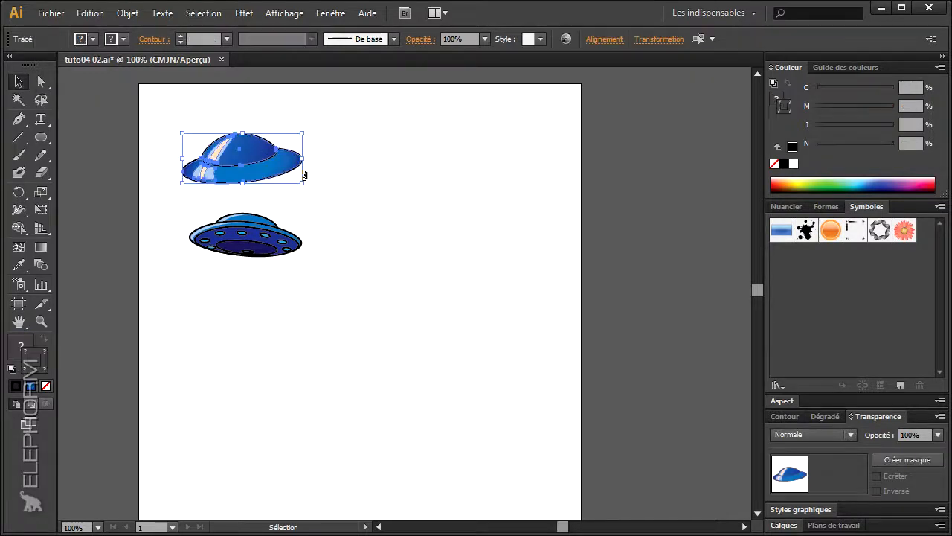
pyautogui.click(128, 12)
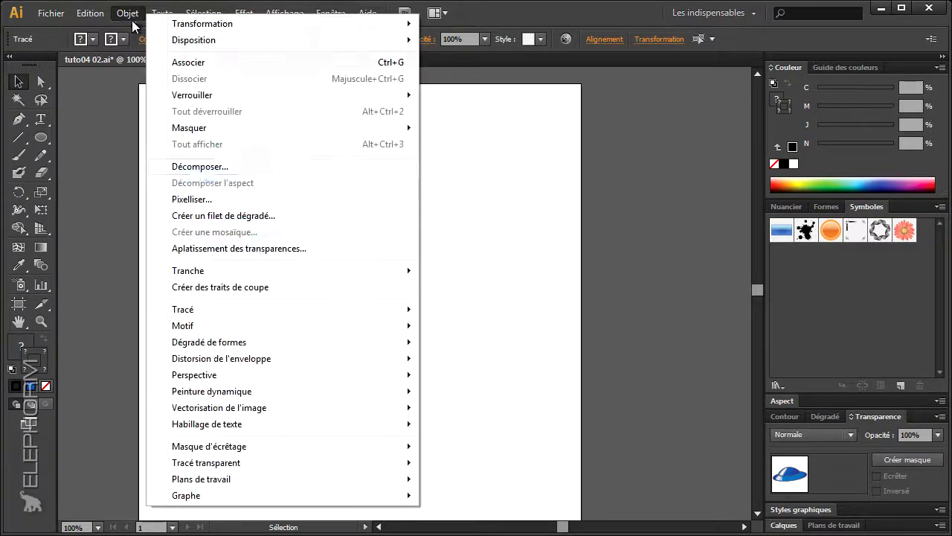
pyautogui.click(180, 64)
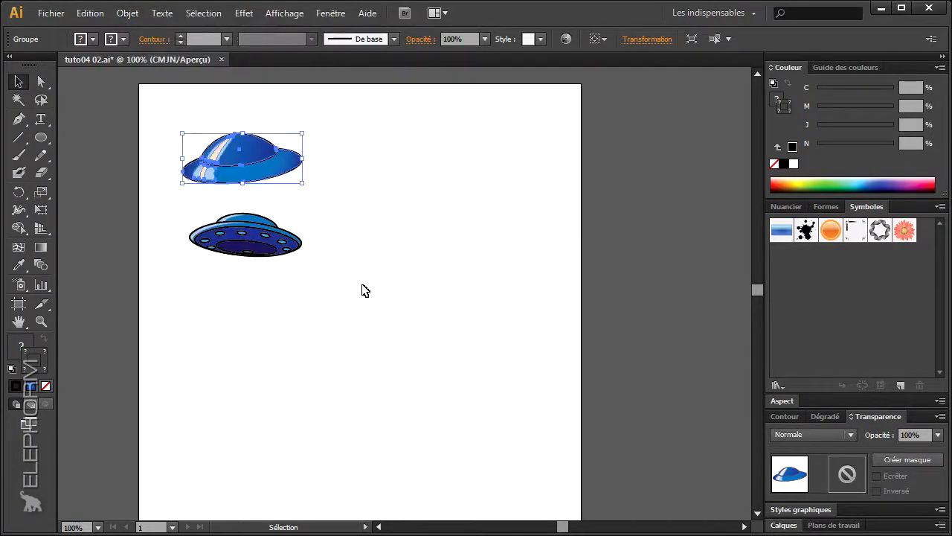
pyautogui.click(346, 299)
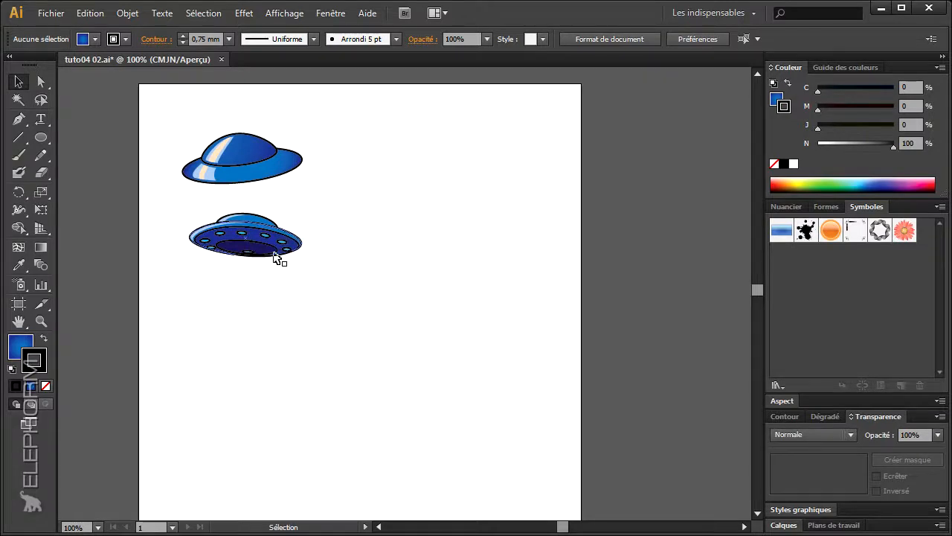
# Create a symbol from the lower saucer, named "ovni 1" and with the type Graphique.
pyautogui.moveTo(245, 237); pyautogui.dragTo(819, 276)
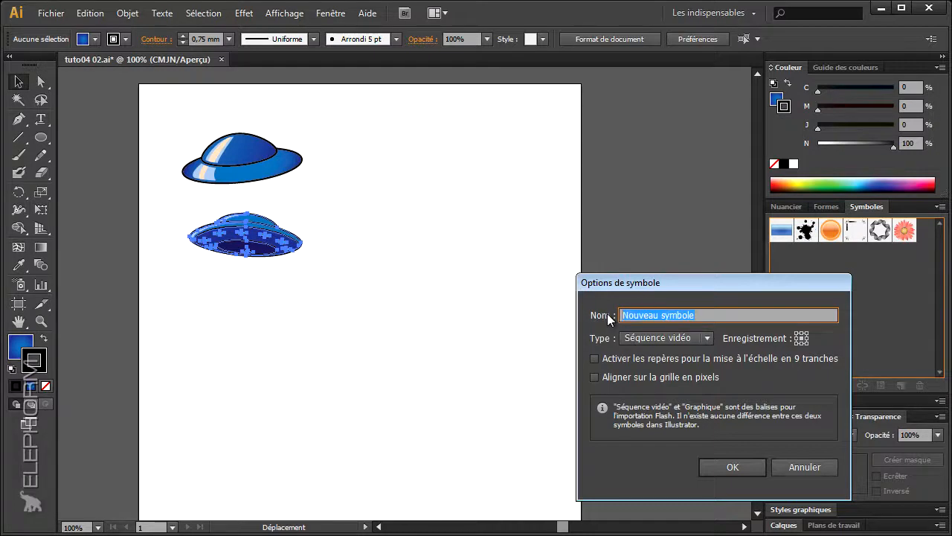
pyautogui.write('ovni 1')
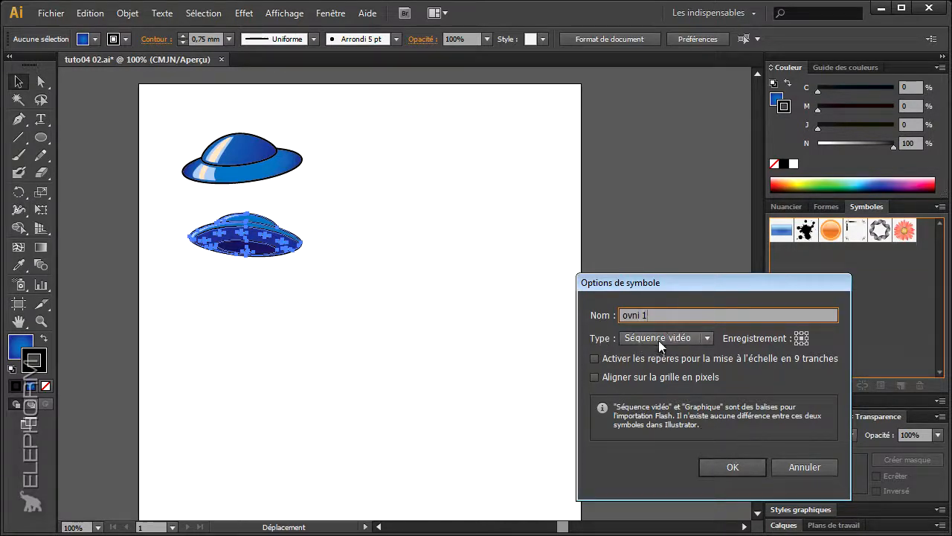
pyautogui.click(706, 339)
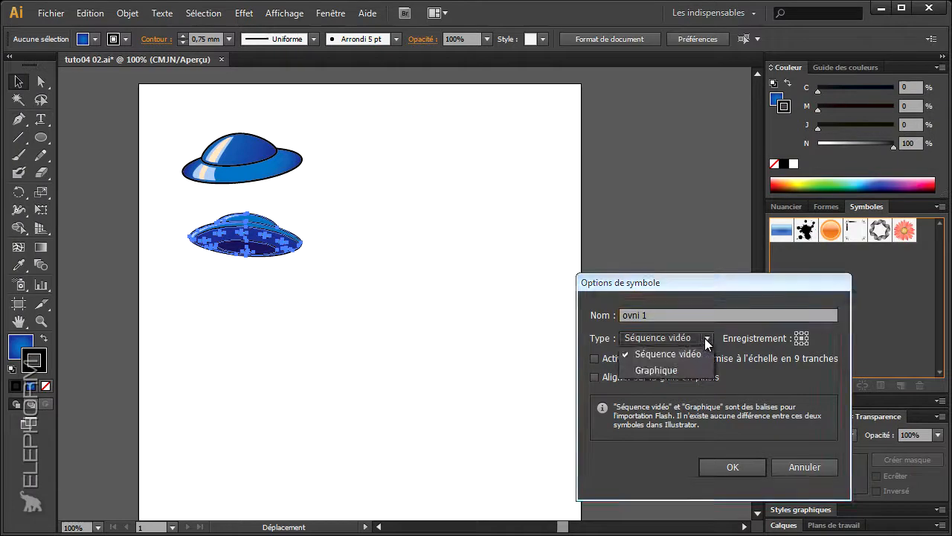
pyautogui.click(679, 371)
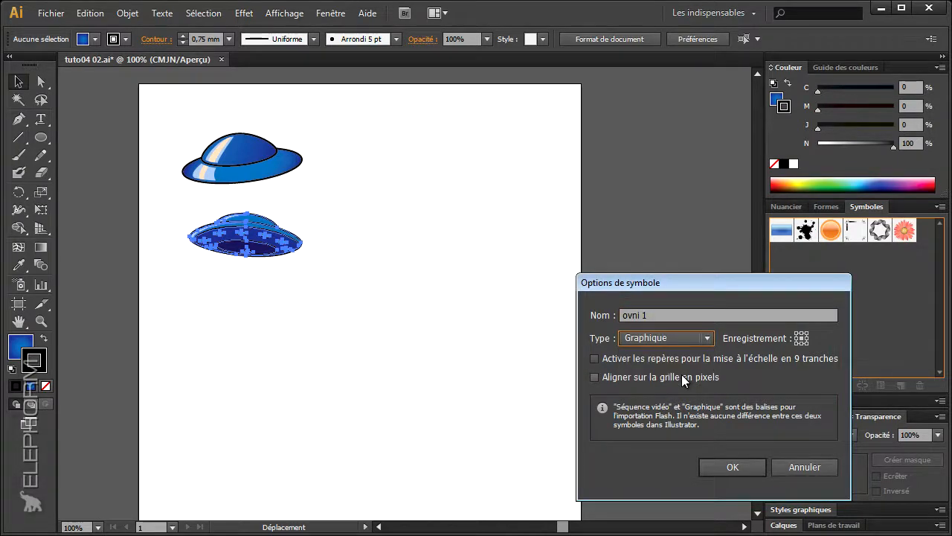
pyautogui.click(733, 469)
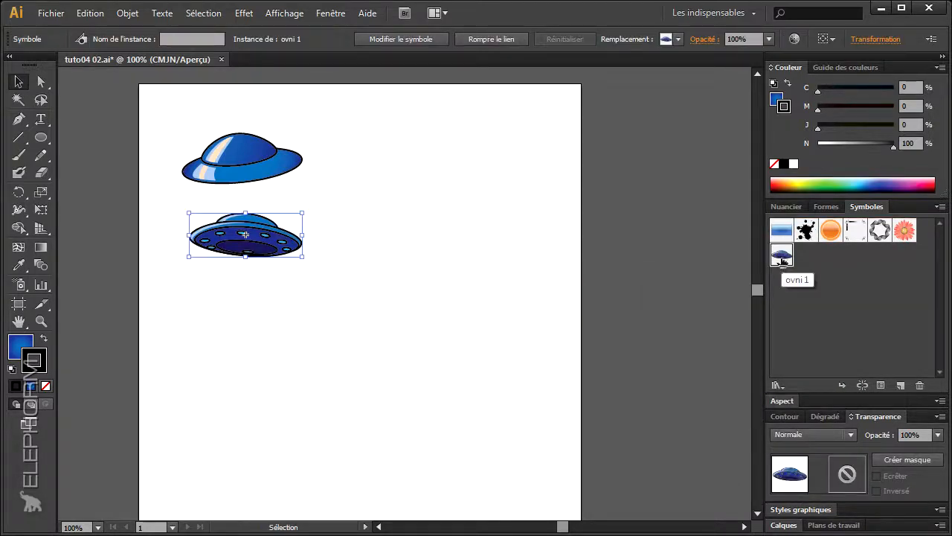
# Delete the lower saucer's symbol instance and move the remaining saucer off the artboard, beside its upper right corner.
pyautogui.press('Delete')
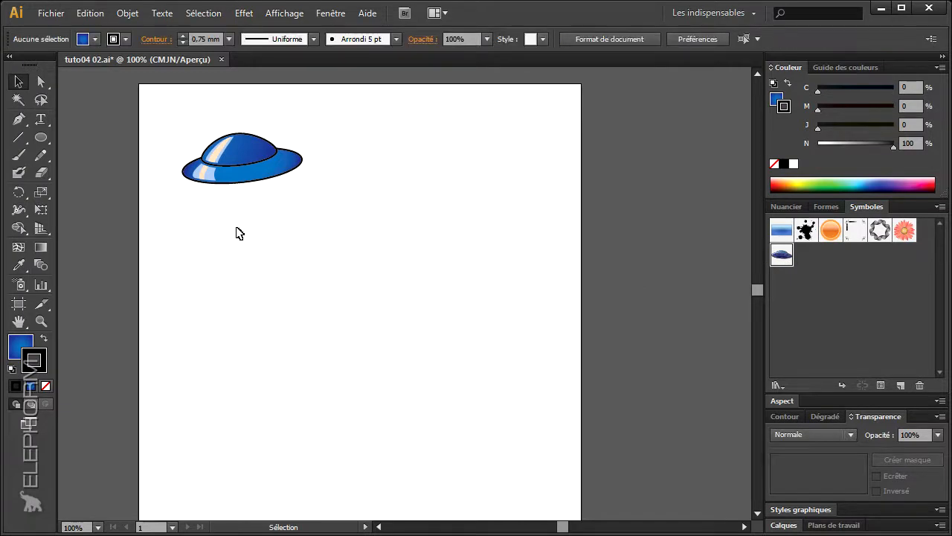
pyautogui.moveTo(172, 130); pyautogui.dragTo(353, 216)
pyautogui.moveTo(233, 163); pyautogui.dragTo(660, 139)
pyautogui.click(575, 264)
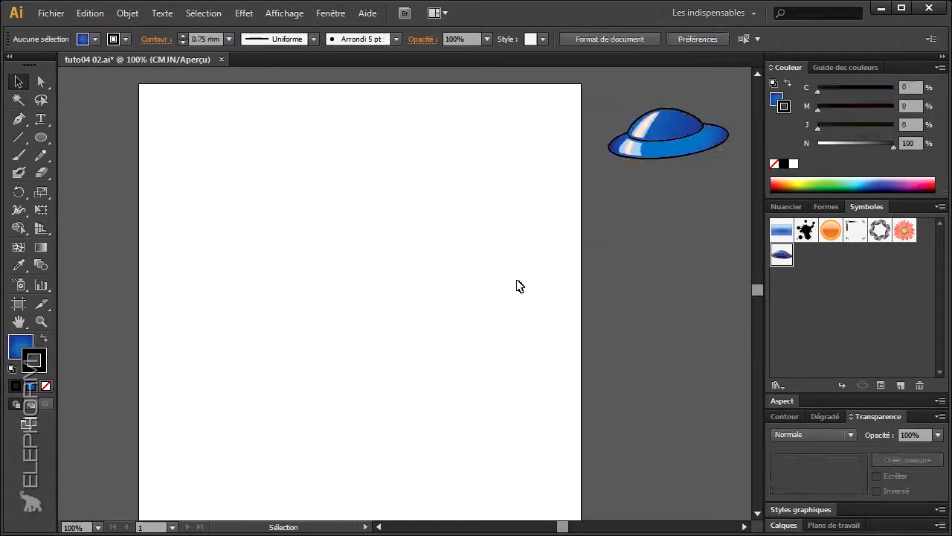
# Make the layer Calque 2 visible and examine the whole robot illustration.
pyautogui.click(783, 525)
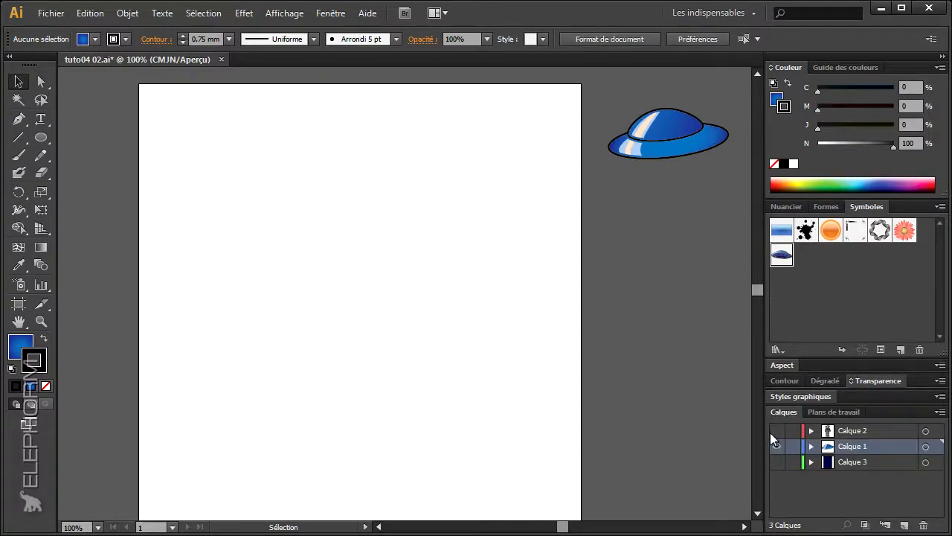
pyautogui.click(776, 431)
pyautogui.press('space')
pyautogui.moveTo(409, 403); pyautogui.dragTo(407, 210)
pyautogui.click(41, 321)
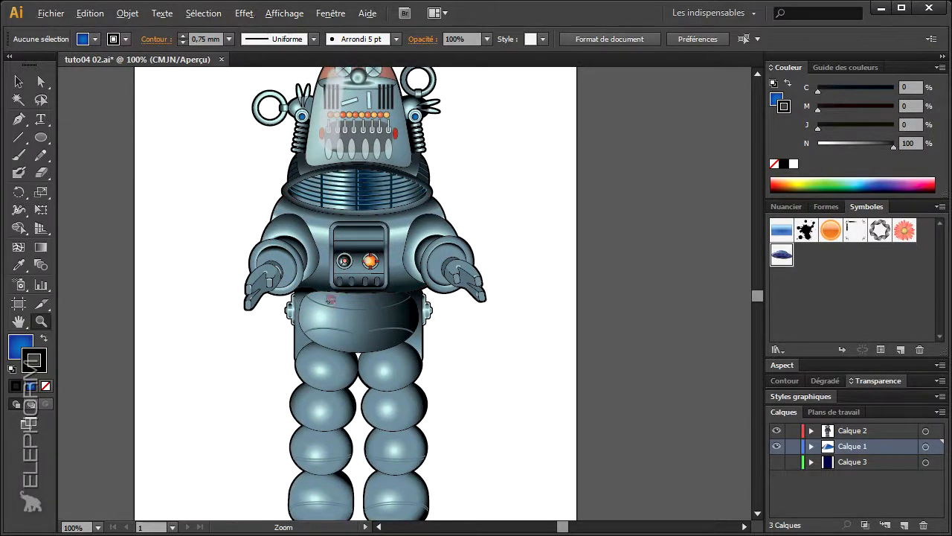
pyautogui.keyDown('alt'); pyautogui.click(337, 301); pyautogui.keyUp('alt')
pyautogui.press('space')
pyautogui.moveTo(353, 311); pyautogui.dragTo(253, 332)
pyautogui.moveTo(258, 162); pyautogui.dragTo(428, 453)
pyautogui.press('space')
pyautogui.moveTo(425, 329); pyautogui.dragTo(344, 356)
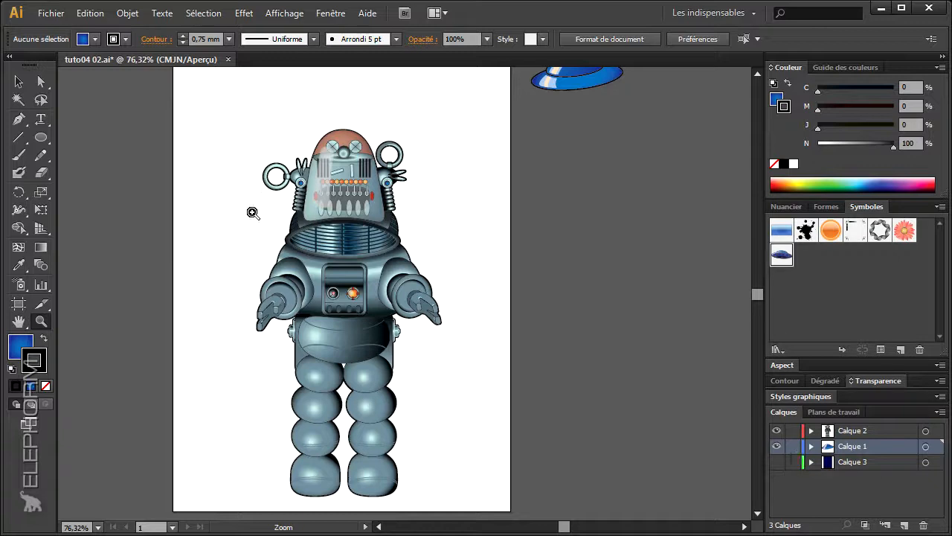
# Examine the gradient fills of the robot's thigh, belly, chest and ribbed neck grille by selecting each part.
pyautogui.click(20, 83)
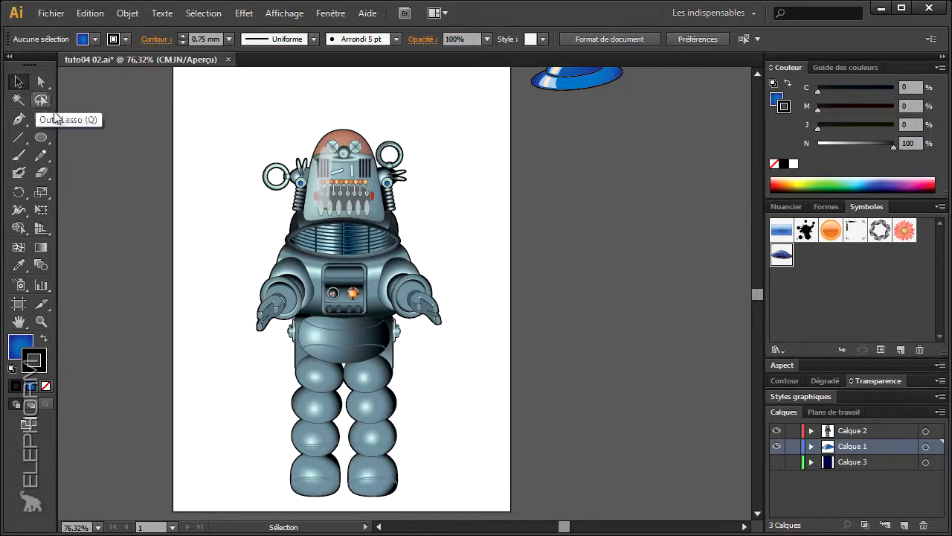
pyautogui.click(319, 372)
pyautogui.click(776, 99)
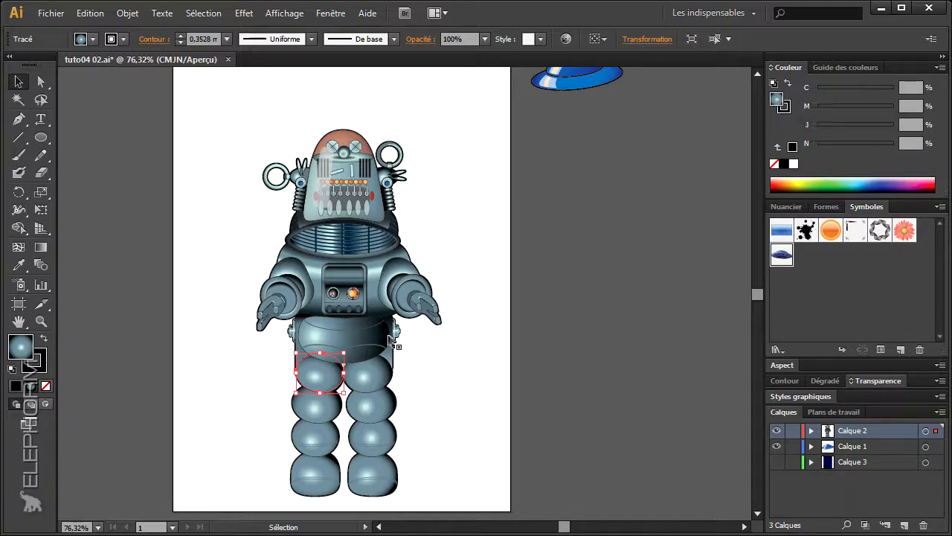
pyautogui.click(361, 333)
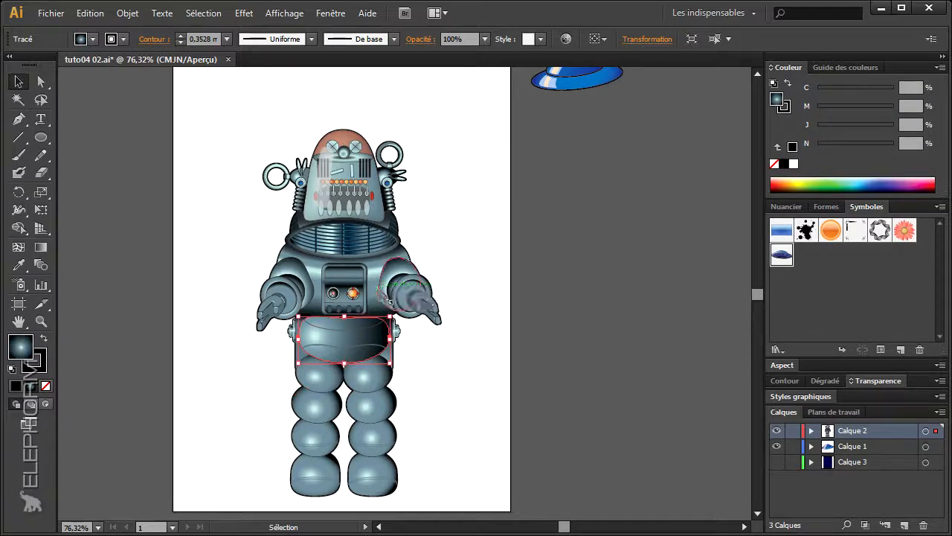
pyautogui.click(381, 296)
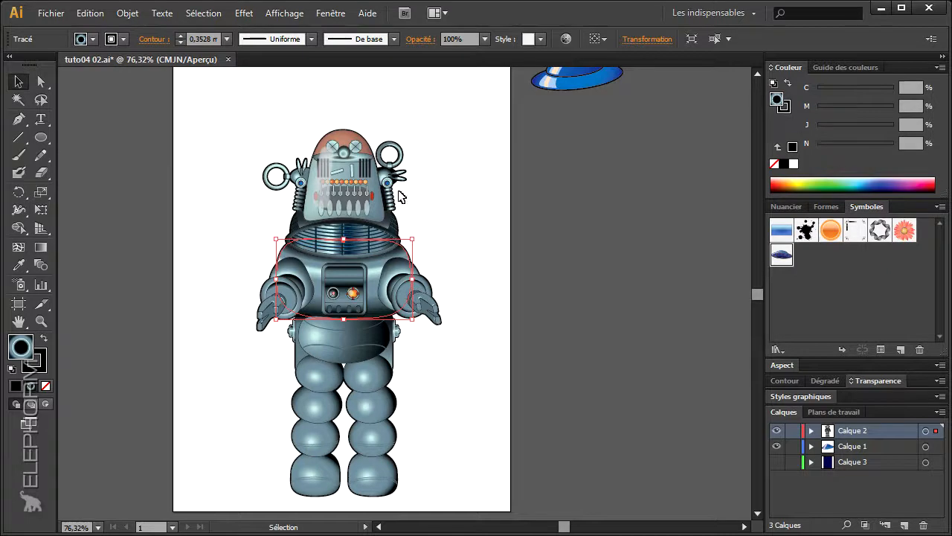
pyautogui.click(41, 321)
pyautogui.moveTo(232, 185); pyautogui.dragTo(477, 345)
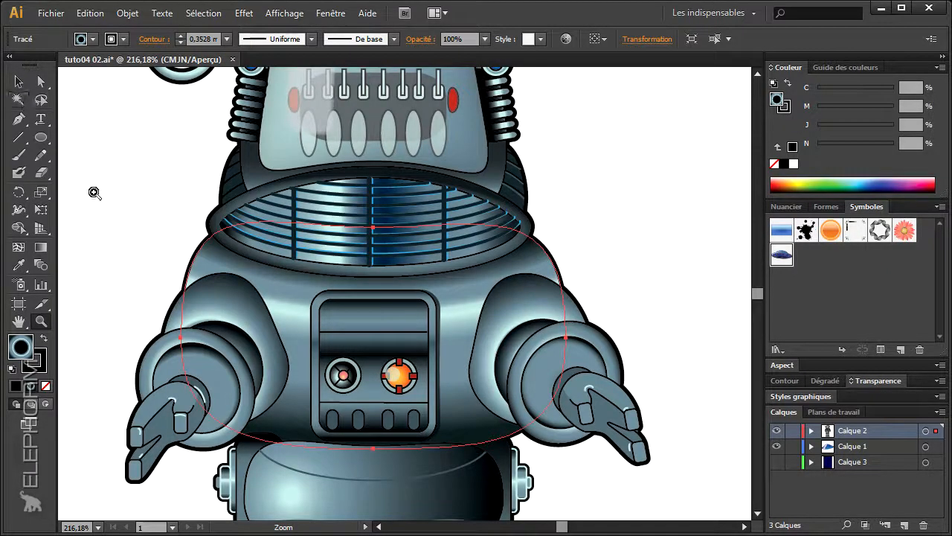
pyautogui.click(41, 81)
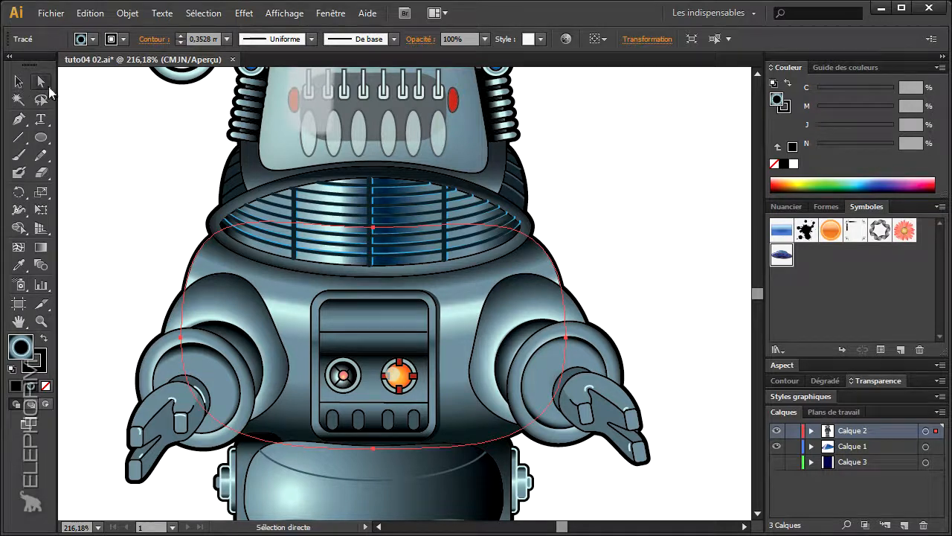
pyautogui.click(337, 244)
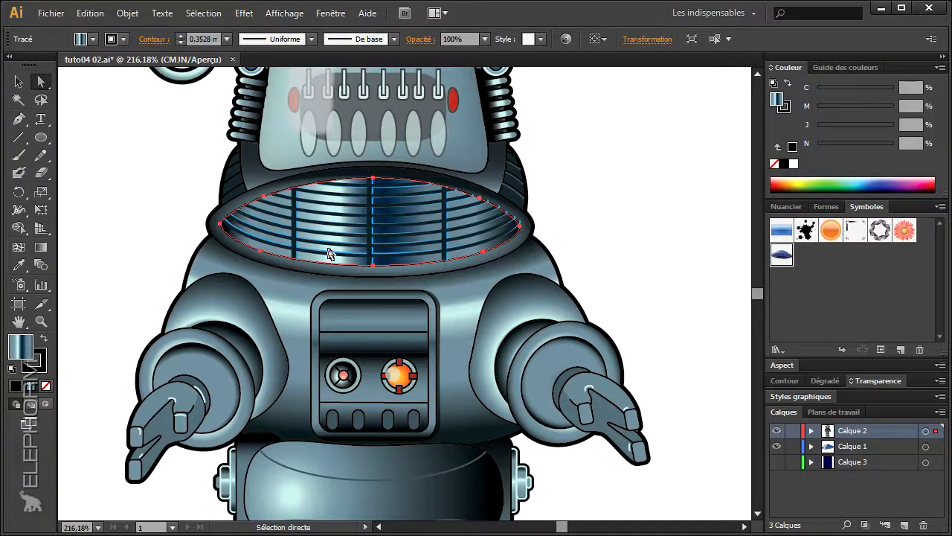
pyautogui.moveTo(343, 254); pyautogui.dragTo(406, 143)
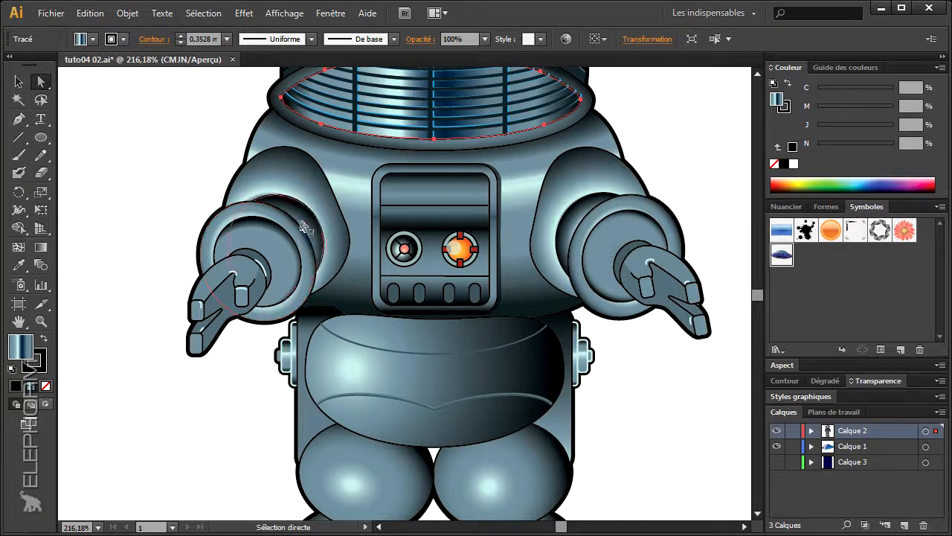
# Select the entire robot, inspect the direction of all its gradients with the Gradient tool, and deselect it.
pyautogui.click(40, 321)
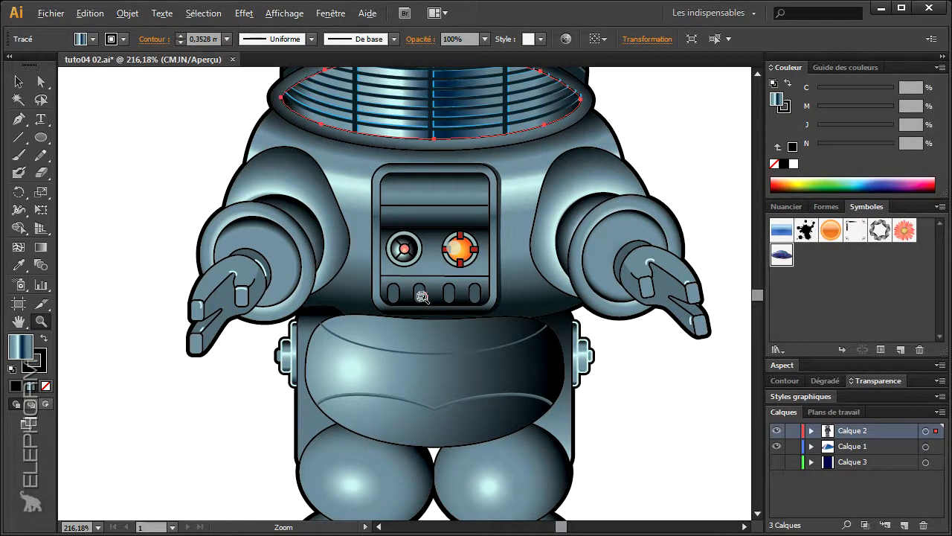
pyautogui.keyDown('alt'); pyautogui.click(419, 297); pyautogui.keyUp('alt')
pyautogui.keyDown('alt'); pyautogui.click(412, 298); pyautogui.keyUp('alt')
pyautogui.keyDown('alt'); pyautogui.click(409, 299); pyautogui.keyUp('alt')
pyautogui.keyDown('alt'); pyautogui.click(409, 301); pyautogui.keyUp('alt')
pyautogui.keyDown('alt'); pyautogui.click(408, 302); pyautogui.keyUp('alt')
pyautogui.click(19, 81)
pyautogui.moveTo(320, 160); pyautogui.dragTo(461, 398)
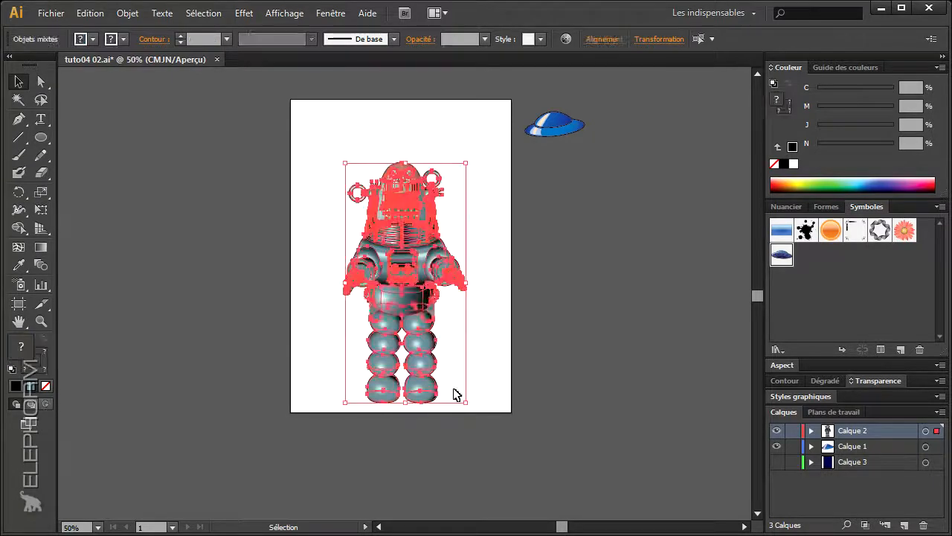
pyautogui.click(40, 247)
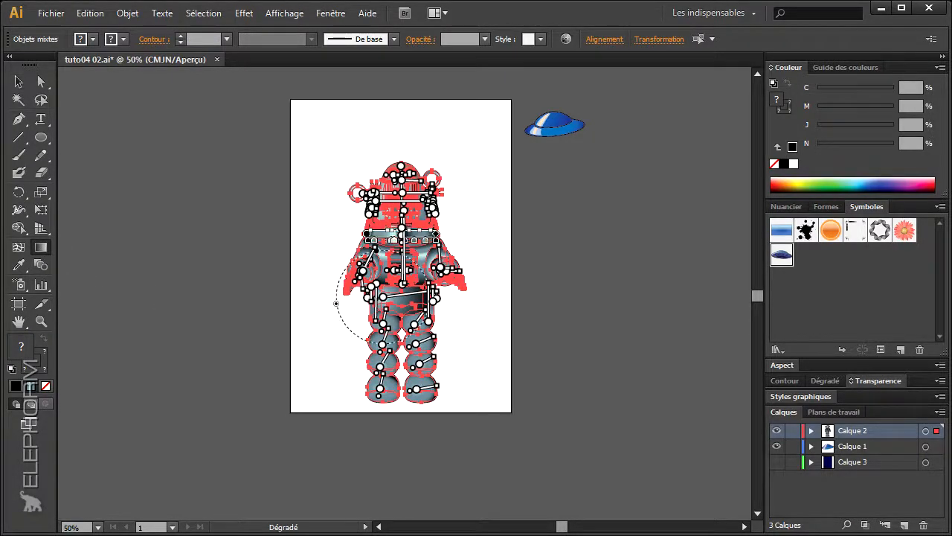
pyautogui.press('z')
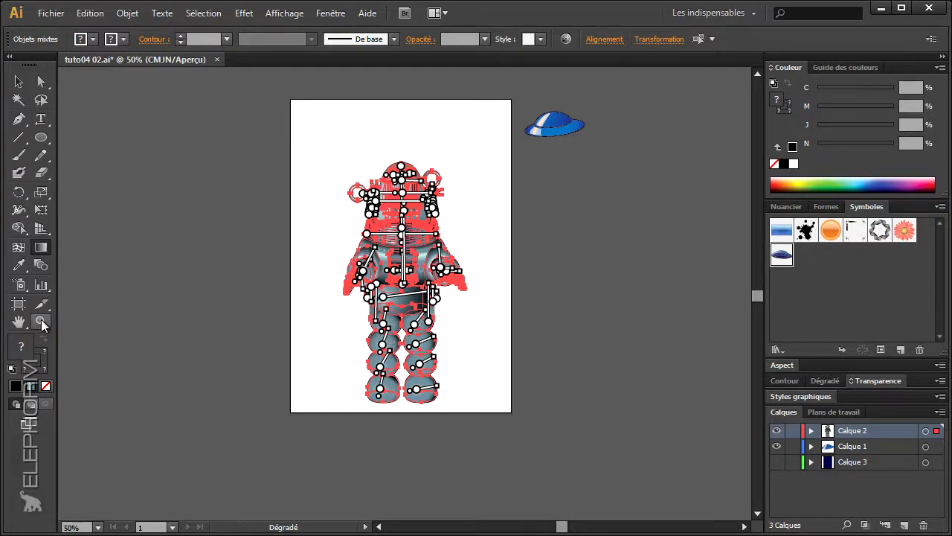
pyautogui.moveTo(329, 192); pyautogui.dragTo(488, 411)
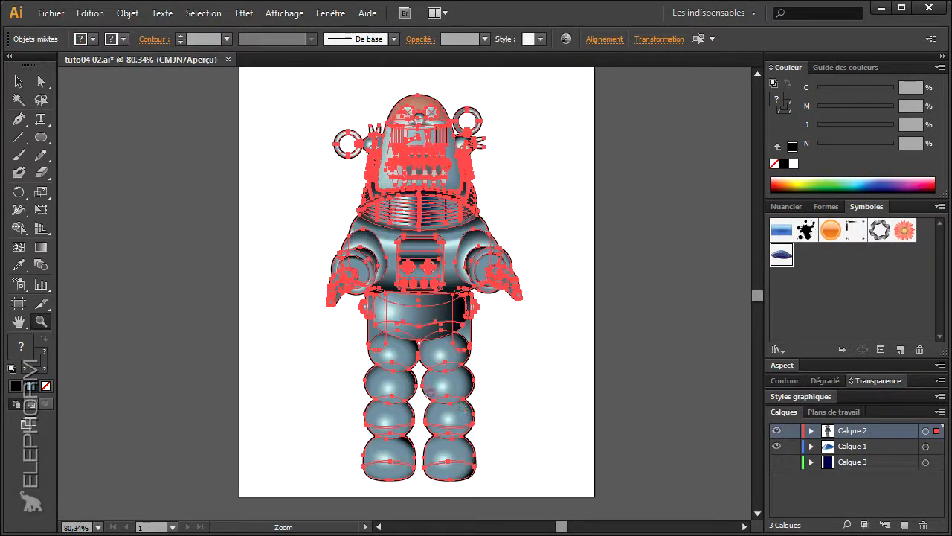
pyautogui.click(41, 247)
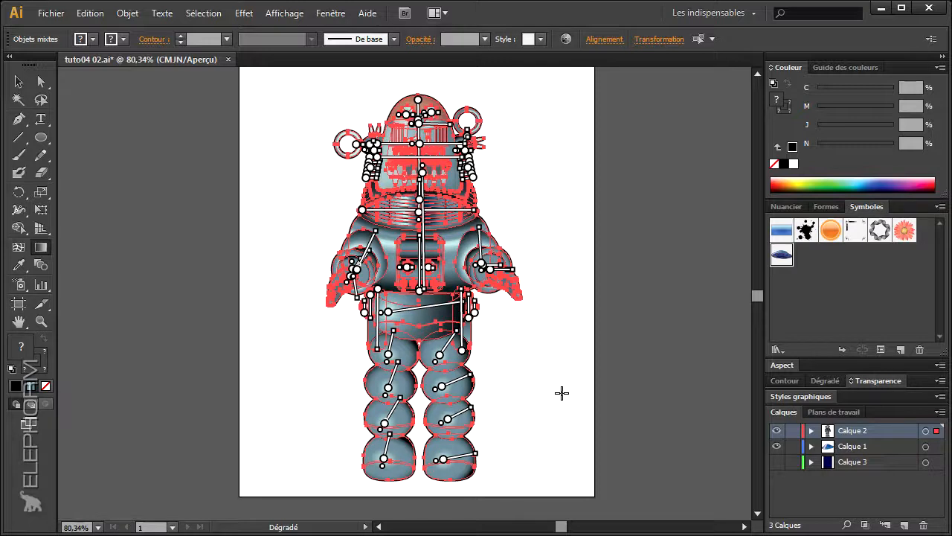
pyautogui.click(18, 81)
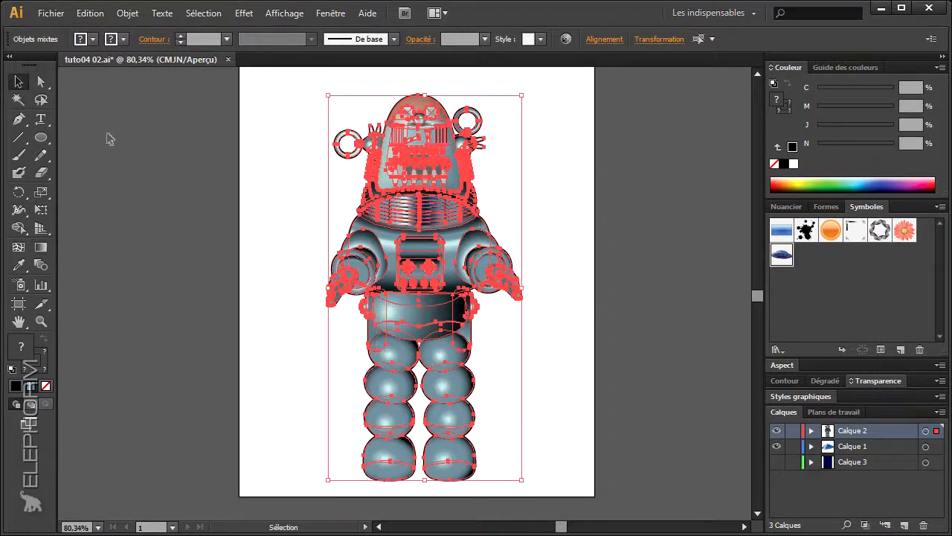
pyautogui.click(287, 249)
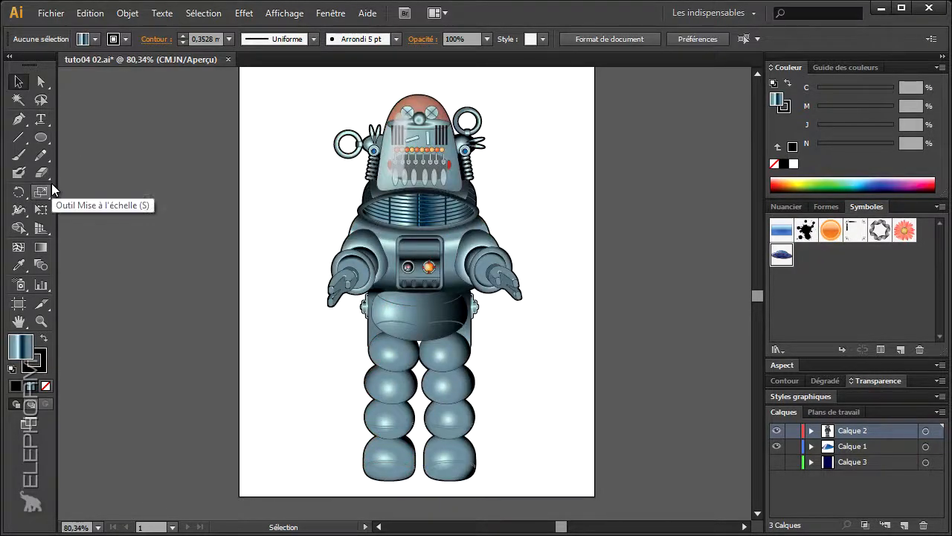
# Inspect the robot's construction in outline mode and return to the preview display.
pyautogui.hotkey('ctrl', 'y')
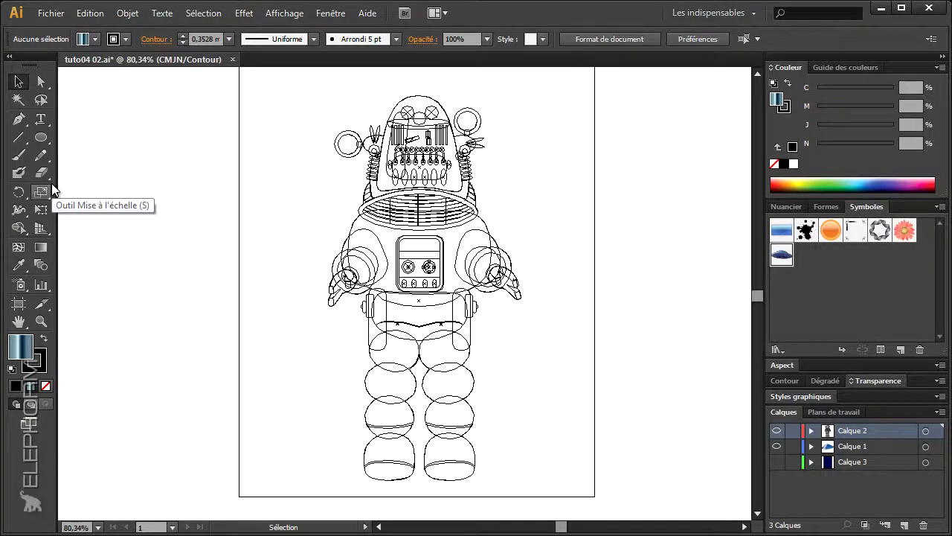
pyautogui.hotkey('ctrl', 'y')
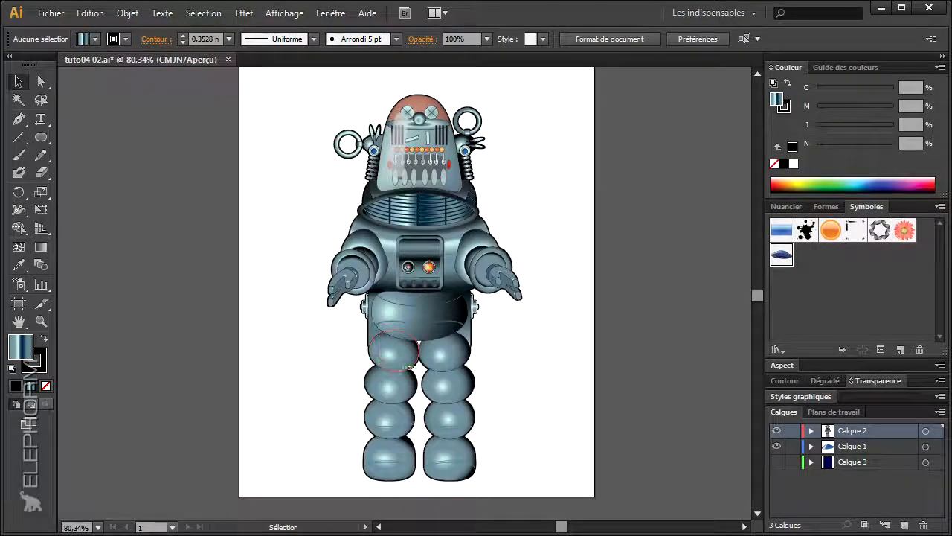
pyautogui.press('space')
pyautogui.moveTo(418, 257); pyautogui.dragTo(401, 277)
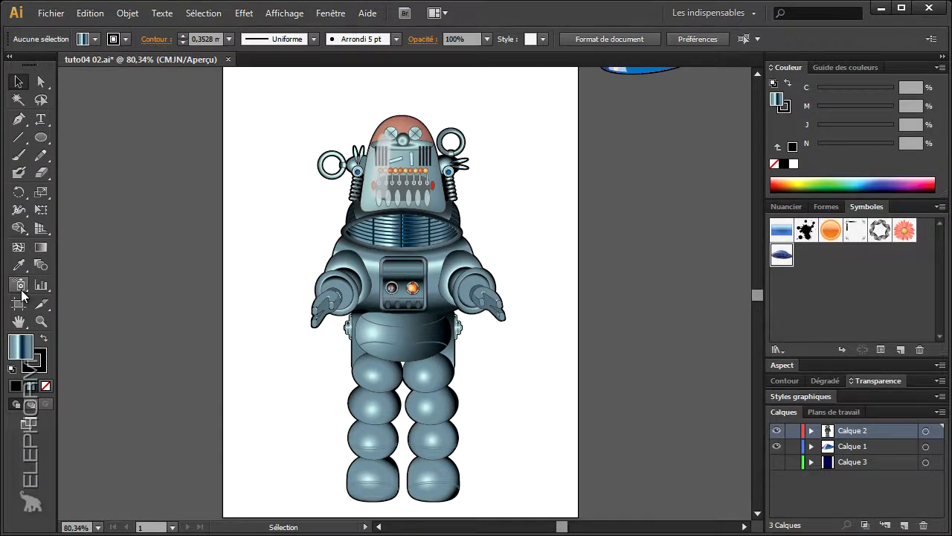
# Make the background layer Calque 3 visible, keeping Calque 1 and Calque 2 displayed.
pyautogui.hotkey('ctrl', '0')
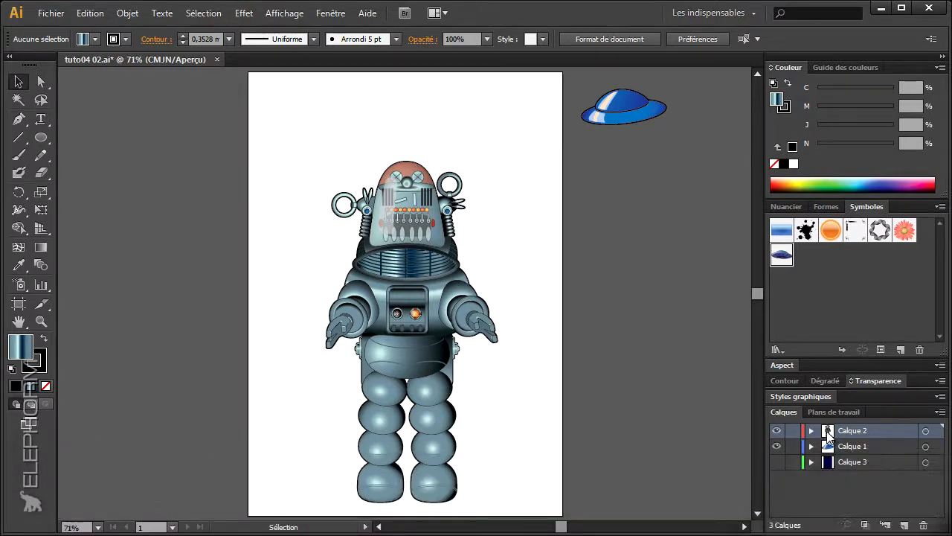
pyautogui.click(776, 446)
pyautogui.click(776, 446)
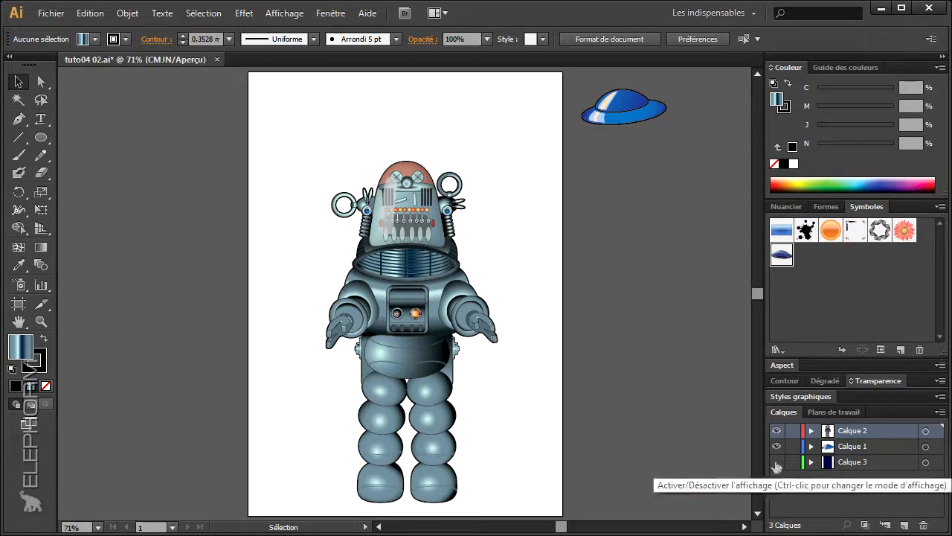
pyautogui.click(776, 464)
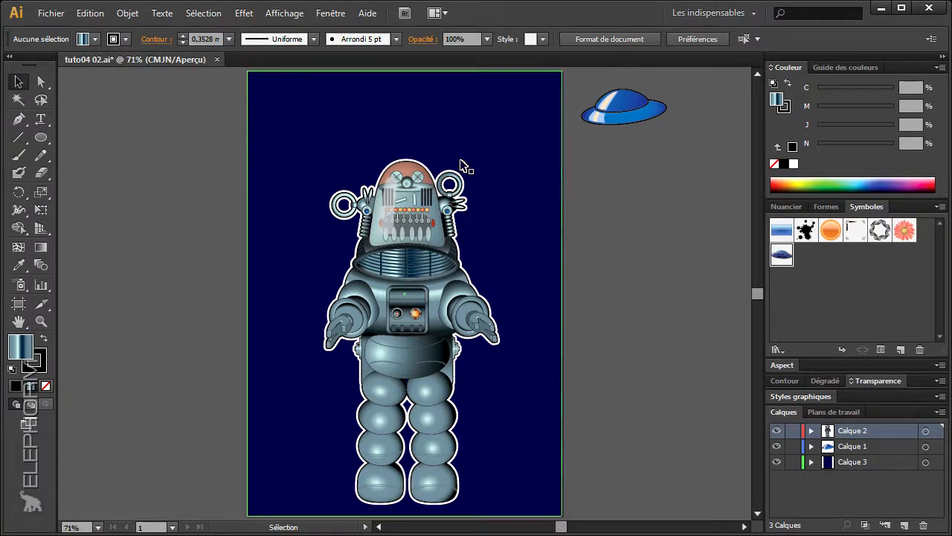
# Fill the dark blue background rectangle with the first gradient of the Ciel swatch library, moving the library clear of the layer list.
pyautogui.click(518, 201)
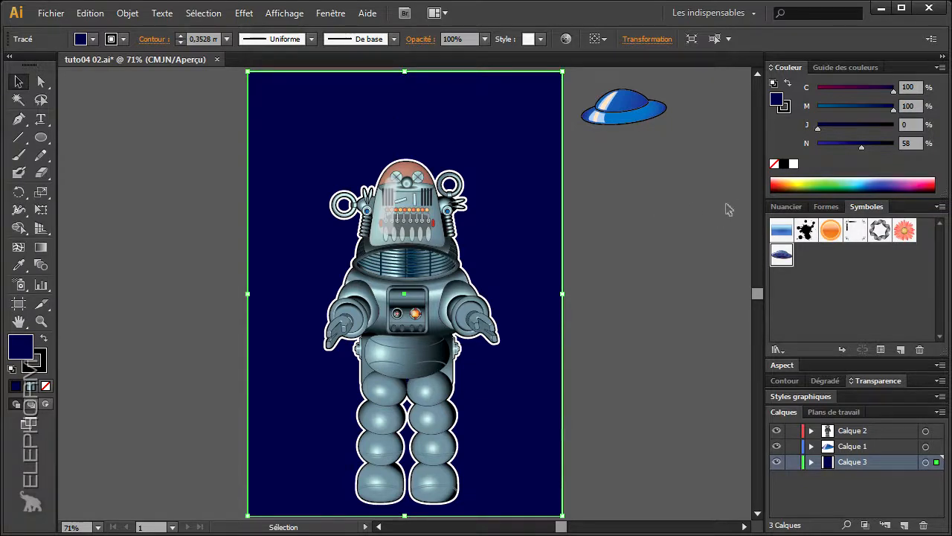
pyautogui.click(785, 208)
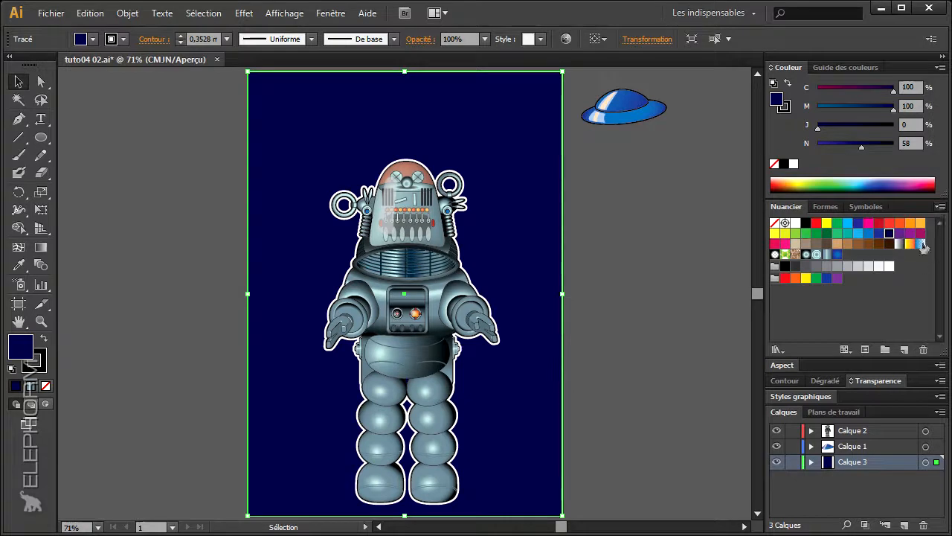
pyautogui.click(941, 207)
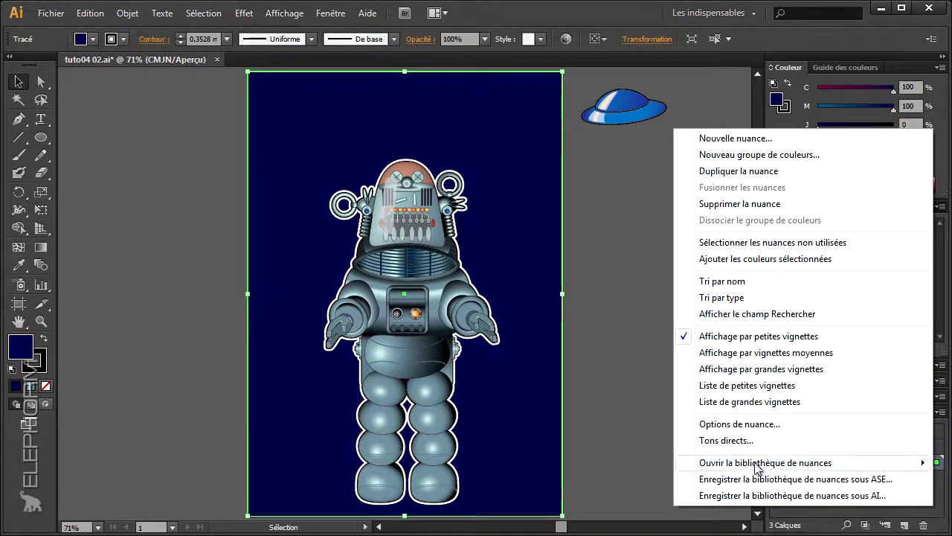
pyautogui.moveTo(758, 467)
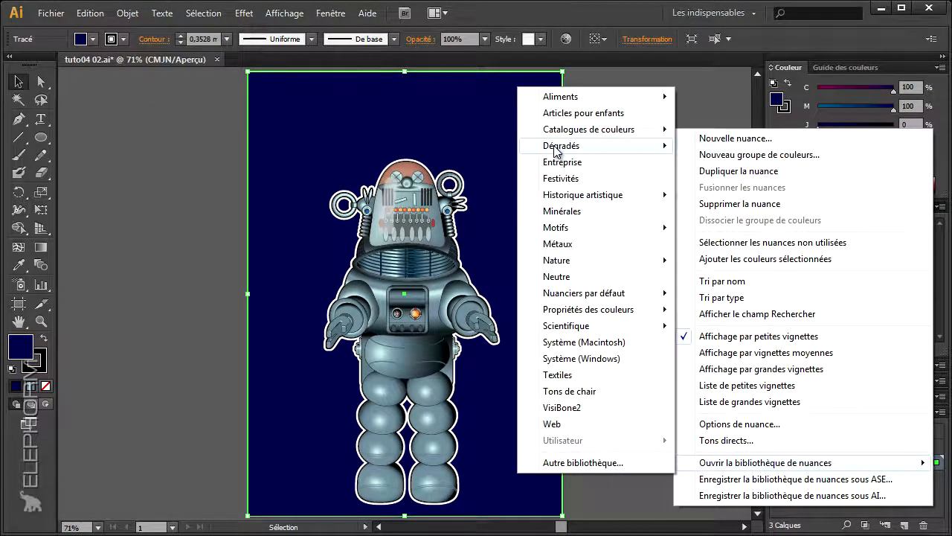
pyautogui.moveTo(554, 149)
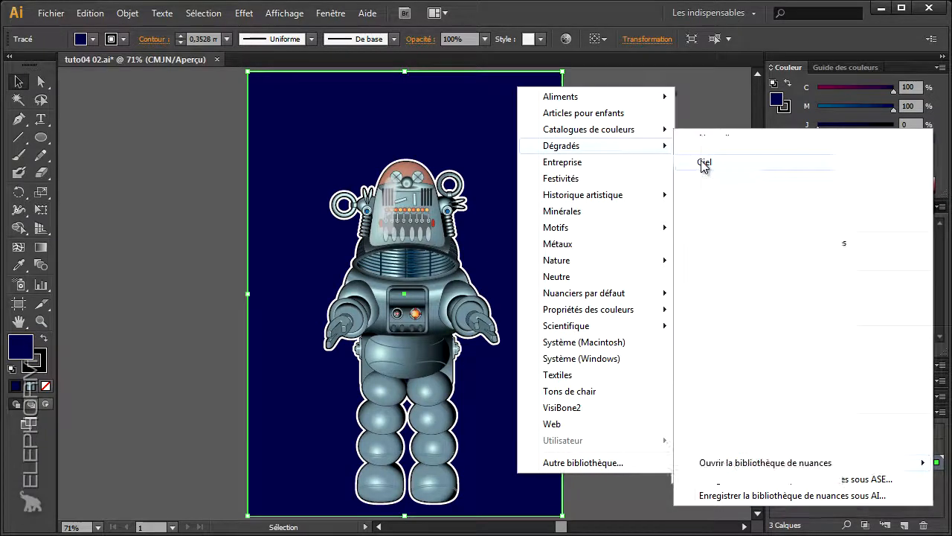
pyautogui.click(703, 162)
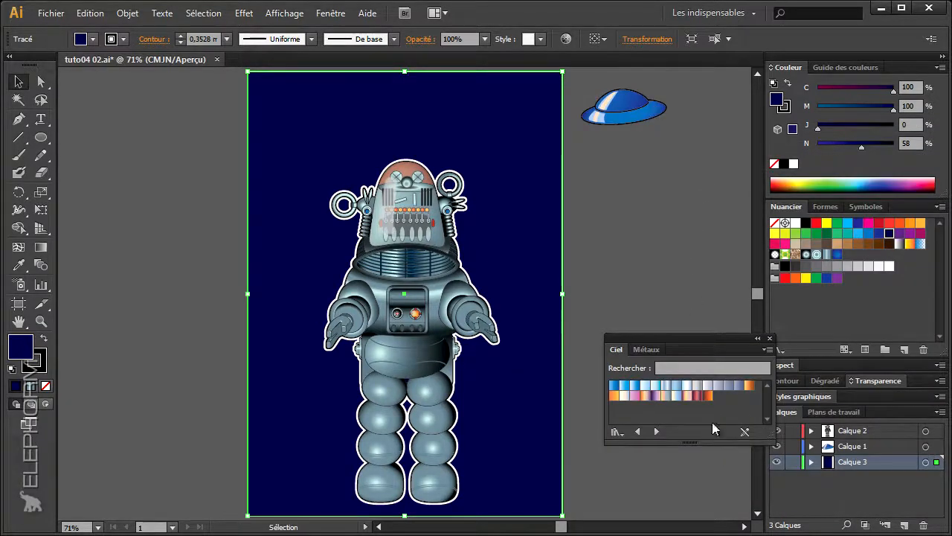
pyautogui.click(614, 387)
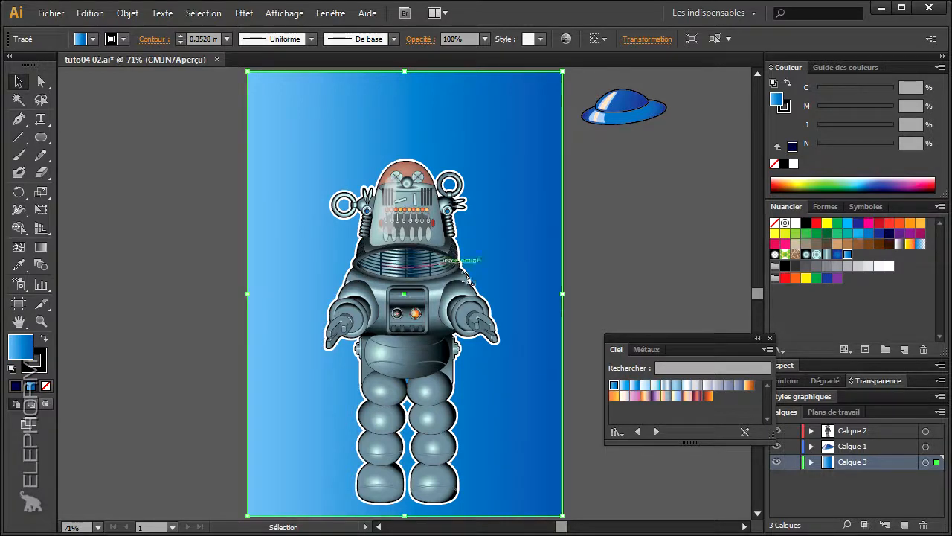
pyautogui.moveTo(730, 337); pyautogui.dragTo(706, 256)
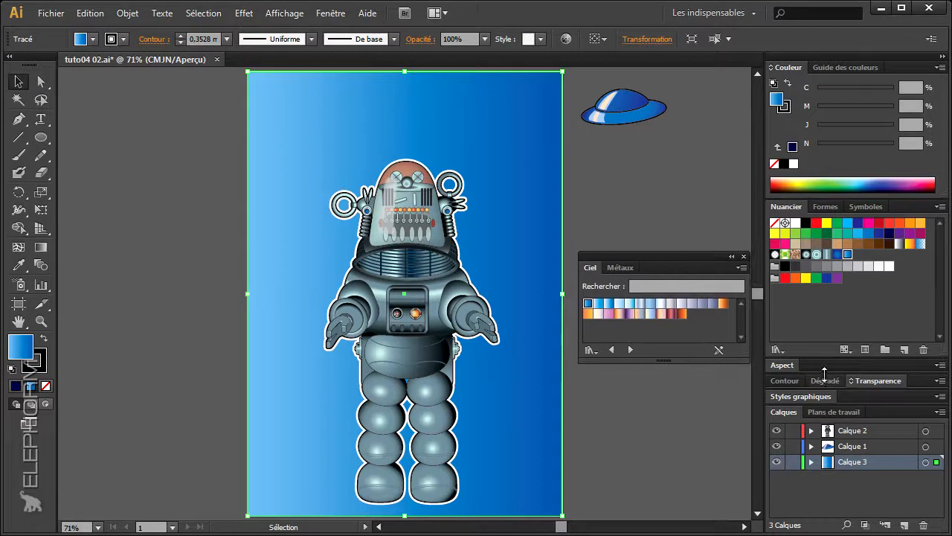
# Set the linear gradient angle of the background rectangle to -90°.
pyautogui.click(825, 381)
pyautogui.click(864, 391)
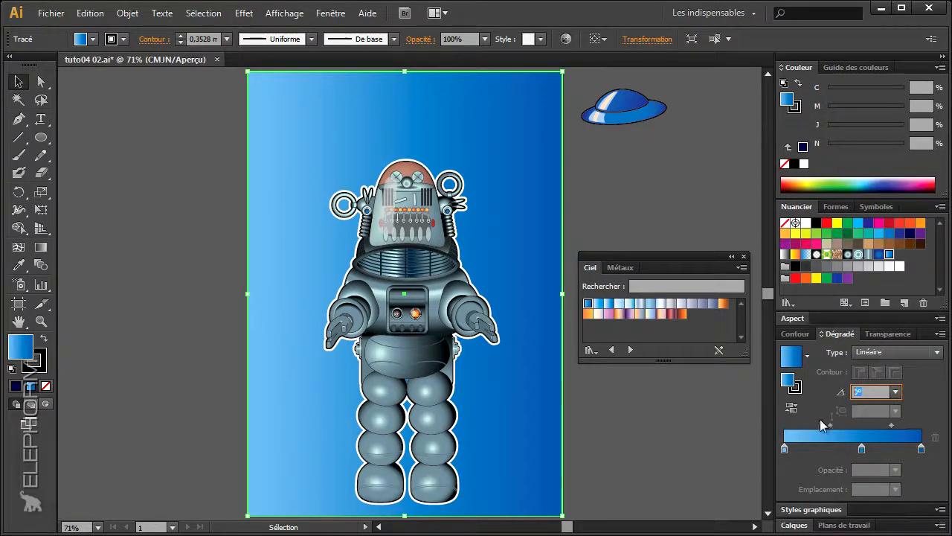
pyautogui.write('-90')
pyautogui.press('Return')
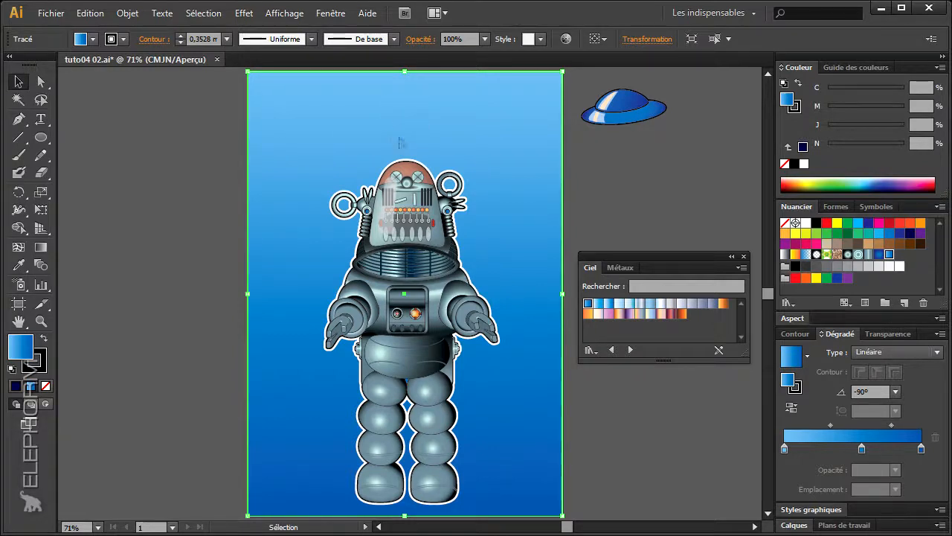
# Try a gradient angle of 90° on the background rectangle and restore it to -90°.
pyautogui.moveTo(866, 392); pyautogui.dragTo(843, 403)
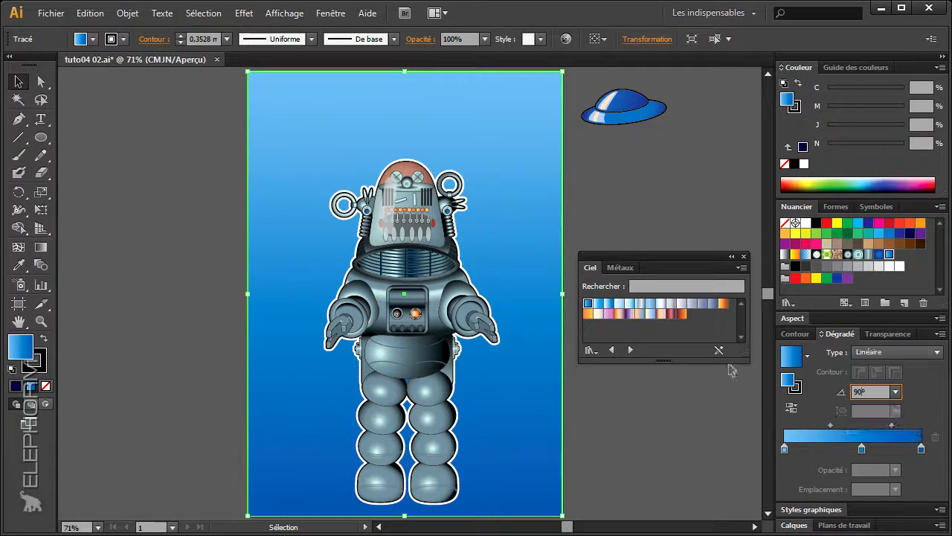
pyautogui.write('90')
pyautogui.press('Return')
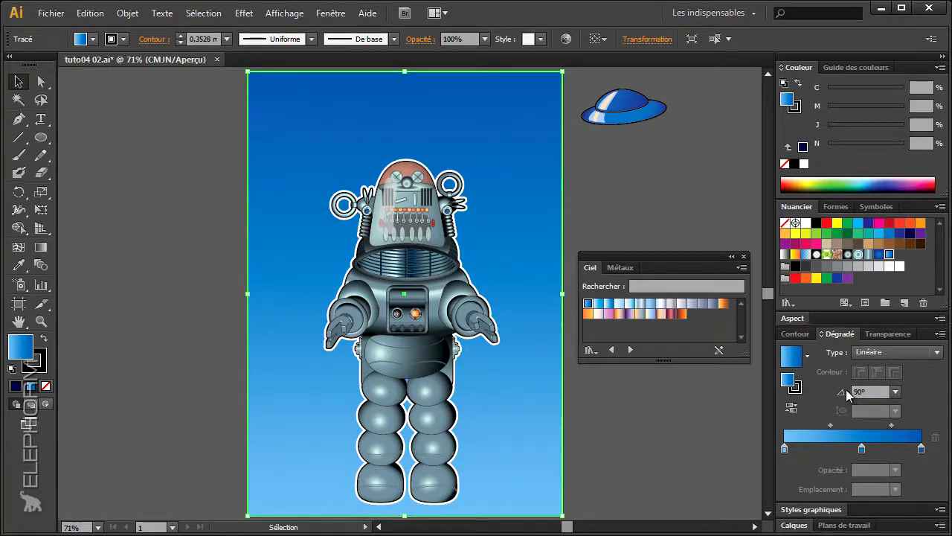
pyautogui.click(865, 393)
pyautogui.write('-90')
pyautogui.press('Return')
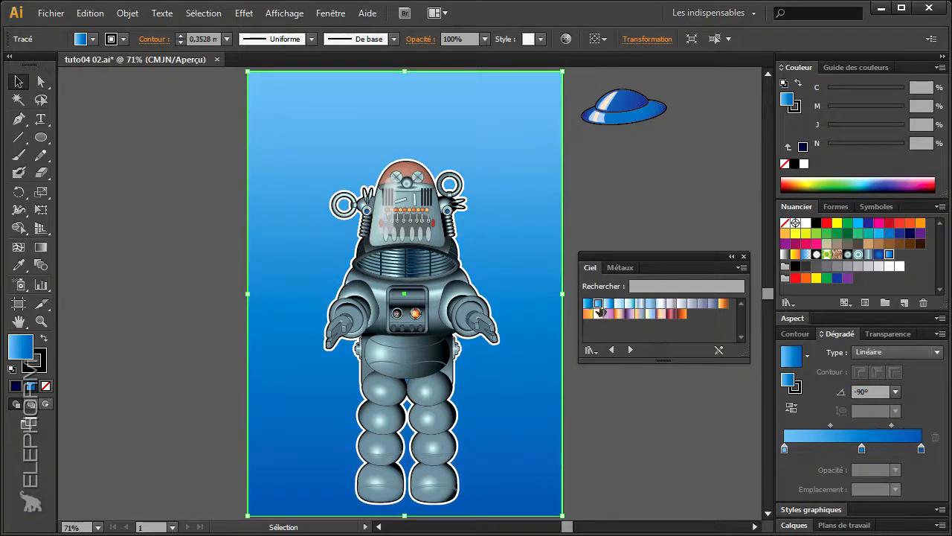
# Try several blue, orange, pastel and purple sunset gradients from the Ciel library on the background rectangle.
pyautogui.click(601, 304)
pyautogui.click(609, 304)
pyautogui.click(619, 304)
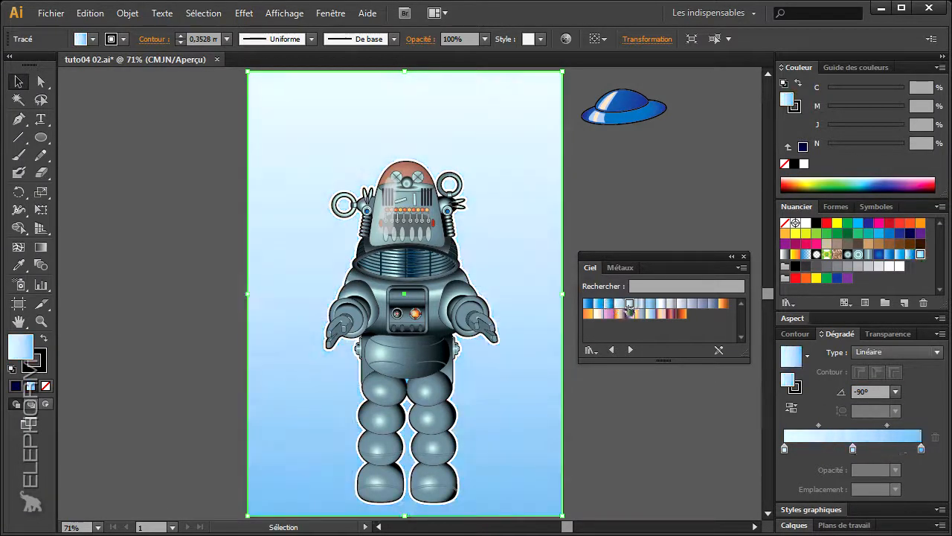
pyautogui.click(630, 304)
pyautogui.click(681, 314)
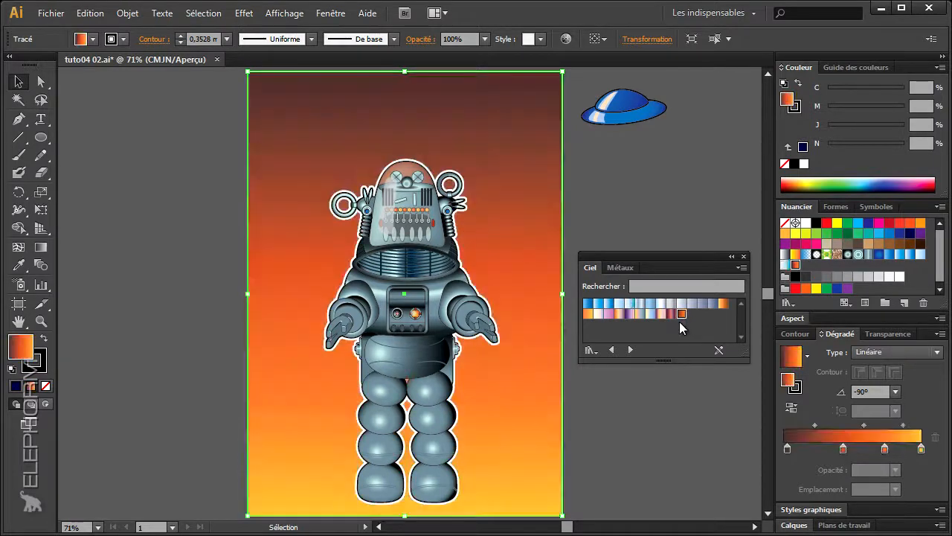
pyautogui.click(723, 304)
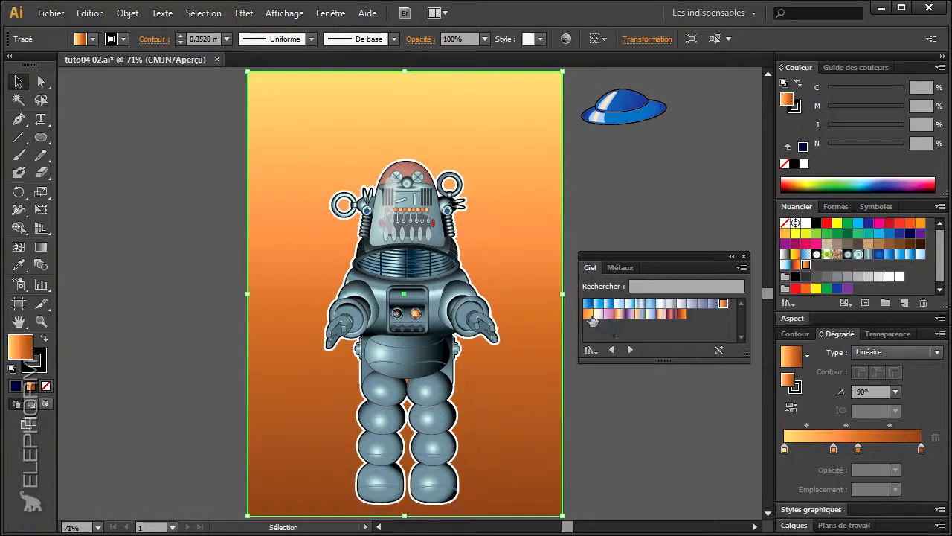
pyautogui.click(608, 313)
pyautogui.click(619, 313)
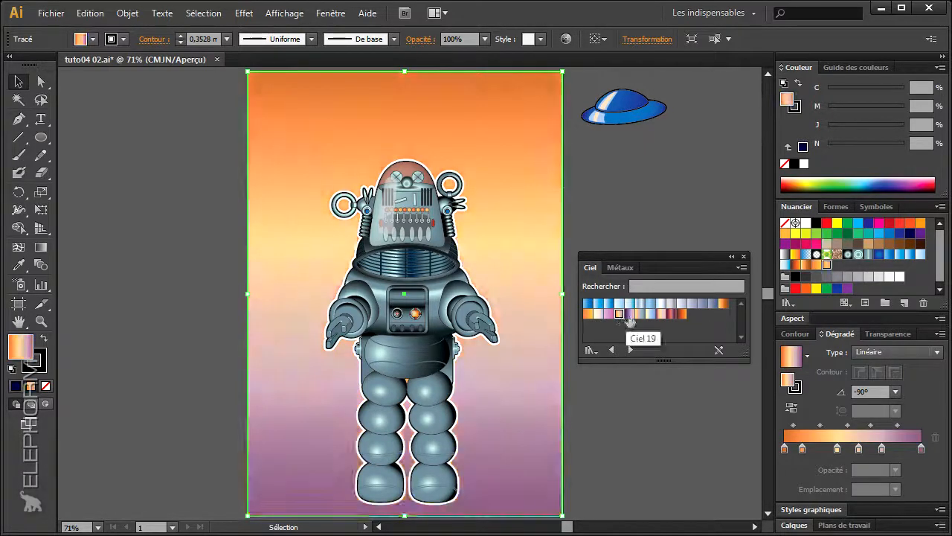
pyautogui.click(630, 313)
pyautogui.click(639, 315)
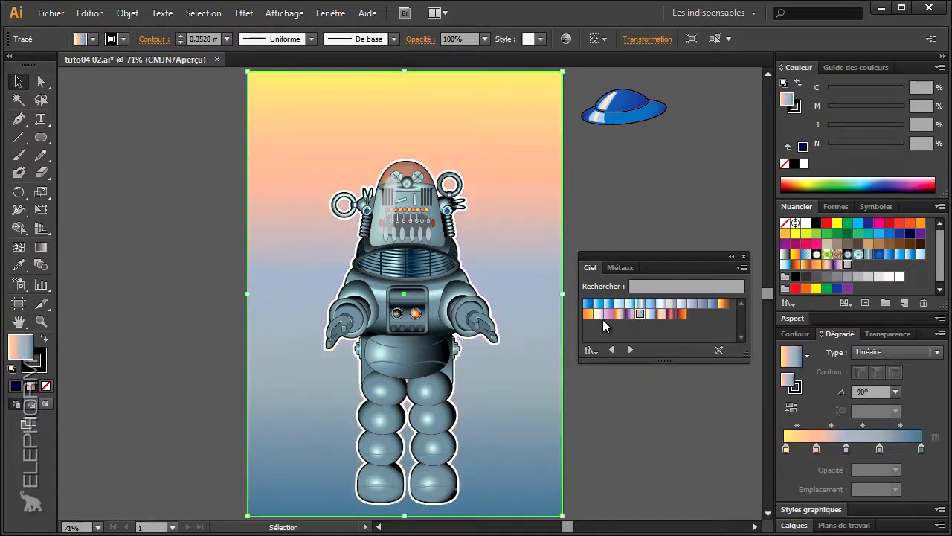
pyautogui.click(619, 314)
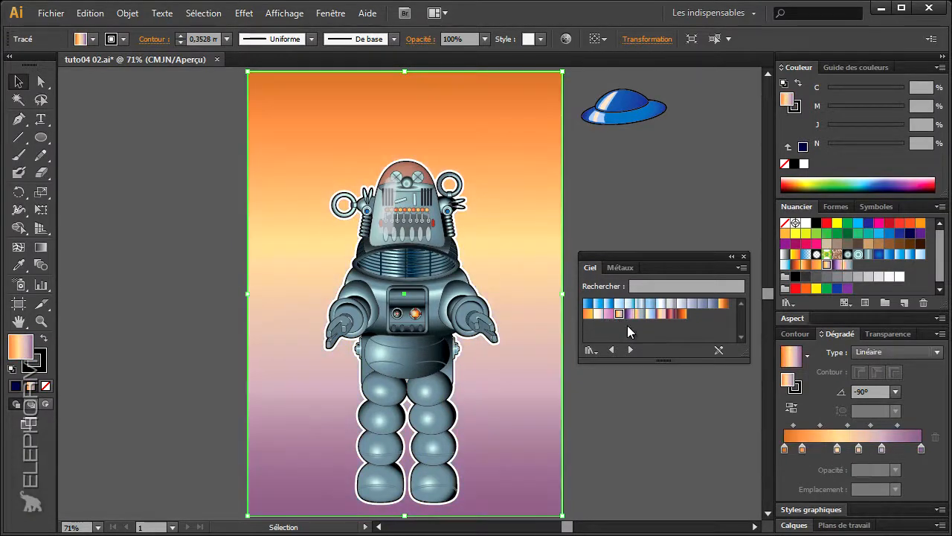
pyautogui.click(660, 313)
pyautogui.click(671, 313)
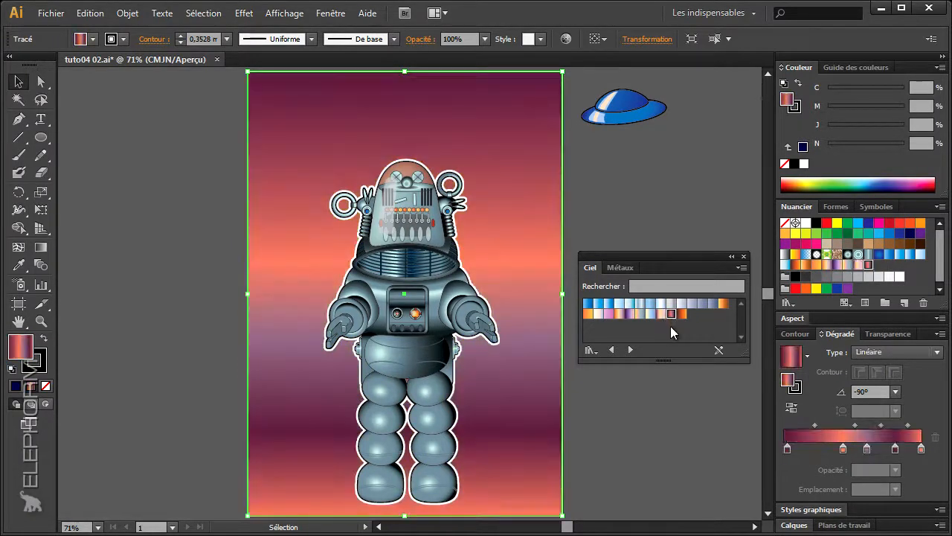
pyautogui.click(682, 314)
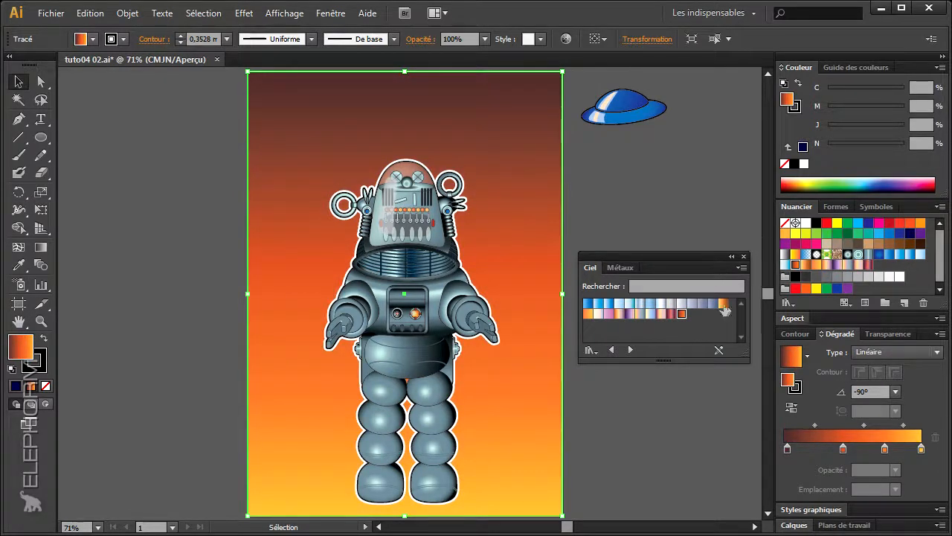
# Fill the background rectangle with the yellow-to-brown gradient ending the Ciel library's first row, redisplay the layer list and deselect the rectangle.
pyautogui.click(723, 304)
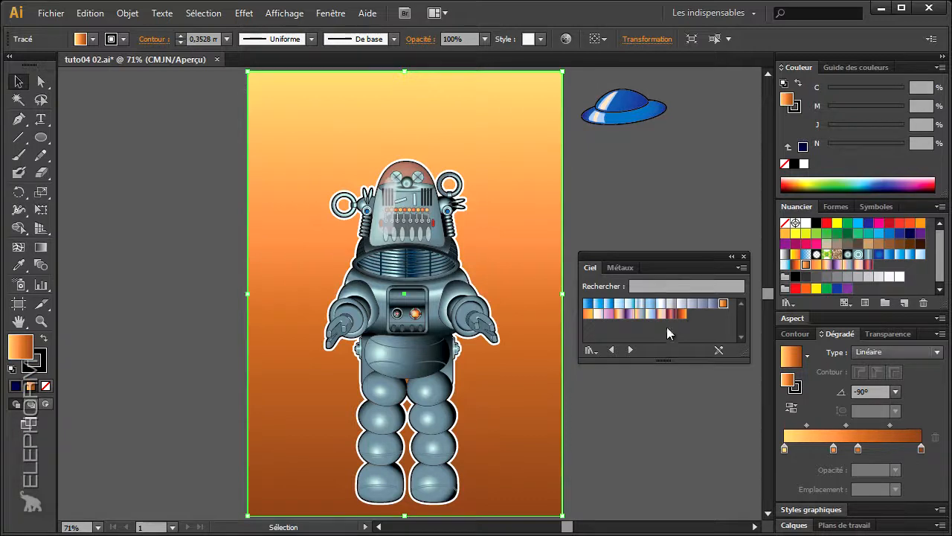
pyautogui.click(793, 525)
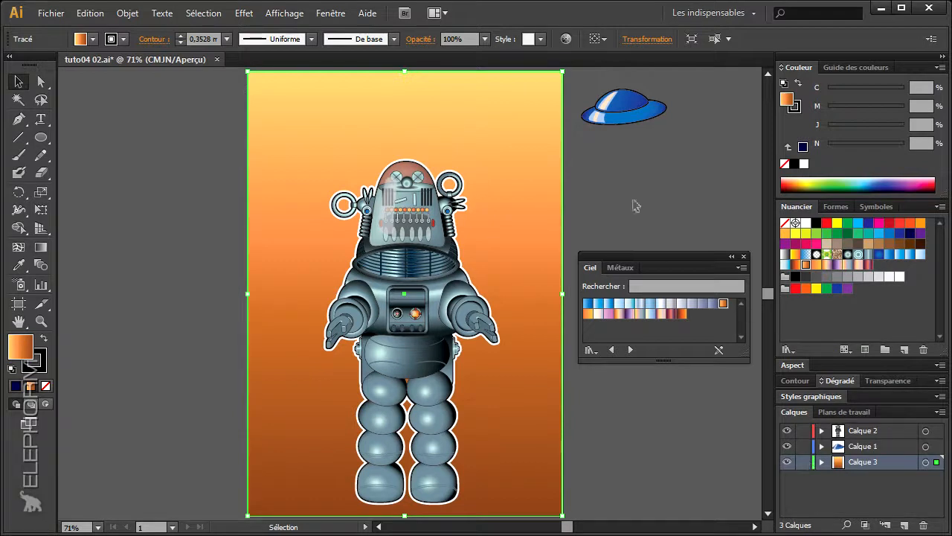
pyautogui.click(588, 174)
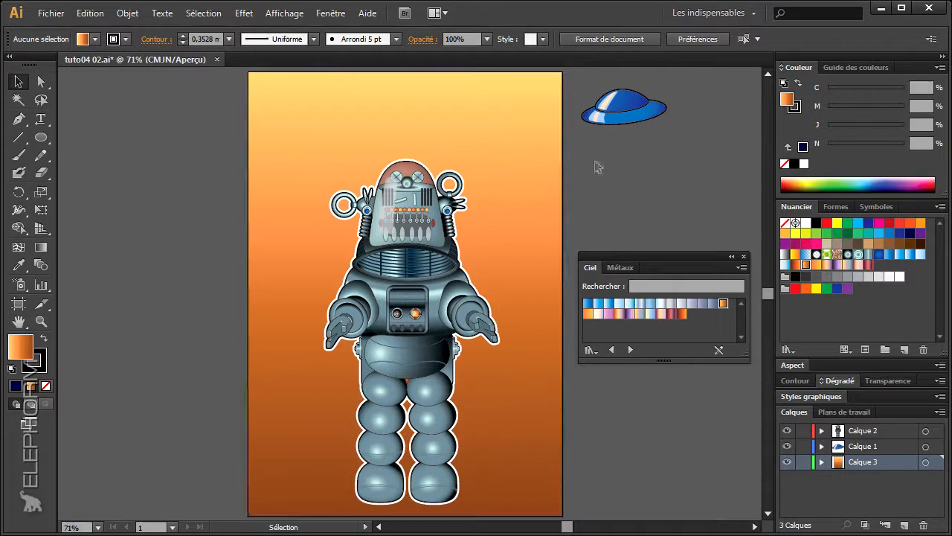
# Move the blue saucer slightly down and to the right beside the artboard, and display the document's symbols.
pyautogui.moveTo(587, 102); pyautogui.dragTo(666, 165)
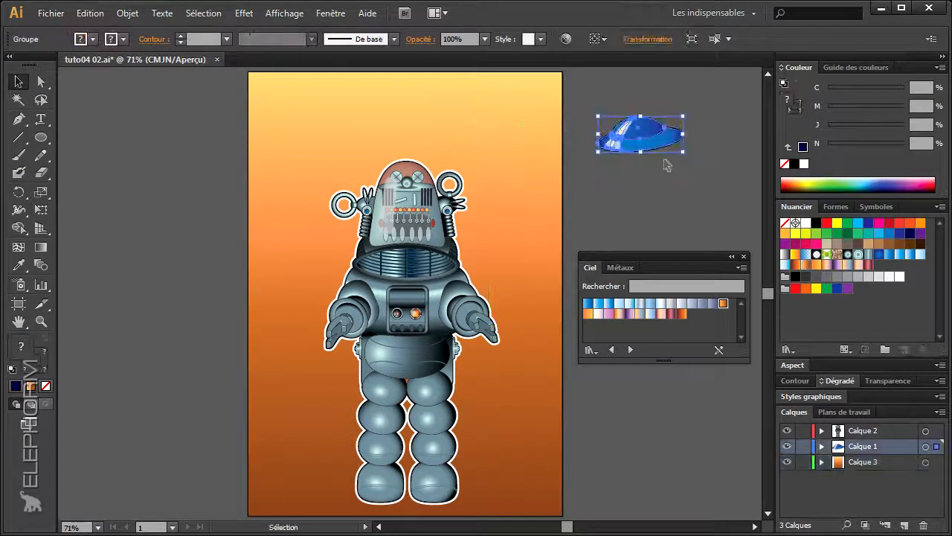
pyautogui.click(871, 206)
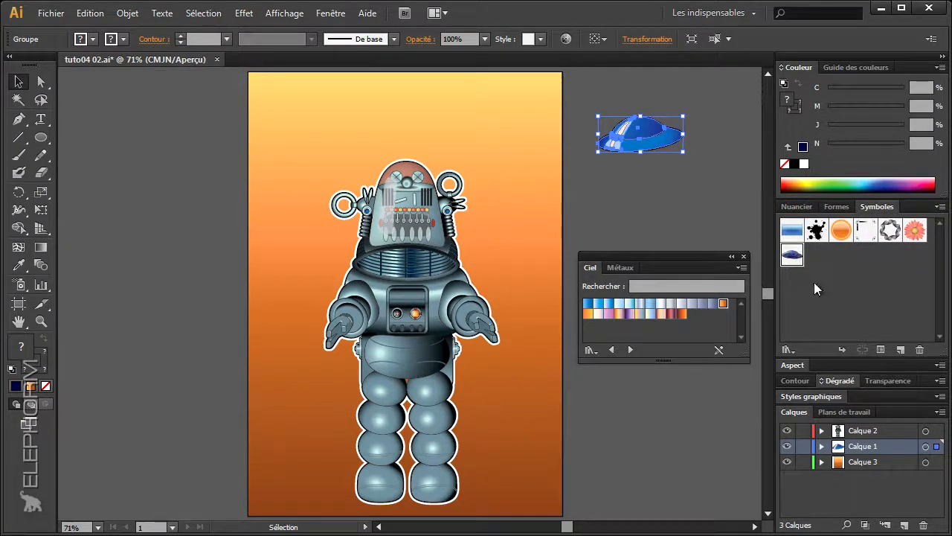
# Create a layer named invasion between Calque 2 and Calque 1, and lock Calque 1, Calque 2 and Calque 3.
pyautogui.click(803, 460)
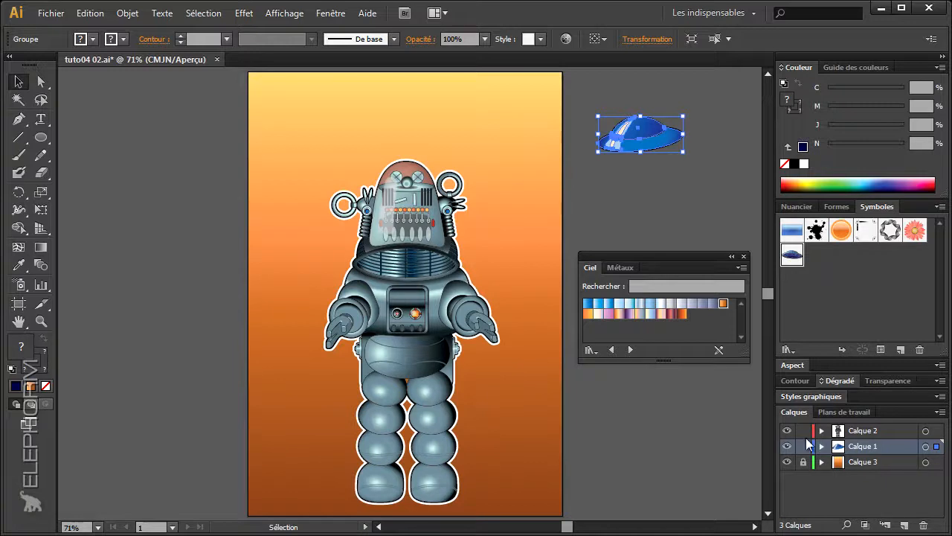
pyautogui.click(904, 525)
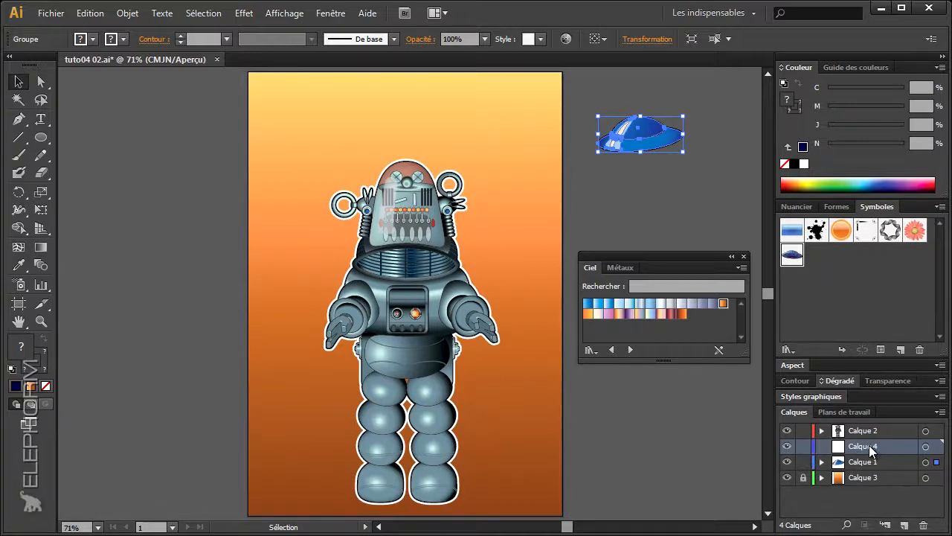
pyautogui.doubleClick(872, 446)
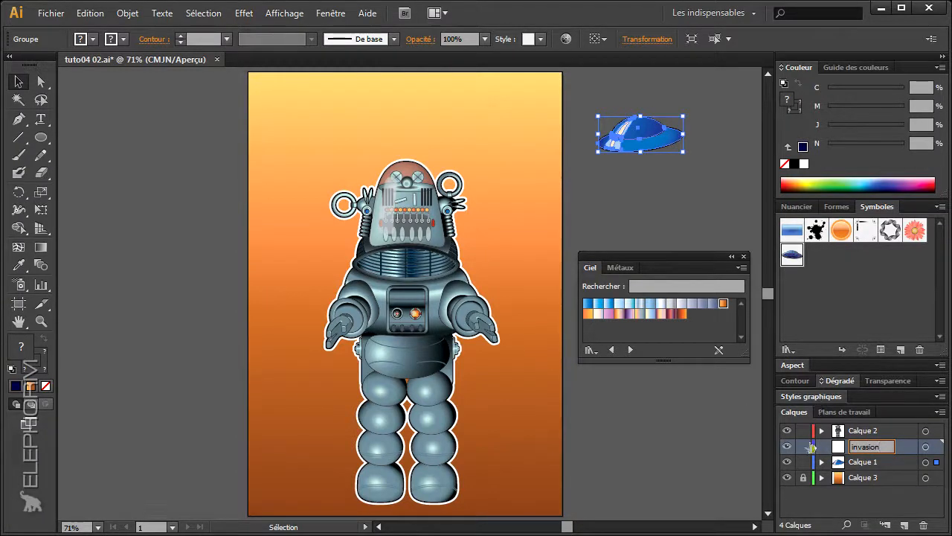
pyautogui.press('Return')
pyautogui.click(804, 431)
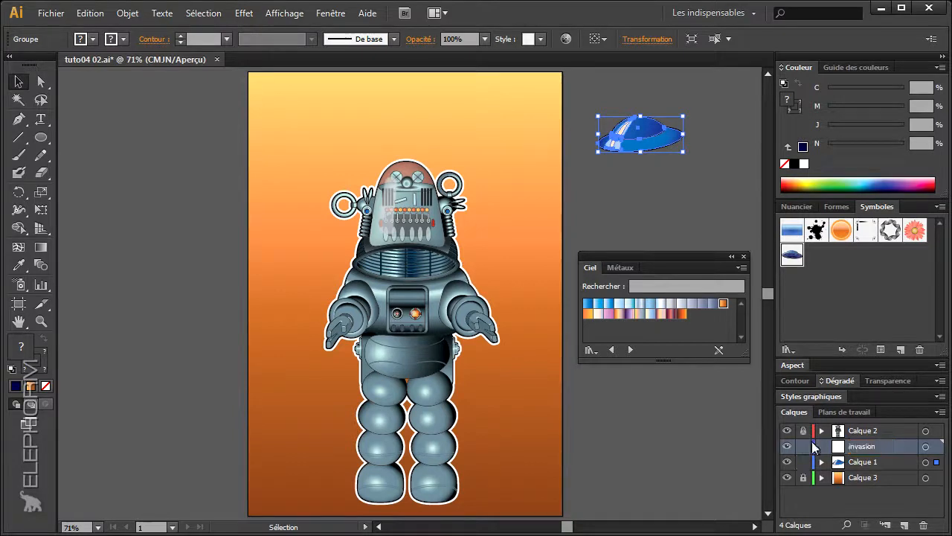
pyautogui.click(804, 461)
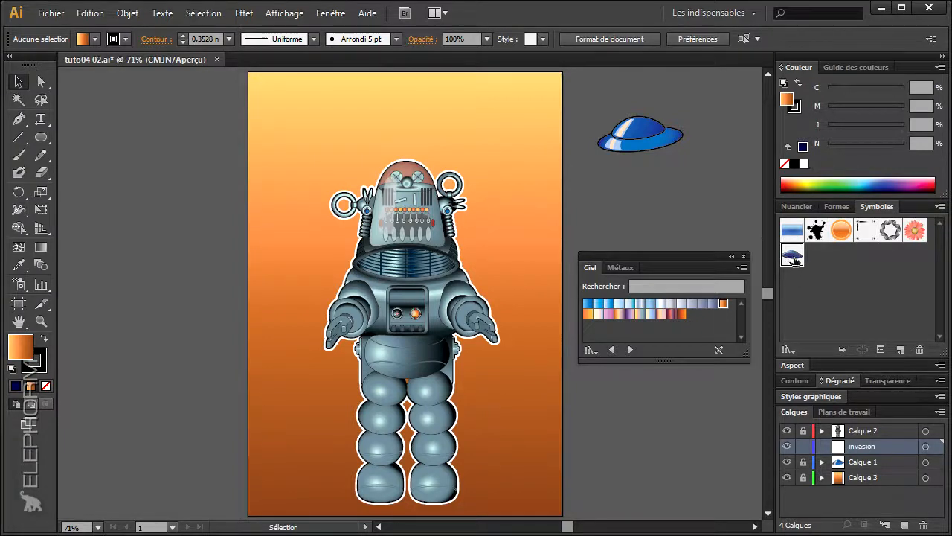
# Detach the symbolism tools as a floating palette and place it beside the artboard.
pyautogui.click(27, 293)
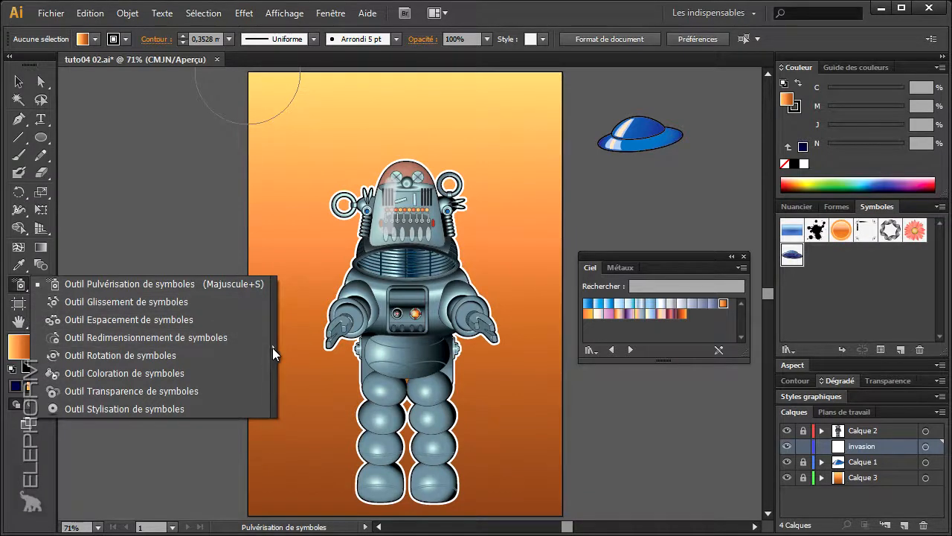
pyautogui.click(272, 348)
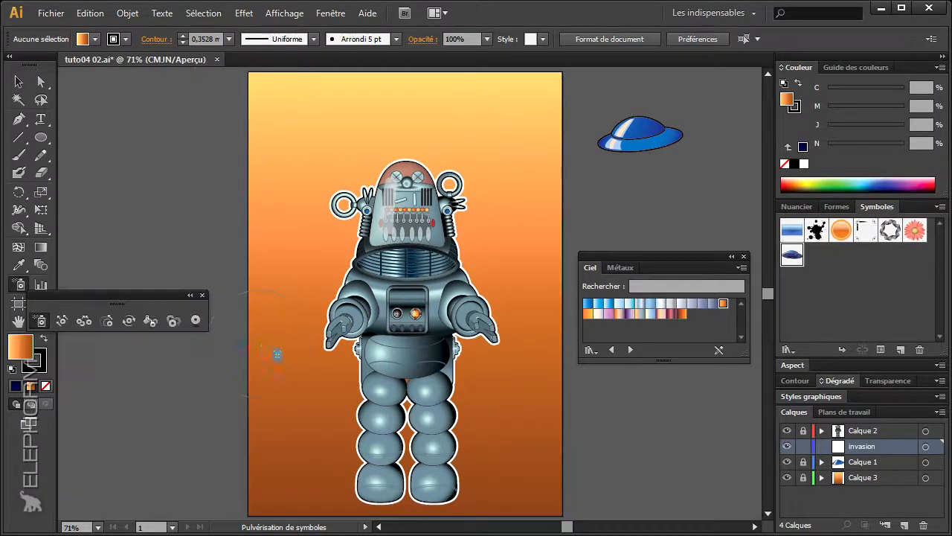
pyautogui.moveTo(115, 295); pyautogui.dragTo(157, 239)
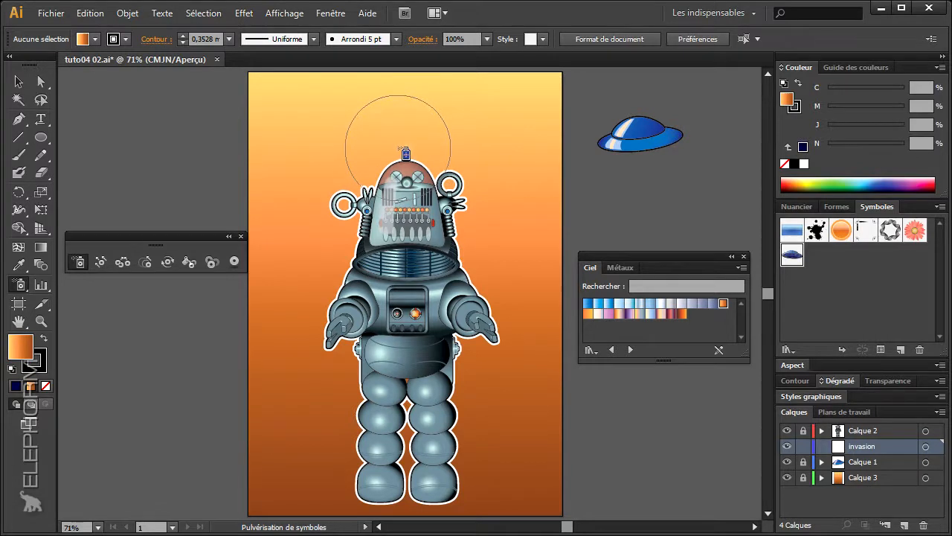
# Try spraying saucer symbols behind the robot with the Symbol Sprayer, and undo the spraying.
pyautogui.moveTo(412, 93)
pyautogui.mouseDown()
pyautogui.moveTo(417, 186)
pyautogui.moveTo(364, 234)
pyautogui.moveTo(349, 275)
pyautogui.moveTo(466, 287)
pyautogui.moveTo(405, 349)
pyautogui.moveTo(327, 372)
pyautogui.moveTo(357, 342)
pyautogui.moveTo(389, 333)
pyautogui.moveTo(428, 375)
pyautogui.mouseUp()
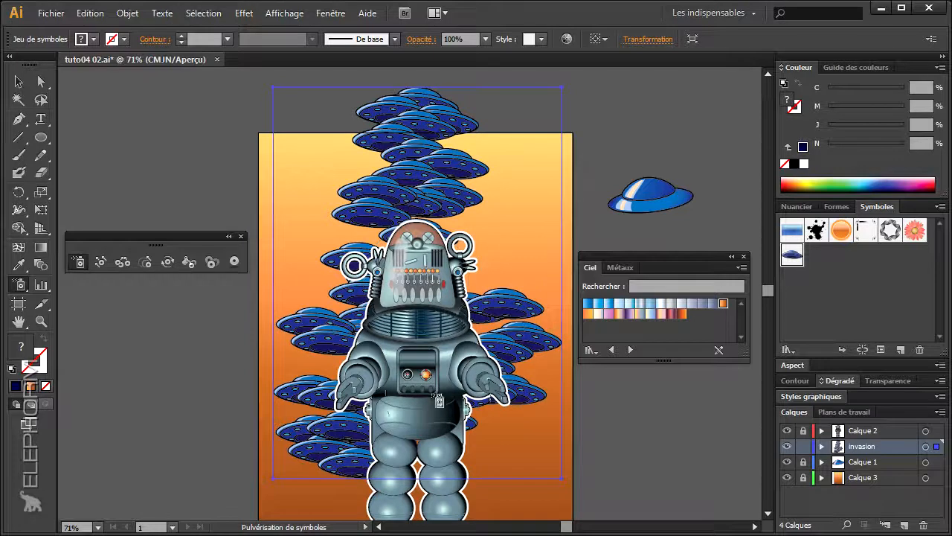
pyautogui.hotkey('ctrl', '-')
pyautogui.press('z')
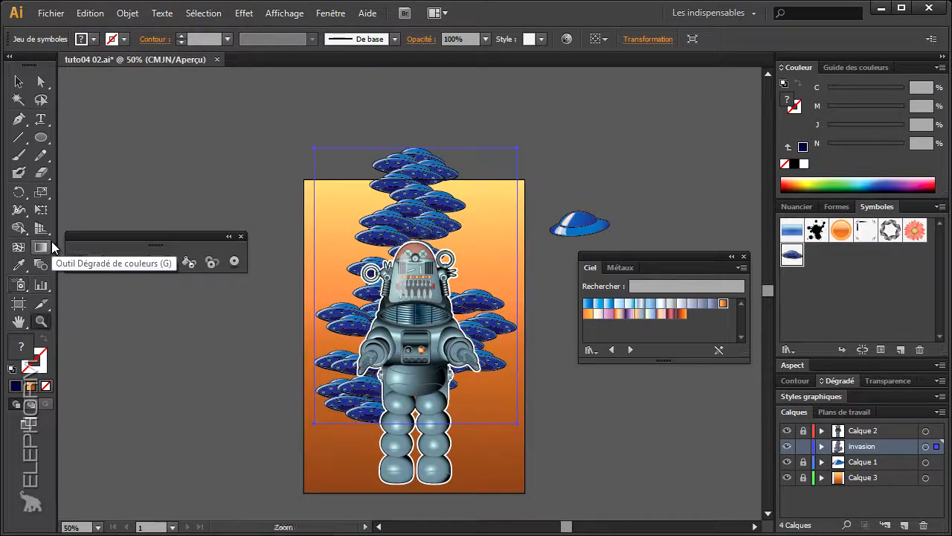
pyautogui.hotkey('ctrl', 'z')
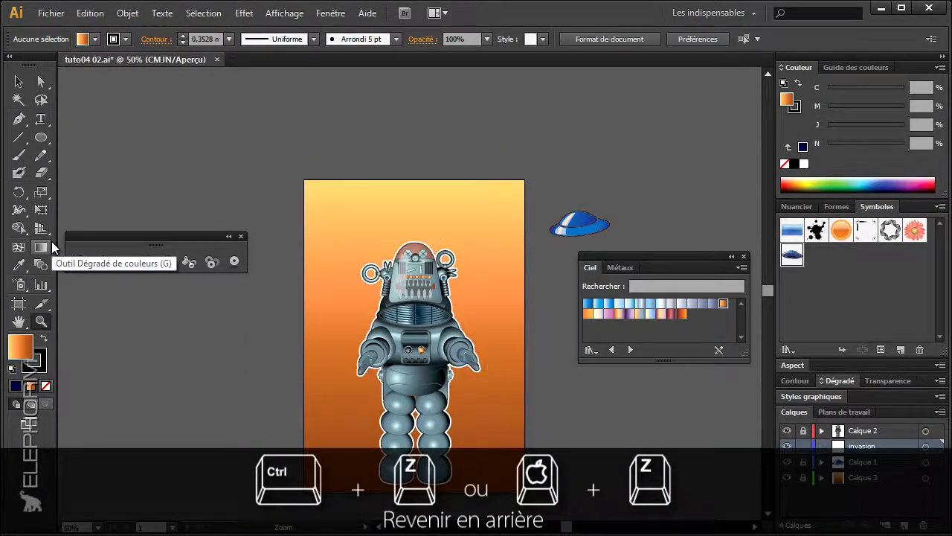
# Set the Symbol Sprayer's intensity to 5 and the symbol set density to 4.
pyautogui.click(80, 262)
pyautogui.doubleClick(80, 264)
pyautogui.moveTo(632, 249); pyautogui.dragTo(673, 191)
pyautogui.doubleClick(739, 267)
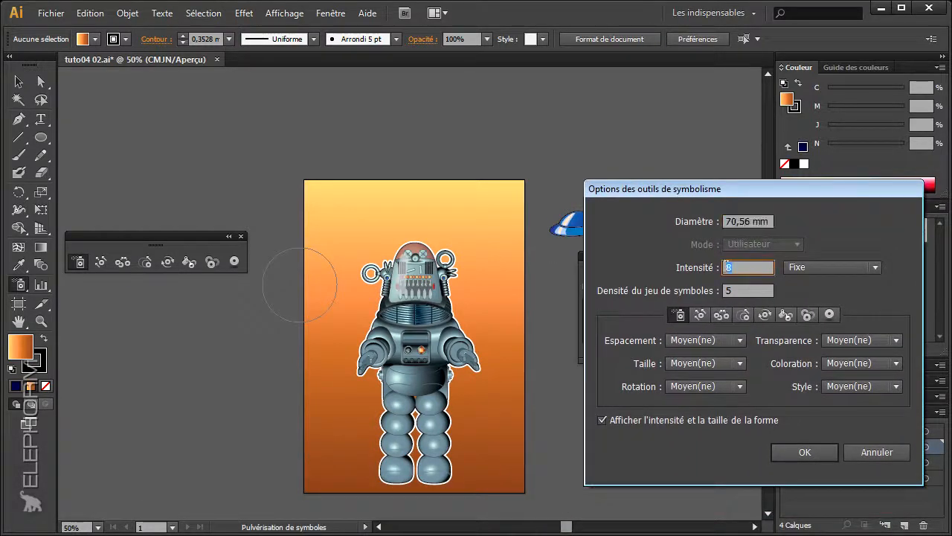
pyautogui.doubleClick(735, 290)
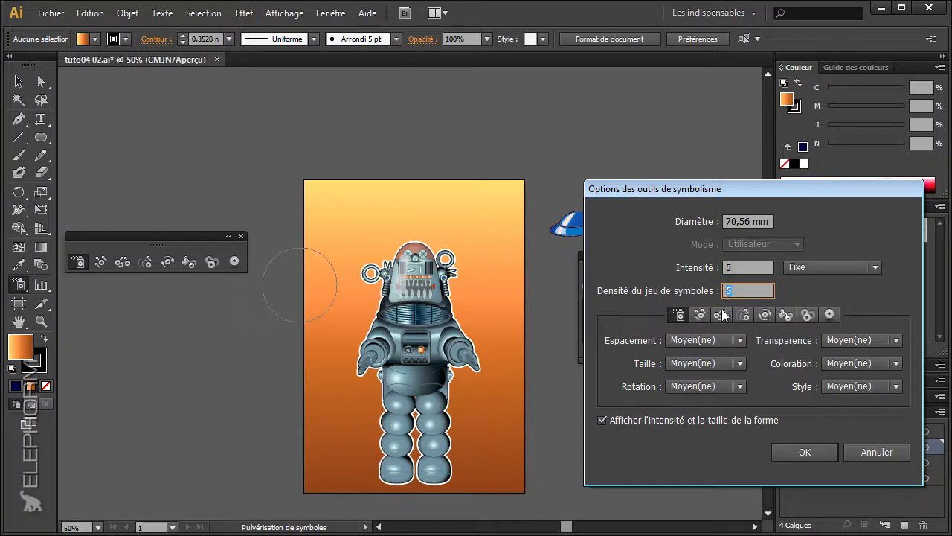
pyautogui.write('4')
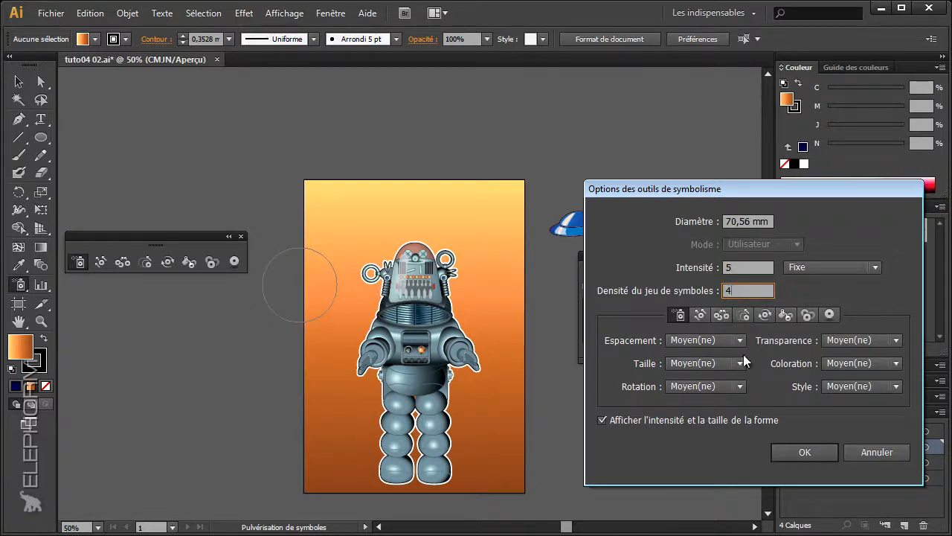
pyautogui.click(793, 452)
# Spray saucer symbols around the robot on the invasion layer and shift the whole symbol set slightly down.
pyautogui.moveTo(411, 229)
pyautogui.mouseDown()
pyautogui.moveTo(402, 250)
pyautogui.moveTo(432, 242)
pyautogui.moveTo(416, 203)
pyautogui.moveTo(421, 233)
pyautogui.moveTo(415, 210)
pyautogui.moveTo(408, 256)
pyautogui.moveTo(384, 305)
pyautogui.moveTo(385, 294)
pyautogui.moveTo(432, 305)
pyautogui.moveTo(401, 332)
pyautogui.moveTo(422, 361)
pyautogui.moveTo(473, 361)
pyautogui.moveTo(464, 327)
pyautogui.moveTo(377, 375)
pyautogui.moveTo(354, 368)
pyautogui.moveTo(366, 393)
pyautogui.moveTo(440, 387)
pyautogui.moveTo(454, 402)
pyautogui.moveTo(466, 398)
pyautogui.moveTo(448, 402)
pyautogui.moveTo(358, 349)
pyautogui.moveTo(373, 391)
pyautogui.moveTo(367, 425)
pyautogui.moveTo(444, 420)
pyautogui.moveTo(454, 434)
pyautogui.moveTo(454, 410)
pyautogui.mouseUp()
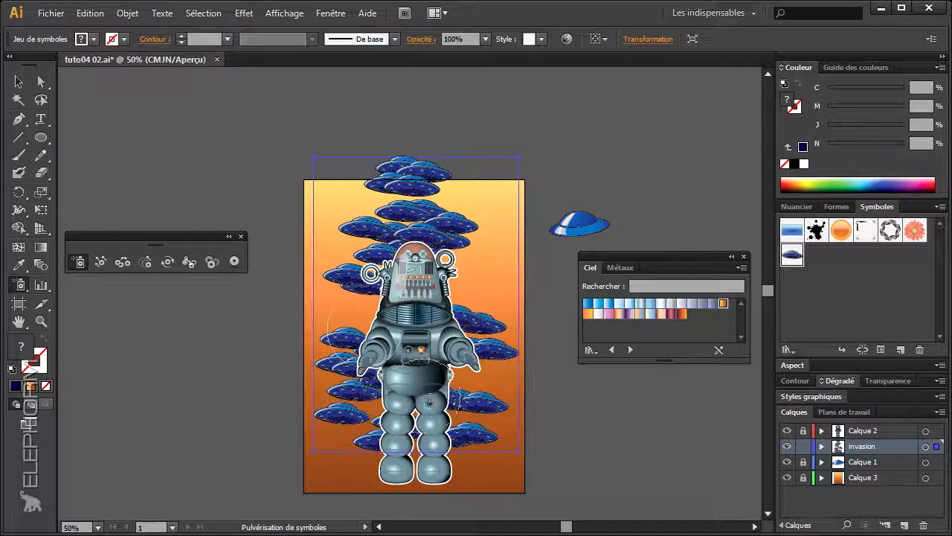
pyautogui.click(19, 82)
pyautogui.moveTo(402, 218); pyautogui.dragTo(405, 232)
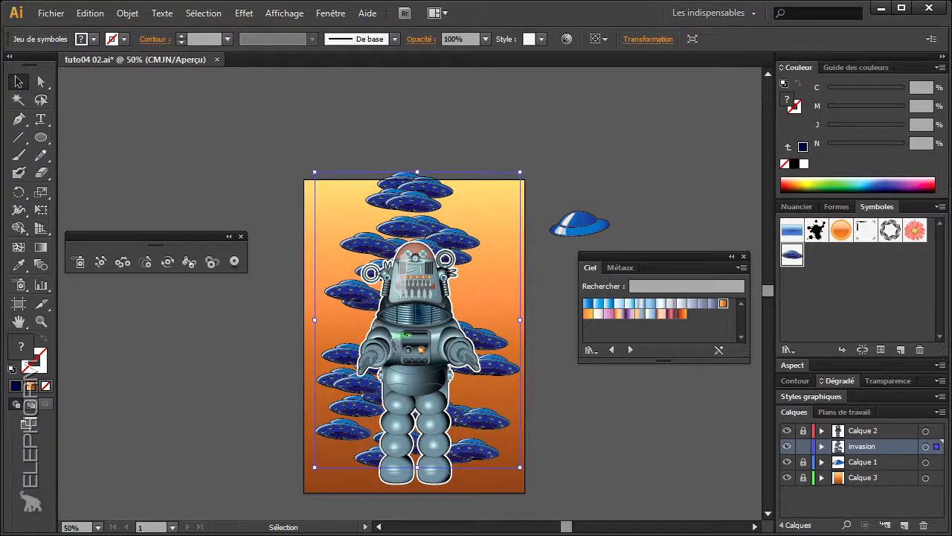
pyautogui.click(40, 320)
pyautogui.moveTo(317, 148); pyautogui.dragTo(516, 460)
pyautogui.moveTo(404, 270); pyautogui.dragTo(400, 261)
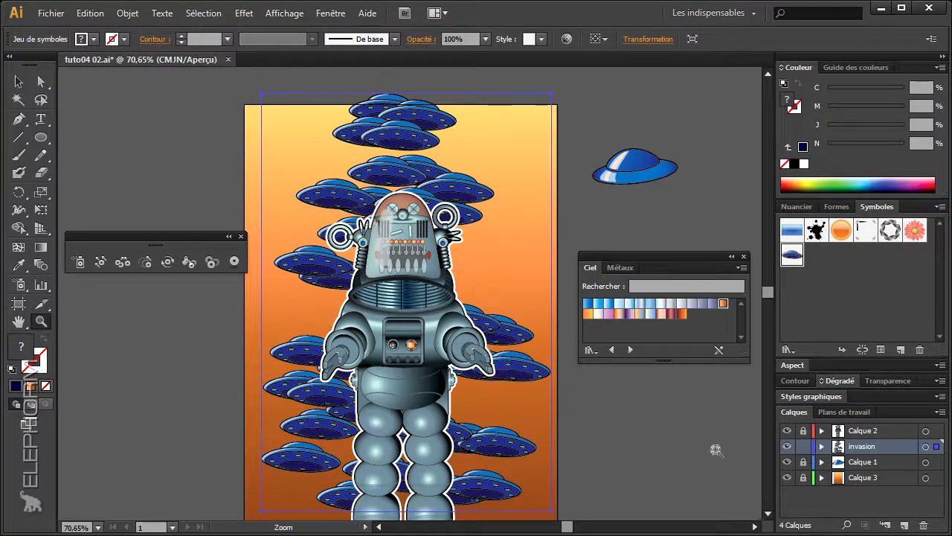
# Check the saucers behind the robot in outline mode and return to preview.
pyautogui.press('ctrl')
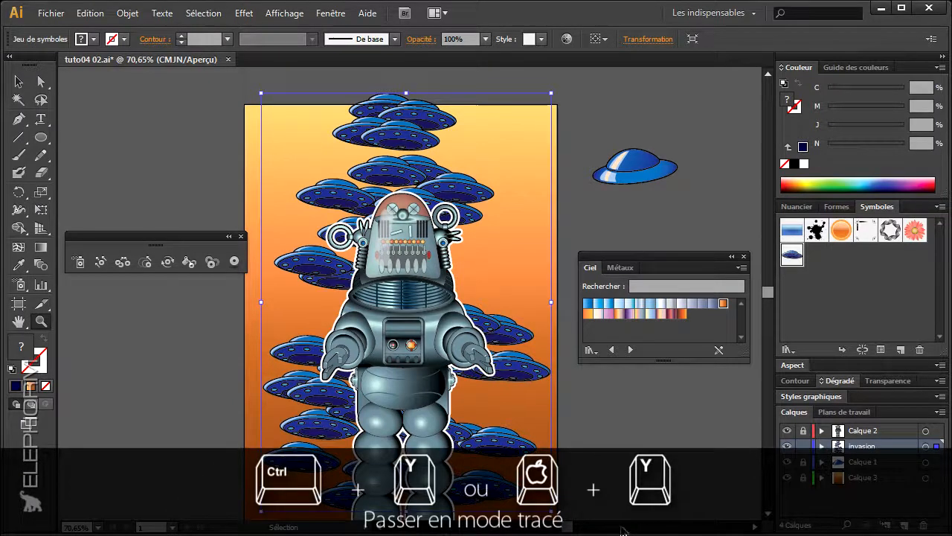
pyautogui.hotkey('ctrl', 'y')
pyautogui.hotkey('ctrl', 'y')
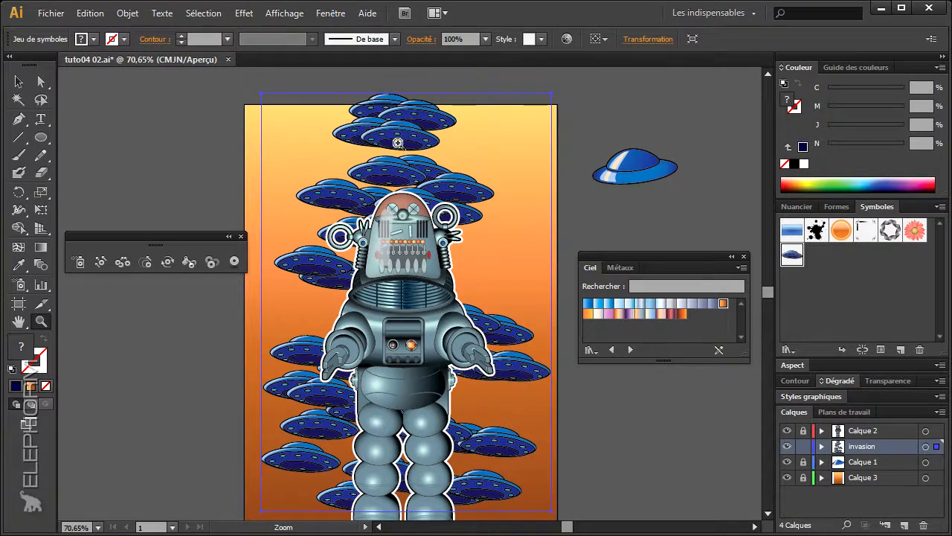
# Nudge the saucers beside the robot's head with the Symbol Shifter, and set its diameter to 60 mm.
pyautogui.click(100, 260)
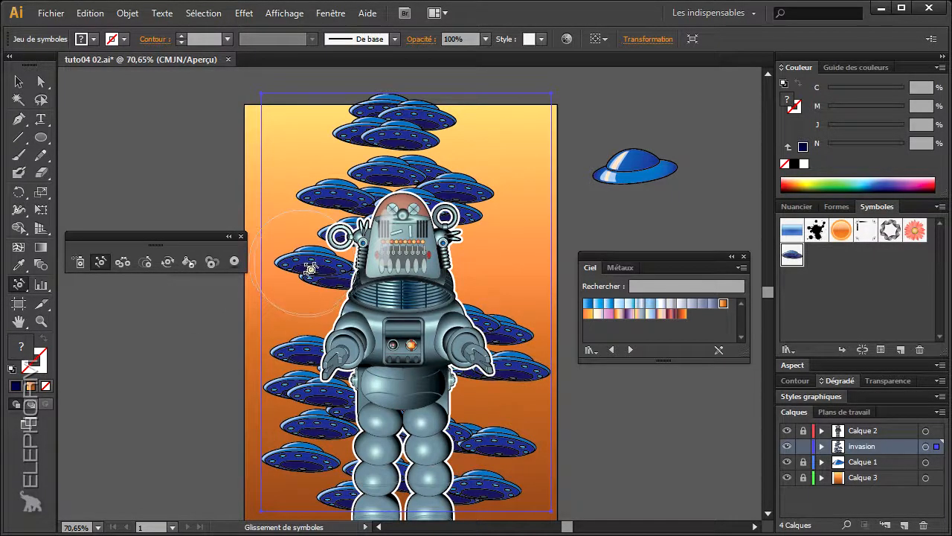
pyautogui.moveTo(315, 265)
pyautogui.mouseDown()
pyautogui.moveTo(286, 255)
pyautogui.moveTo(298, 255)
pyautogui.mouseUp()
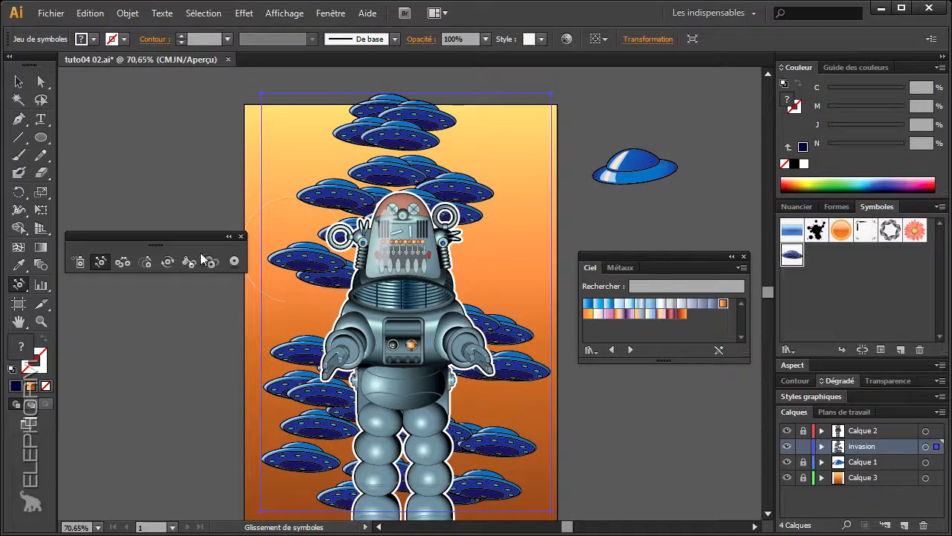
pyautogui.doubleClick(102, 262)
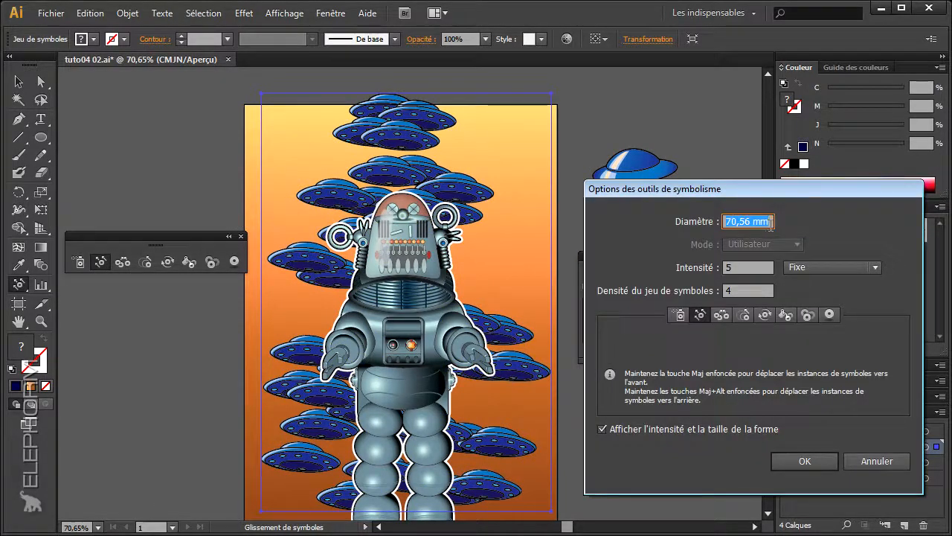
pyautogui.write('50')
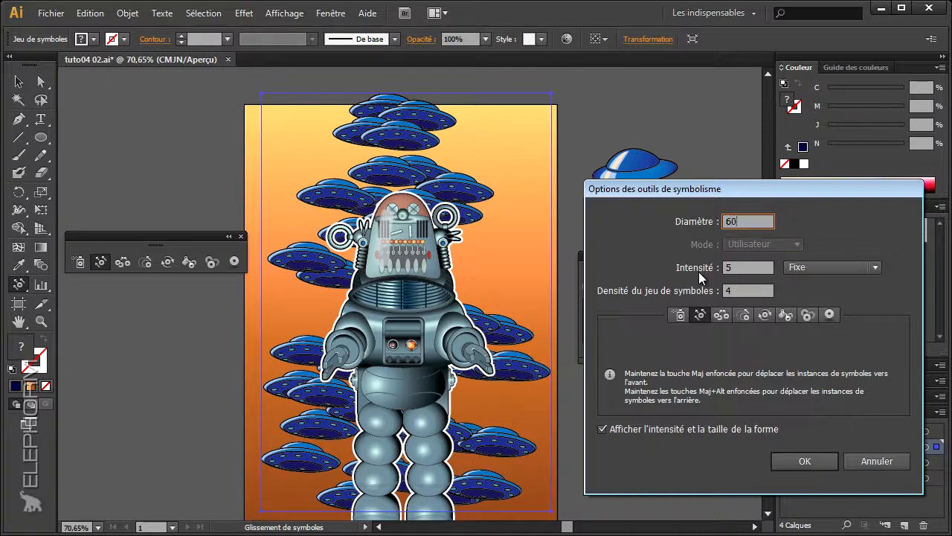
pyautogui.click(796, 460)
# Shift saucers above and on both sides of the robot with the Symbol Shifter to spread them unevenly.
pyautogui.moveTo(304, 261); pyautogui.dragTo(265, 244)
pyautogui.moveTo(503, 323); pyautogui.dragTo(514, 323)
pyautogui.moveTo(394, 132)
pyautogui.mouseDown()
pyautogui.moveTo(400, 137)
pyautogui.moveTo(388, 141)
pyautogui.moveTo(410, 132)
pyautogui.mouseUp()
pyautogui.moveTo(409, 123); pyautogui.dragTo(402, 145)
pyautogui.moveTo(328, 197); pyautogui.dragTo(378, 168)
pyautogui.moveTo(454, 215); pyautogui.dragTo(385, 161)
pyautogui.moveTo(494, 433)
pyautogui.mouseDown()
pyautogui.moveTo(534, 468)
pyautogui.moveTo(494, 466)
pyautogui.moveTo(507, 445)
pyautogui.mouseUp()
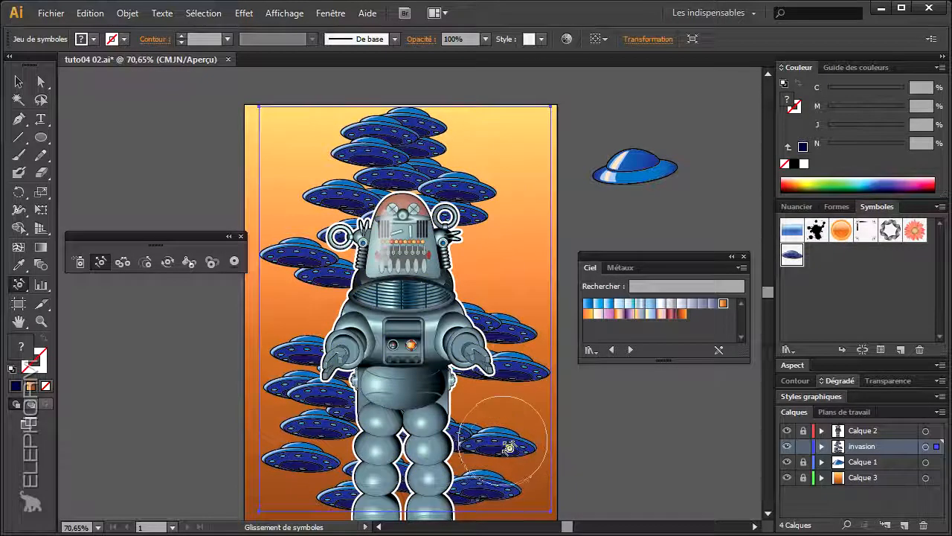
# Adjust the saucers' spacing with the Symbol Scruncher, and shrink the topmost group with the Symbol Sizer.
pyautogui.click(121, 262)
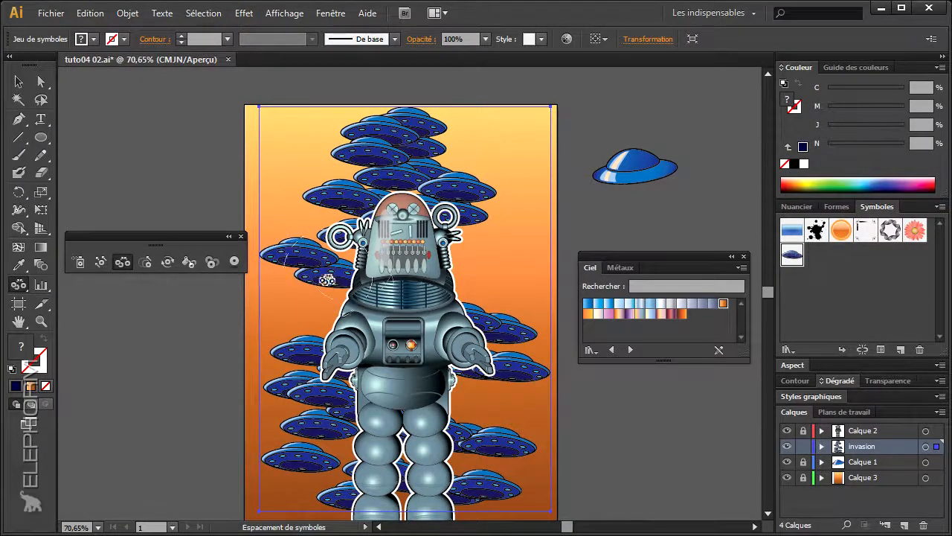
pyautogui.moveTo(487, 325); pyautogui.dragTo(495, 328)
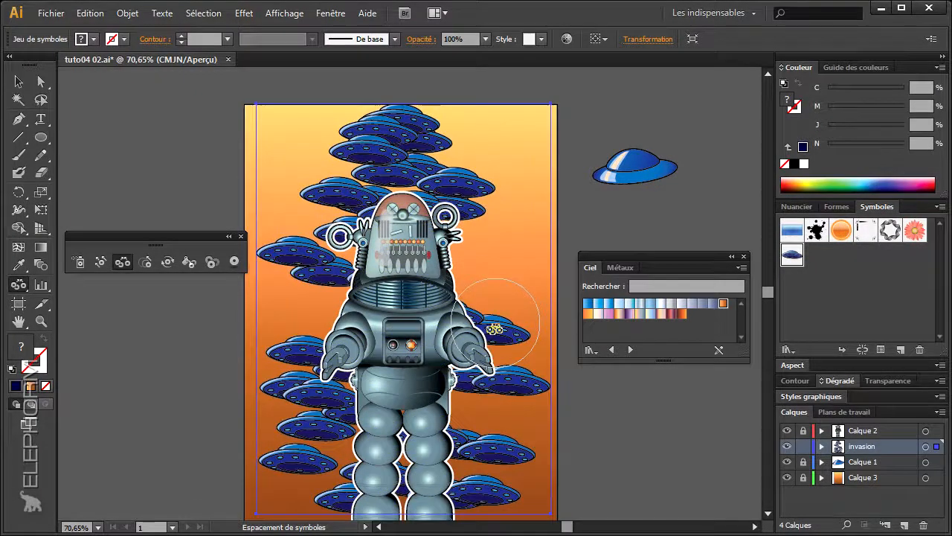
pyautogui.click(146, 263)
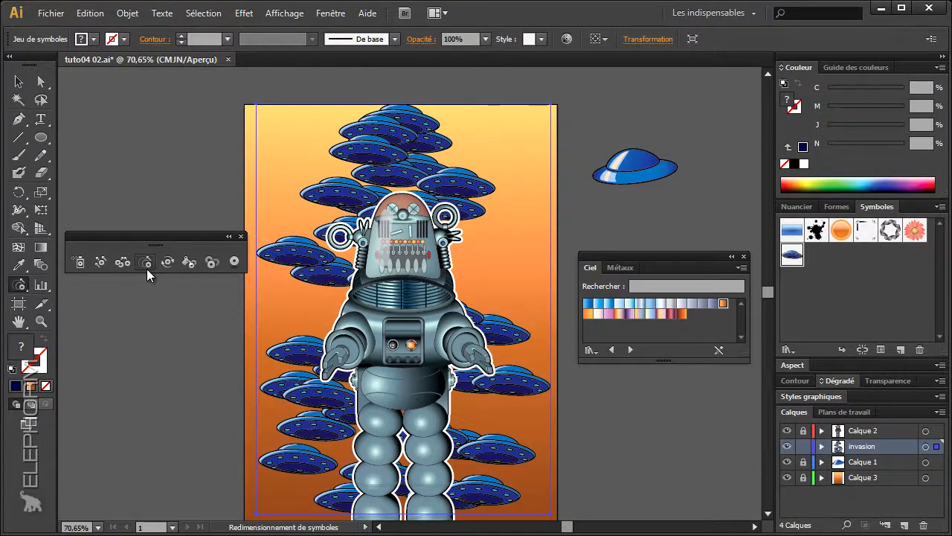
pyautogui.moveTo(398, 133)
pyautogui.mouseDown()
pyautogui.moveTo(384, 152)
pyautogui.moveTo(395, 157)
pyautogui.moveTo(397, 107)
pyautogui.moveTo(400, 118)
pyautogui.moveTo(368, 114)
pyautogui.moveTo(366, 134)
pyautogui.mouseUp()
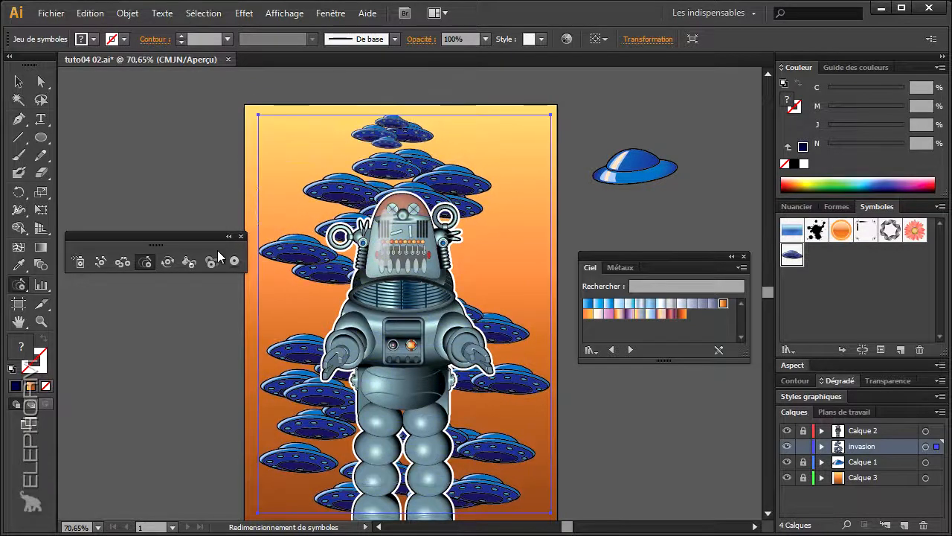
# Set the Symbol Sizer's intensity to 3 and its diameter to 40 mm.
pyautogui.doubleClick(146, 263)
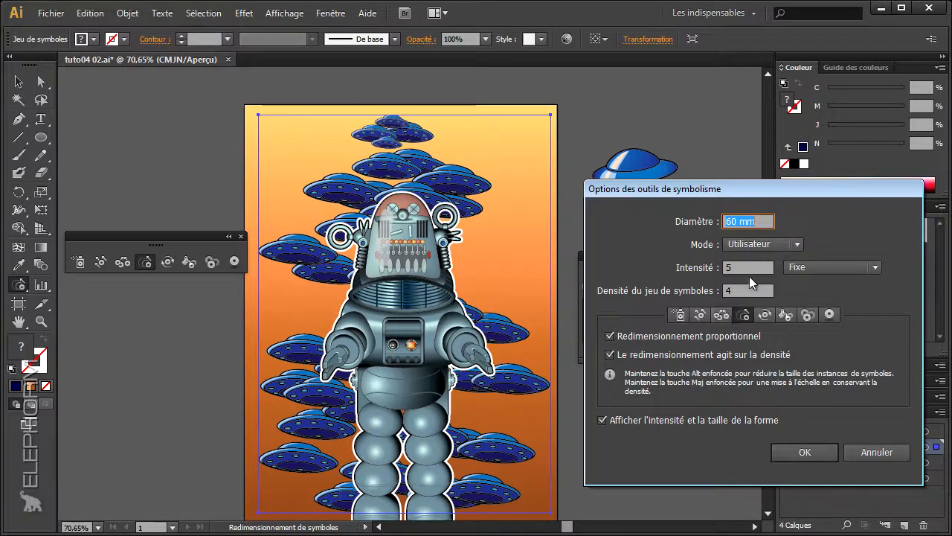
pyautogui.moveTo(734, 270); pyautogui.dragTo(722, 278)
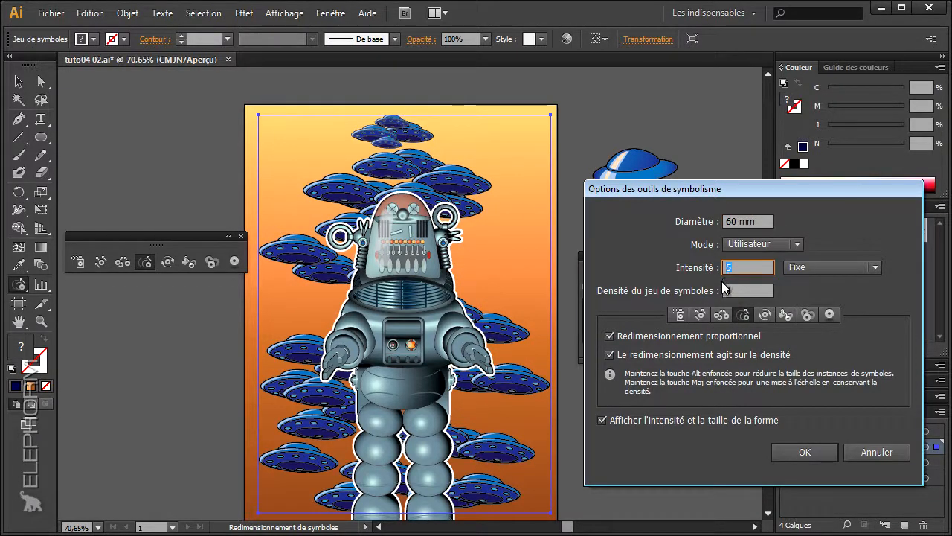
pyautogui.press('Return')
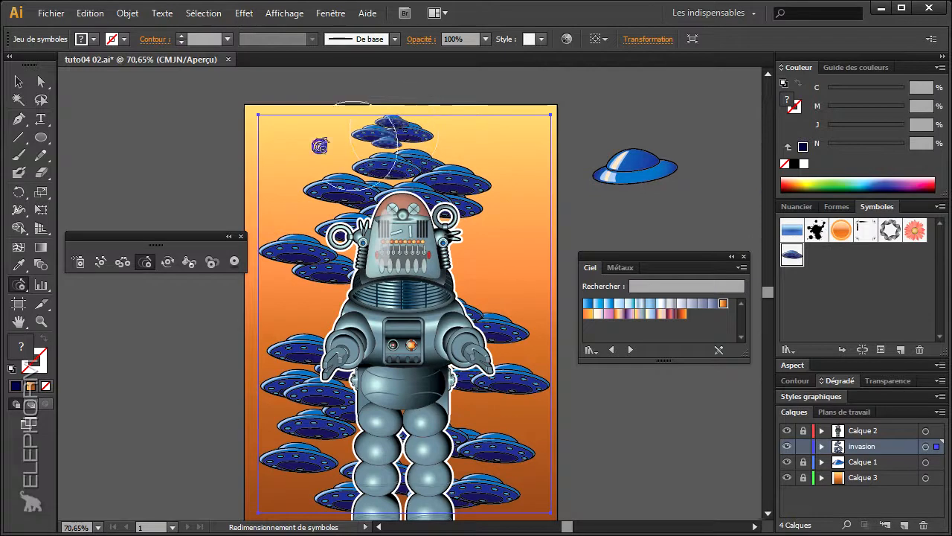
pyautogui.doubleClick(144, 263)
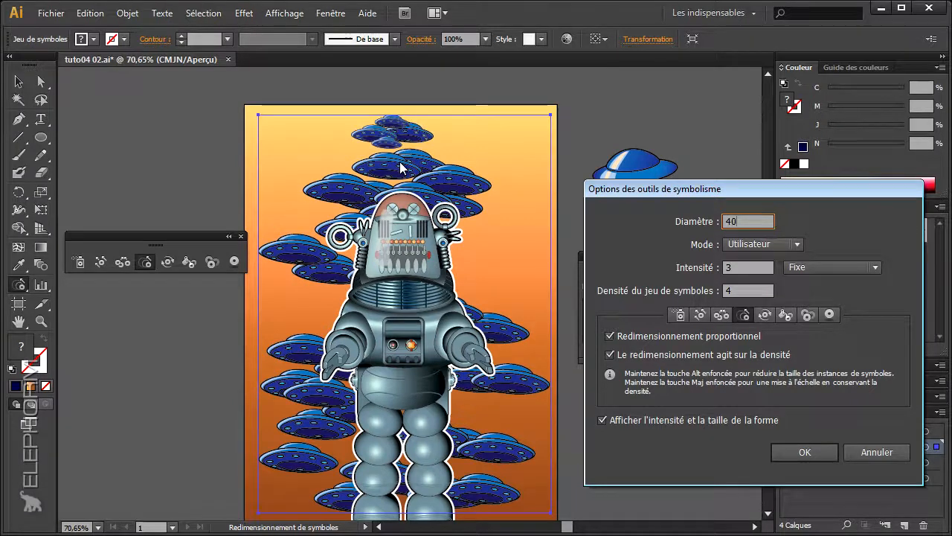
pyautogui.write('40')
pyautogui.press('Return')
# Shrink the saucers just above and around the top of the robot's head with the Symbol Sizer.
pyautogui.moveTo(411, 133)
pyautogui.mouseDown()
pyautogui.moveTo(402, 158)
pyautogui.moveTo(426, 167)
pyautogui.moveTo(396, 151)
pyautogui.mouseUp()
pyautogui.keyDown('alt'); pyautogui.click(366, 175); pyautogui.keyUp('alt')
pyautogui.keyDown('alt'); pyautogui.click(438, 181); pyautogui.keyUp('alt')
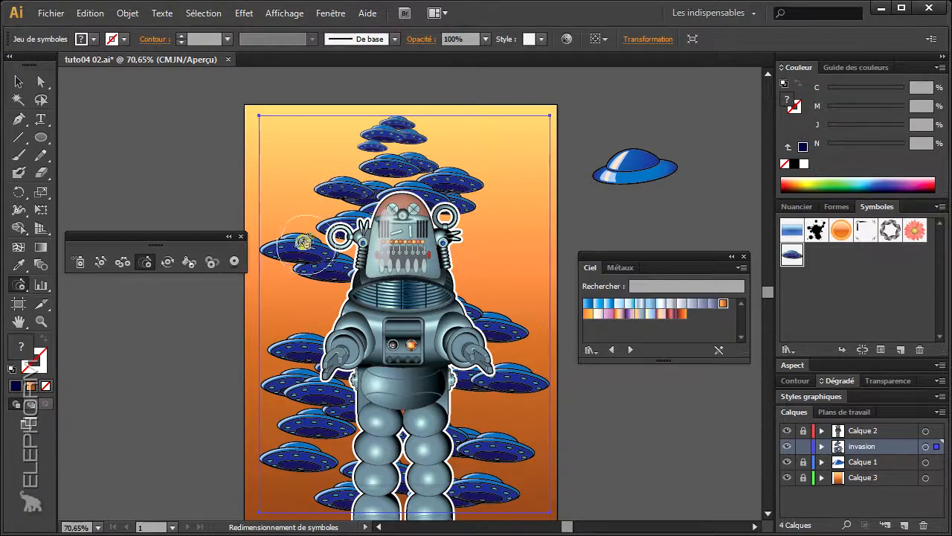
# Enlarge saucers on both sides of the robot, especially the lower ones, and check the symbol set in outline mode.
pyautogui.moveTo(304, 238); pyautogui.dragTo(321, 272)
pyautogui.moveTo(465, 316)
pyautogui.mouseDown()
pyautogui.moveTo(491, 356)
pyautogui.moveTo(495, 334)
pyautogui.moveTo(483, 436)
pyautogui.moveTo(438, 437)
pyautogui.moveTo(458, 441)
pyautogui.moveTo(481, 473)
pyautogui.mouseUp()
pyautogui.moveTo(298, 465)
pyautogui.mouseDown()
pyautogui.moveTo(325, 410)
pyautogui.moveTo(462, 381)
pyautogui.moveTo(495, 333)
pyautogui.moveTo(402, 342)
pyautogui.mouseUp()
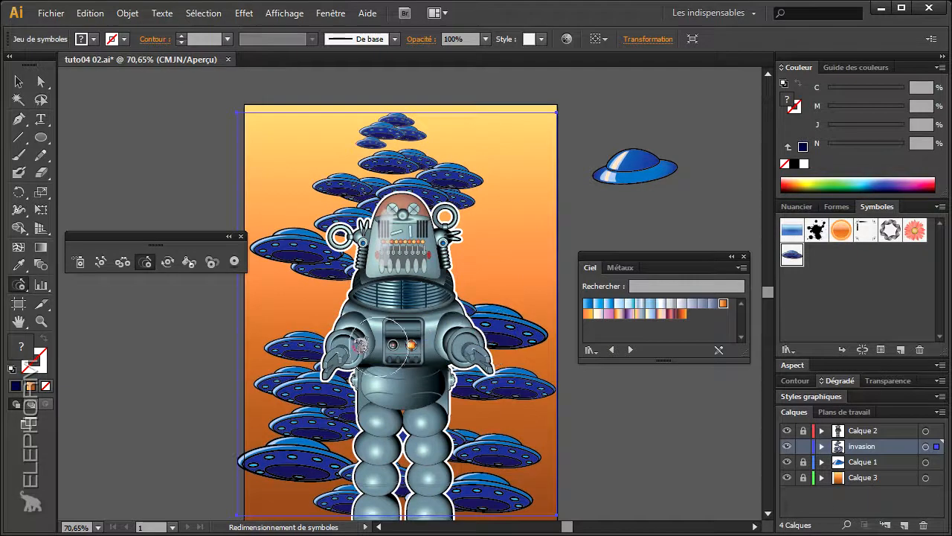
pyautogui.moveTo(307, 344)
pyautogui.mouseDown()
pyautogui.moveTo(290, 381)
pyautogui.moveTo(294, 374)
pyautogui.mouseUp()
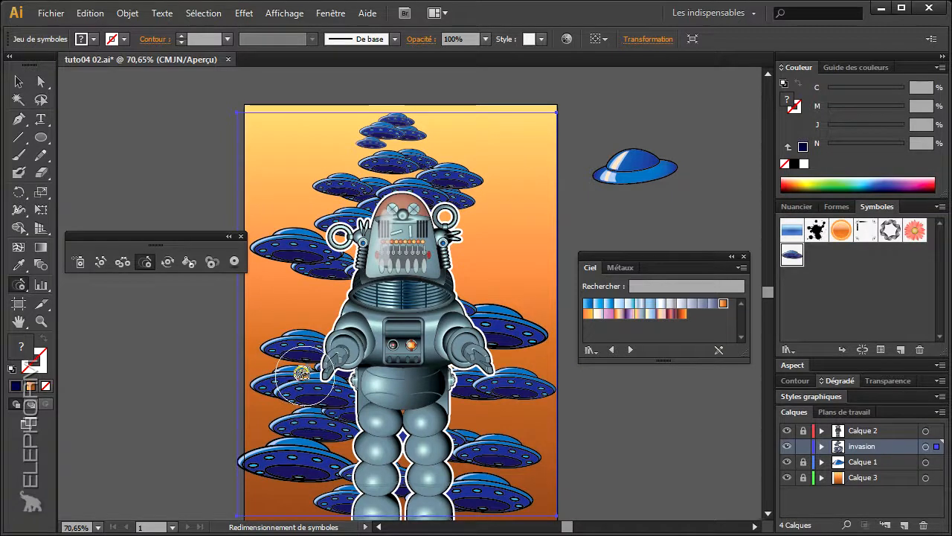
pyautogui.hotkey('ctrl', 'y')
pyautogui.hotkey('ctrl', 'y')
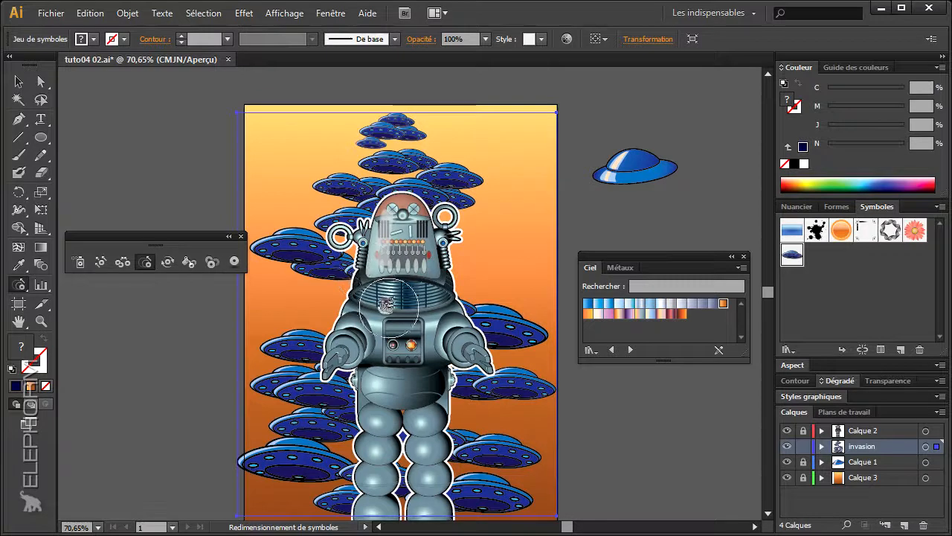
# Tilt the saucers around the robot slightly in varying directions with the Symbol Spinner.
pyautogui.click(168, 262)
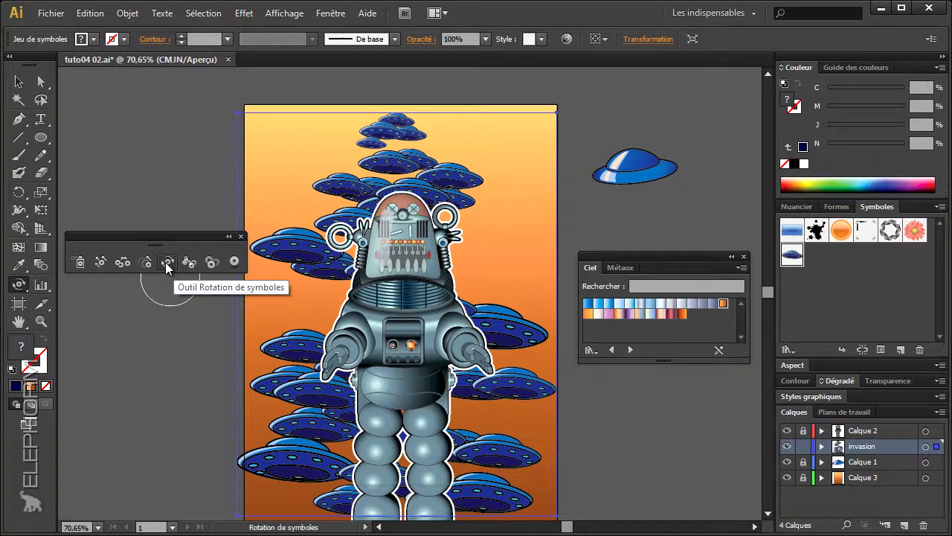
pyautogui.hotkey('ctrl', 'h')
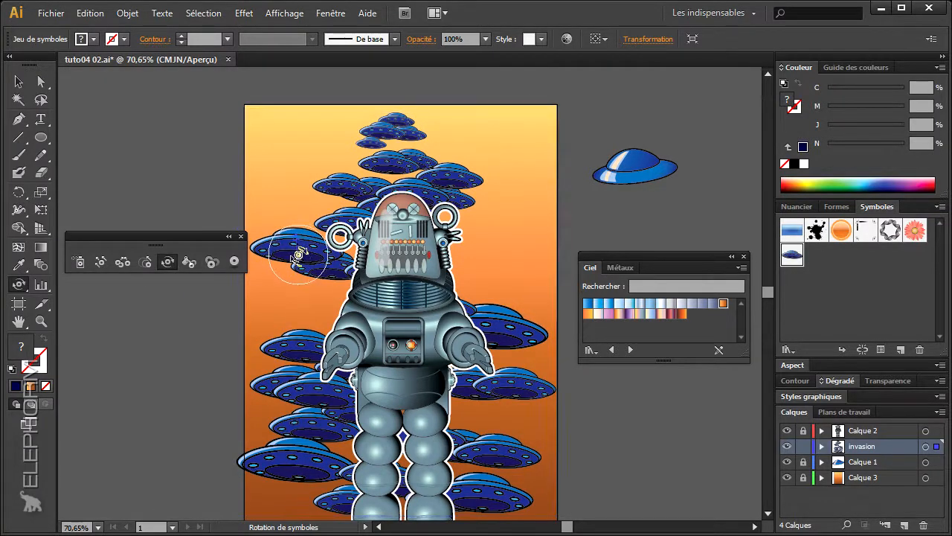
pyautogui.moveTo(296, 247)
pyautogui.mouseDown()
pyautogui.moveTo(308, 258)
pyautogui.moveTo(296, 246)
pyautogui.mouseUp()
pyautogui.moveTo(503, 314); pyautogui.dragTo(494, 308)
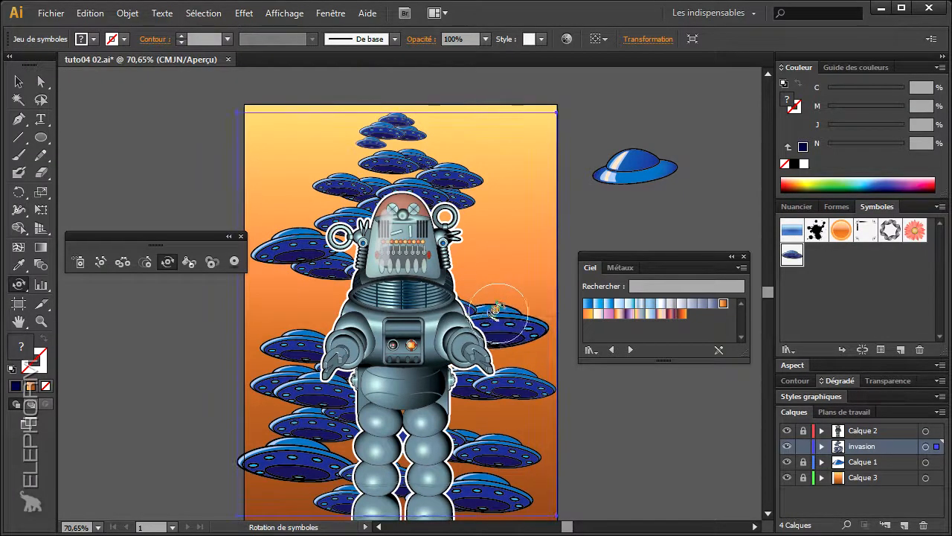
pyautogui.moveTo(452, 175); pyautogui.dragTo(392, 177)
pyautogui.moveTo(302, 395); pyautogui.dragTo(312, 389)
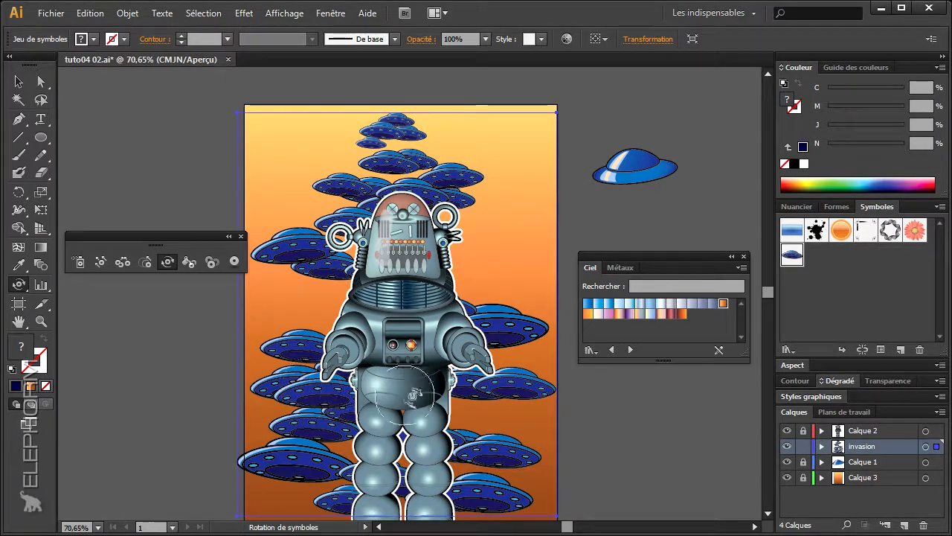
pyautogui.moveTo(514, 389); pyautogui.dragTo(514, 381)
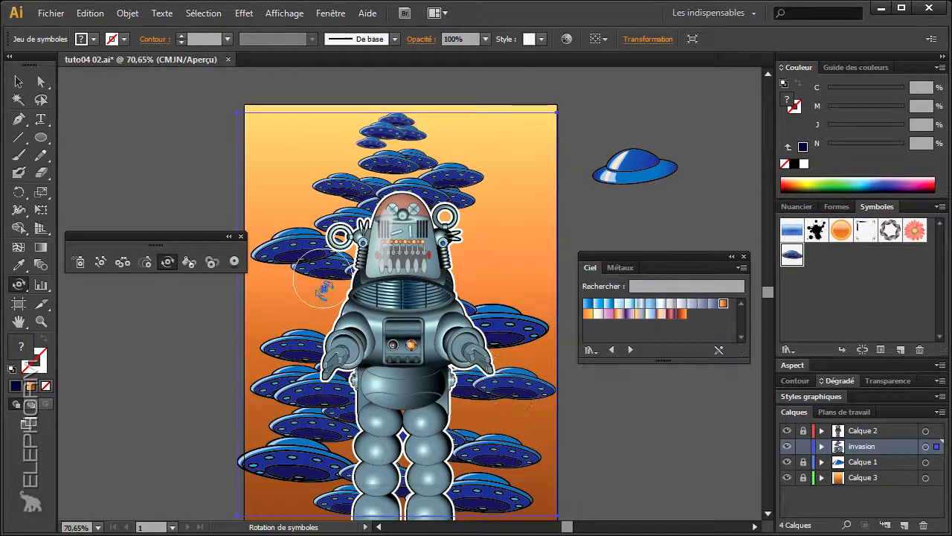
pyautogui.moveTo(296, 340); pyautogui.dragTo(296, 342)
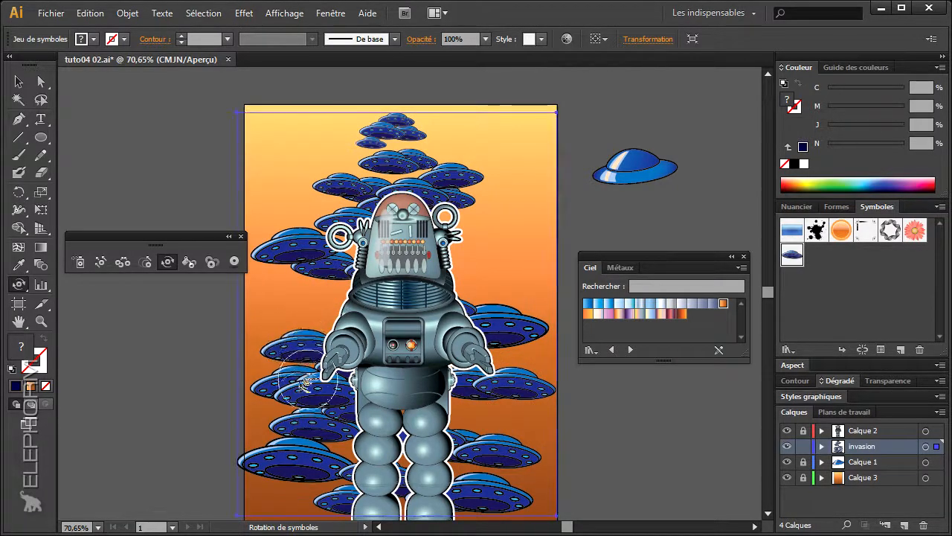
pyautogui.moveTo(298, 444); pyautogui.dragTo(295, 441)
pyautogui.moveTo(495, 451); pyautogui.dragTo(487, 483)
pyautogui.moveTo(349, 491); pyautogui.dragTo(351, 489)
pyautogui.moveTo(456, 171); pyautogui.dragTo(459, 173)
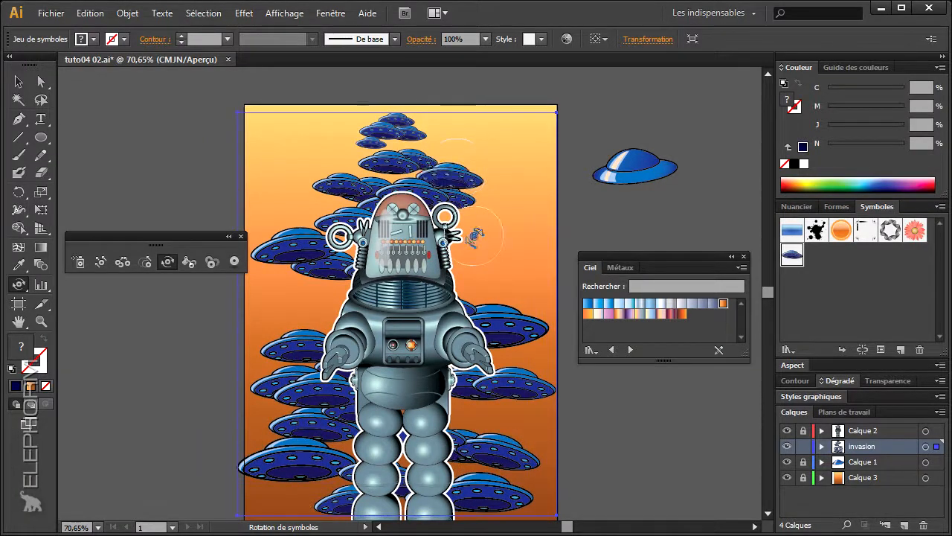
# Stain the large saucer beside the robot's head with the Symbol Stainer in dark blue C 100, M 95, J 5, undoing any excess staining.
pyautogui.click(189, 265)
pyautogui.click(798, 208)
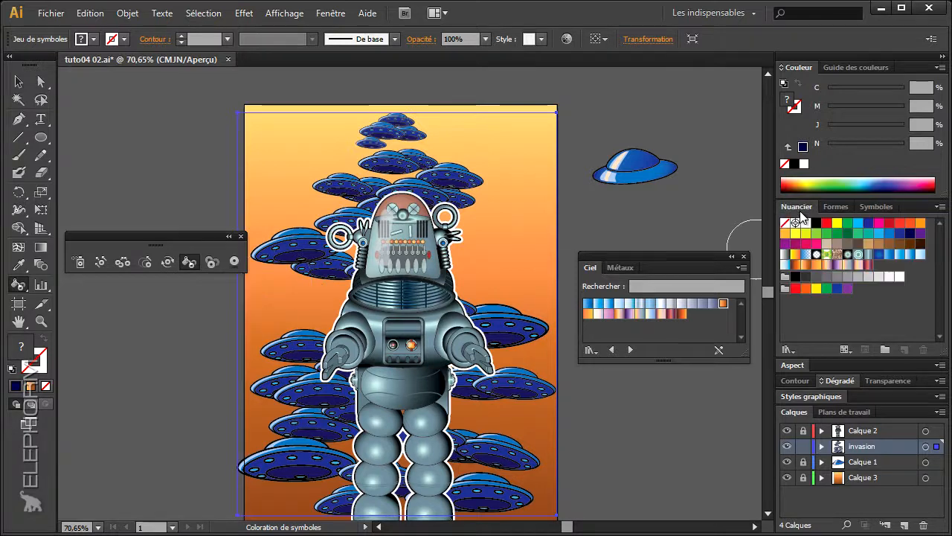
pyautogui.click(900, 234)
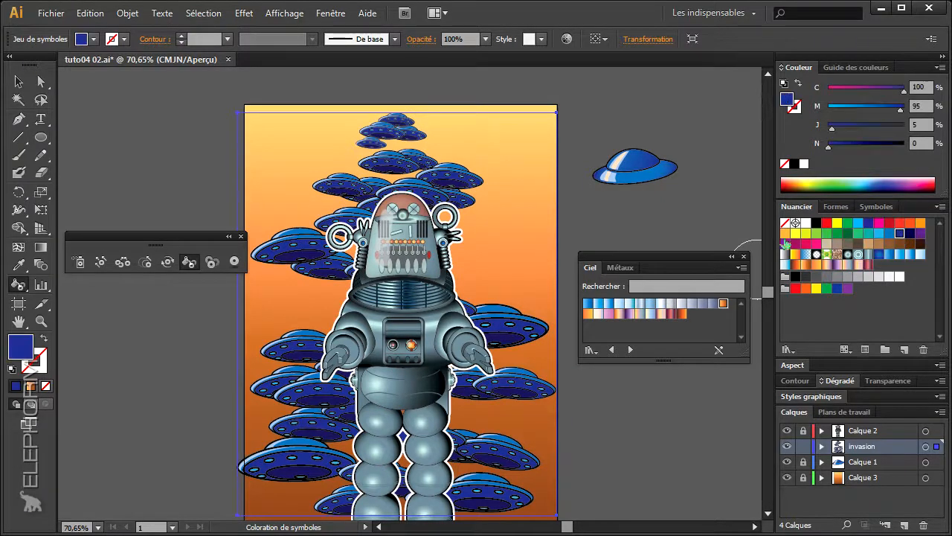
pyautogui.click(295, 247)
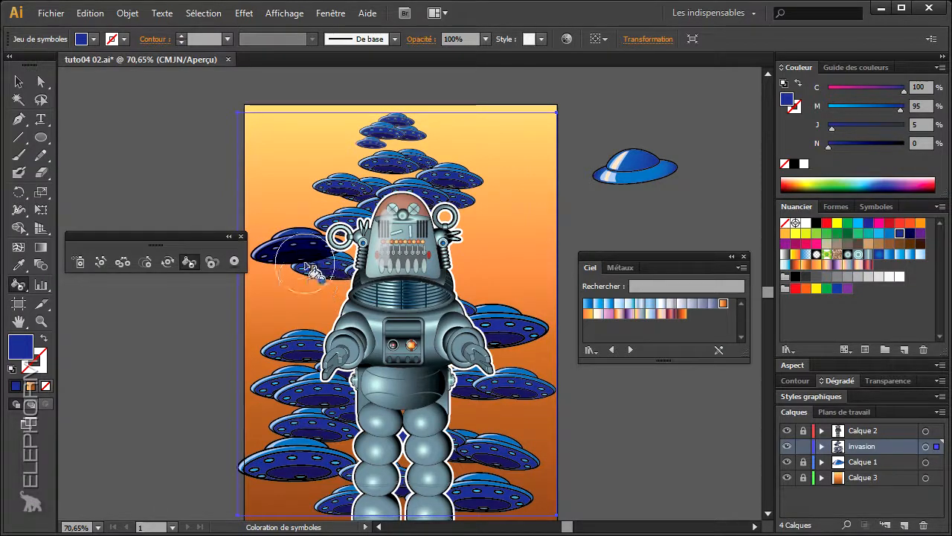
pyautogui.hotkey('ctrl', 'z')
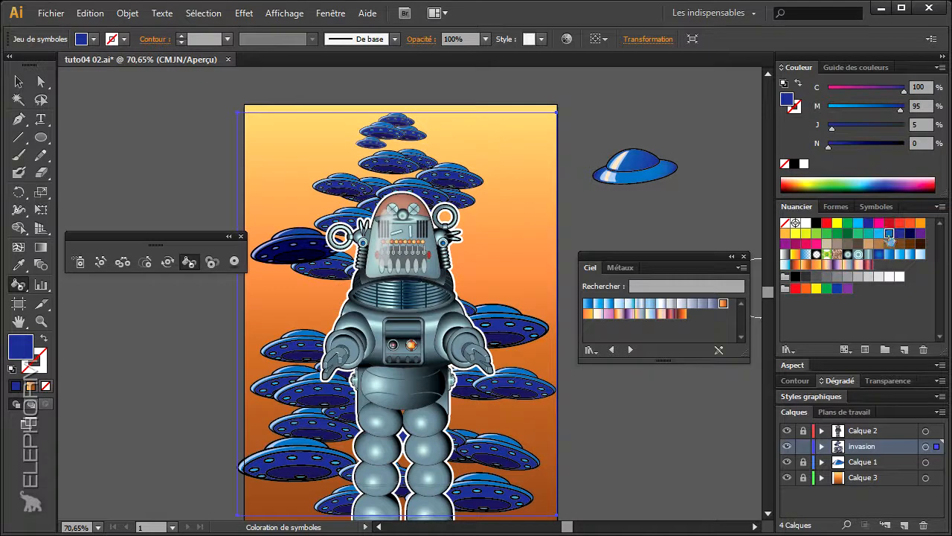
# Stain several saucers on both sides of the robot with the blue swatch C 85, M 50, J 0, N 0.
pyautogui.click(889, 233)
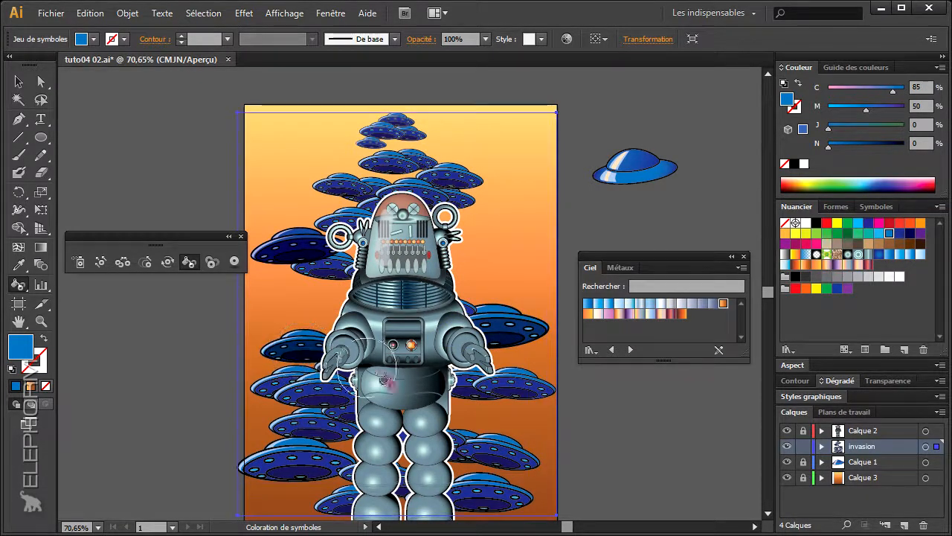
pyautogui.click(515, 378)
pyautogui.click(515, 378)
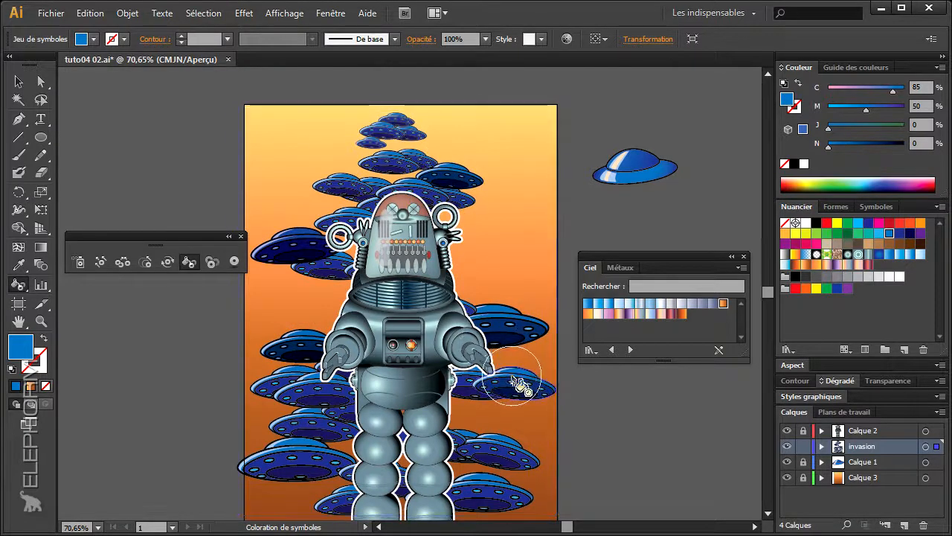
pyautogui.click(307, 422)
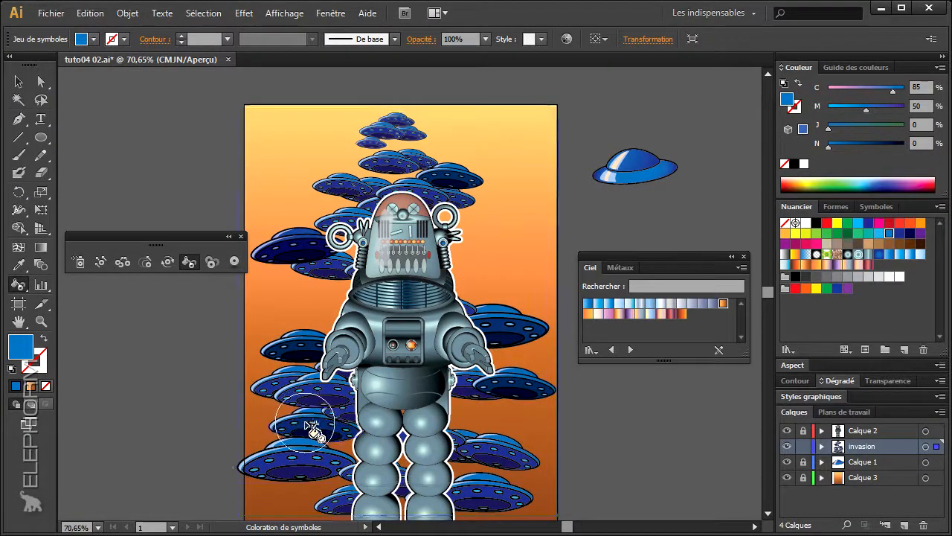
pyautogui.click(498, 453)
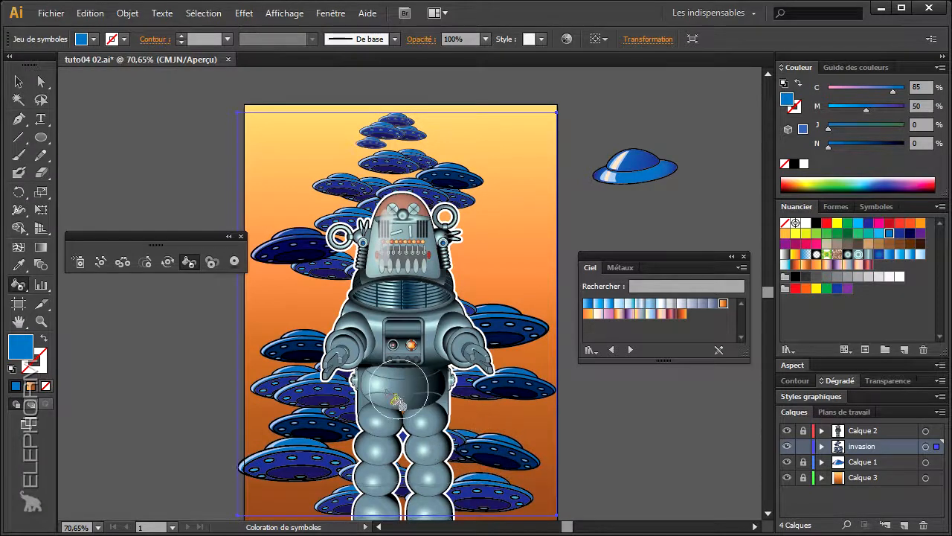
pyautogui.click(311, 390)
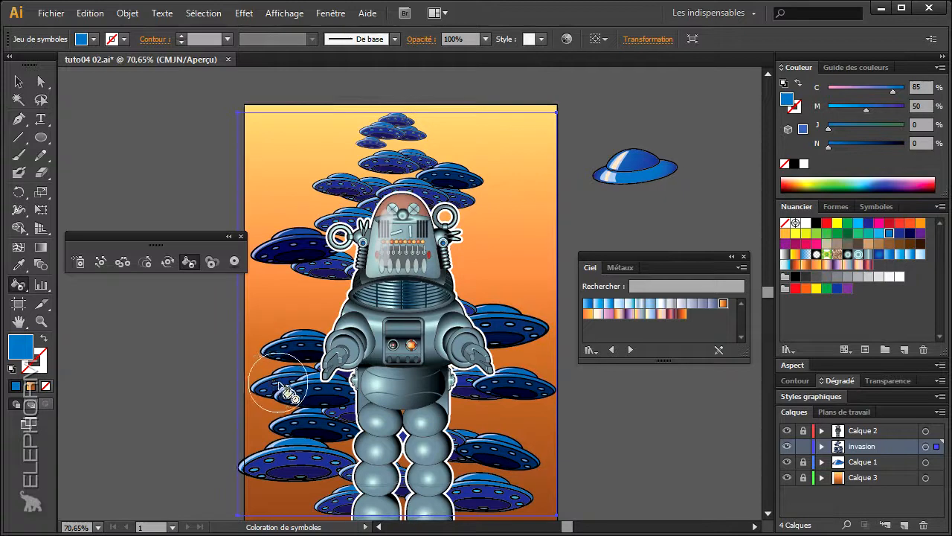
# Stain the lower saucers beside the robot's hips and legs with blue C 85, M 50, J 0, N 0.
pyautogui.click(280, 382)
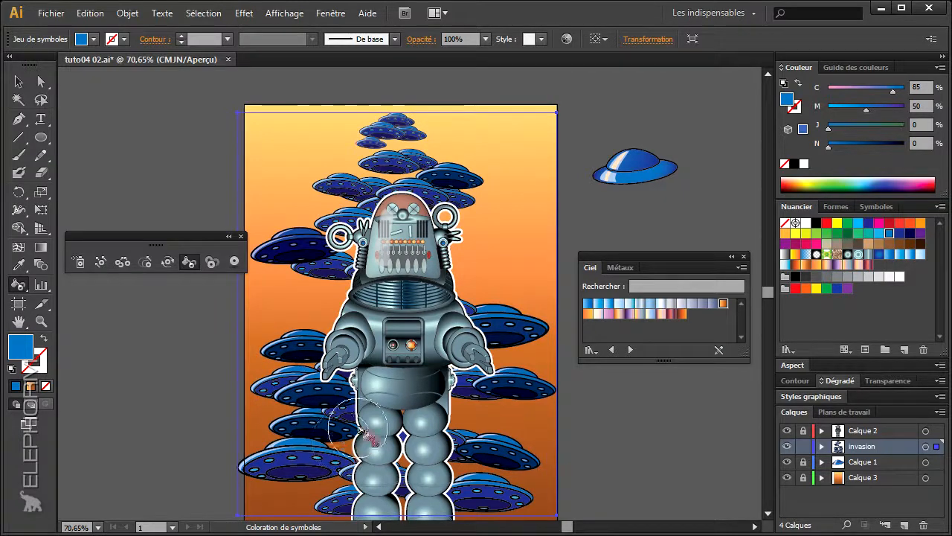
pyautogui.moveTo(358, 404); pyautogui.dragTo(357, 368)
pyautogui.click(483, 455)
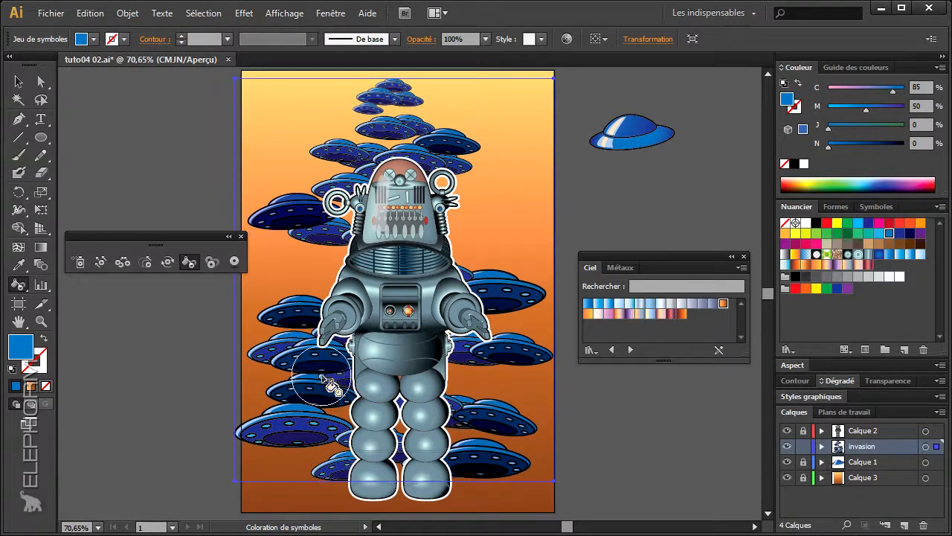
# Make the small distant saucers above the robot's head partly transparent with the Symbol Screener.
pyautogui.click(212, 263)
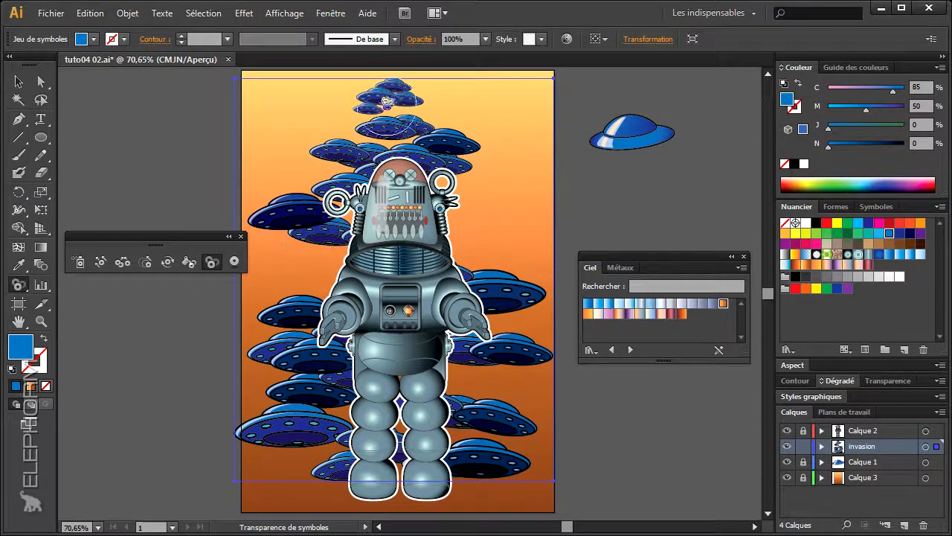
pyautogui.moveTo(392, 101); pyautogui.dragTo(390, 110)
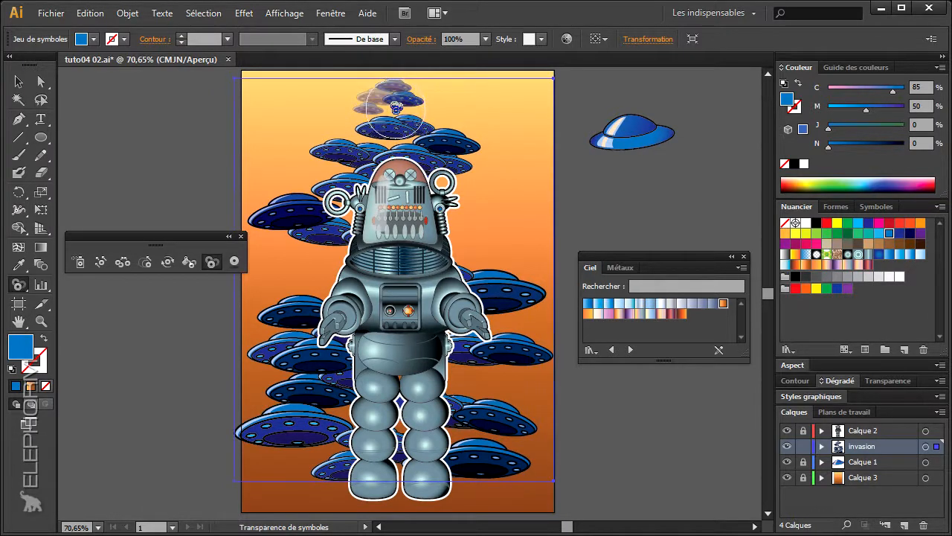
pyautogui.moveTo(404, 103); pyautogui.dragTo(381, 106)
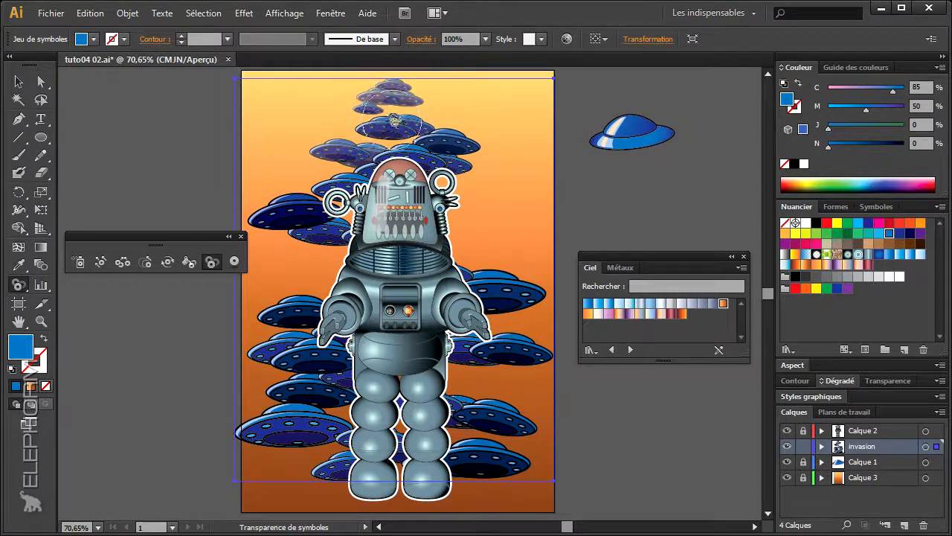
# Activate the Symbol Styler and display the graphic styles in a separate floating panel.
pyautogui.moveTo(192, 237)
pyautogui.mouseDown()
pyautogui.moveTo(158, 190)
pyautogui.moveTo(181, 181)
pyautogui.mouseUp()
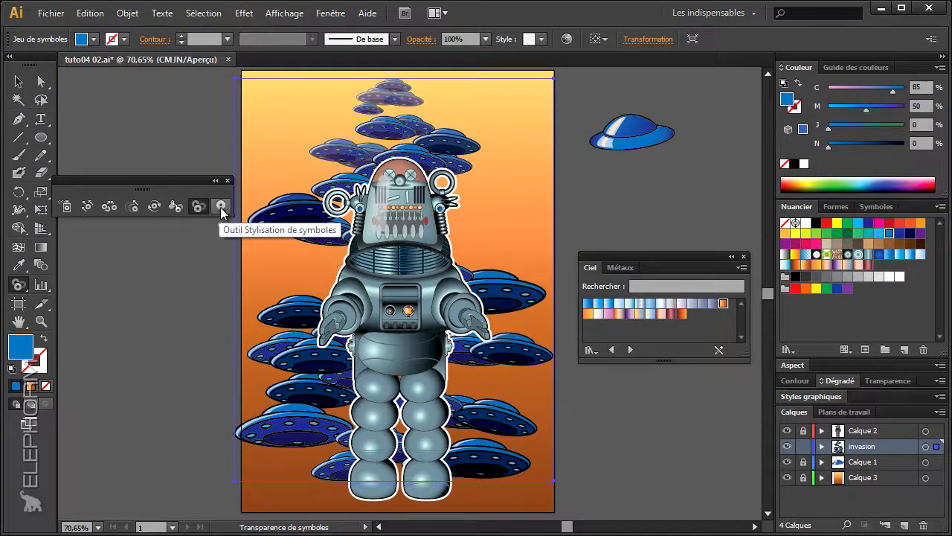
pyautogui.click(221, 207)
pyautogui.click(298, 228)
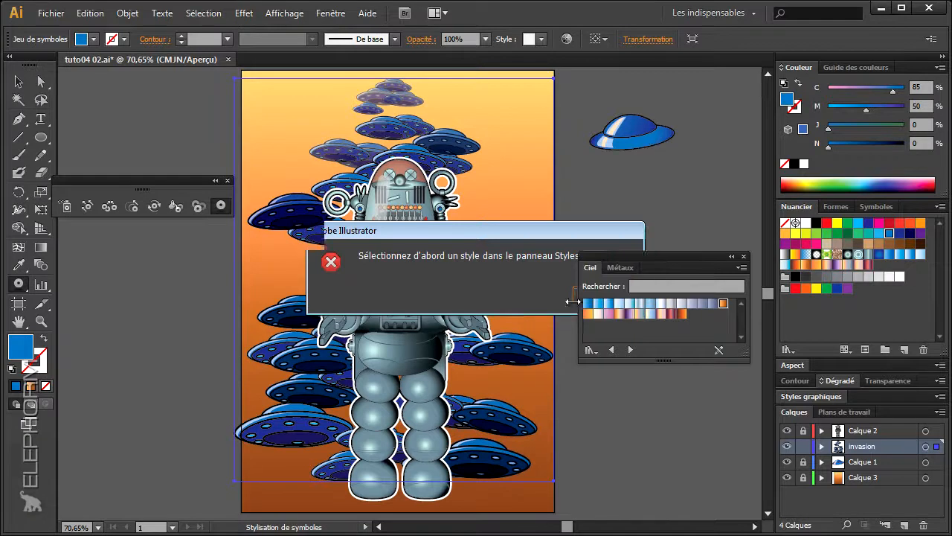
pyautogui.click(587, 295)
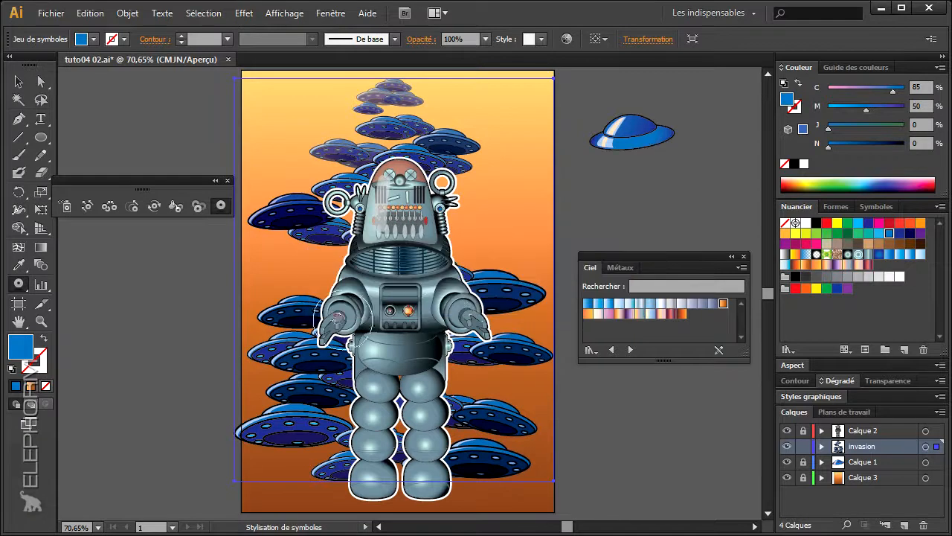
pyautogui.click(804, 400)
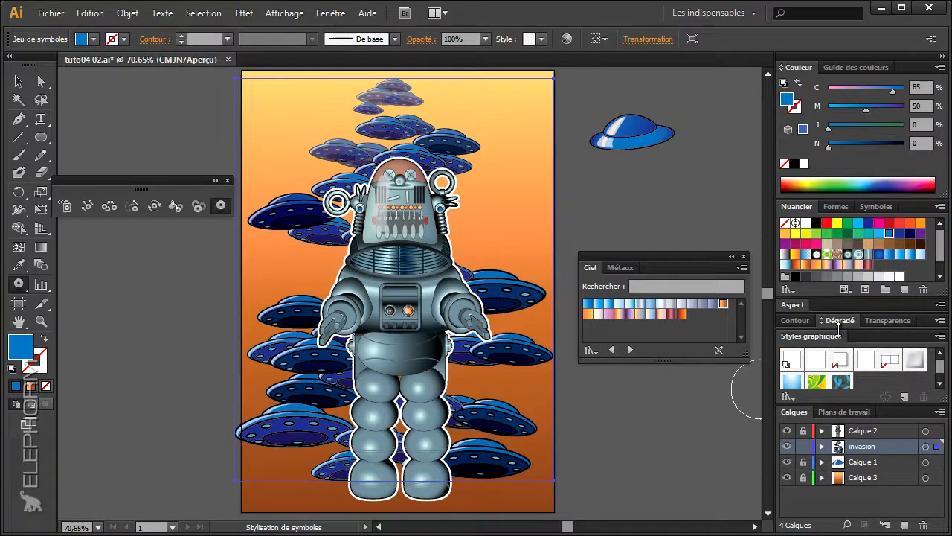
pyautogui.moveTo(813, 340); pyautogui.dragTo(615, 376)
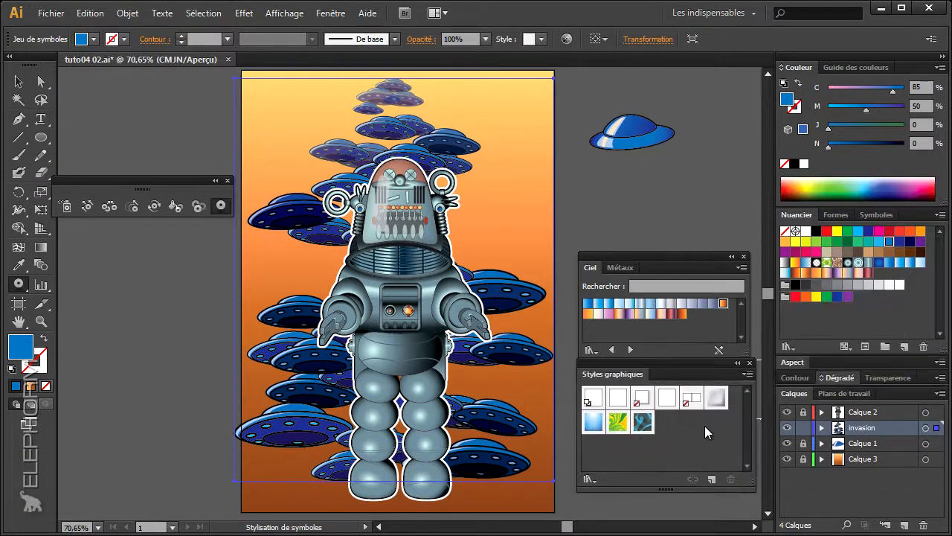
# Load the Effets de néon graphic style library, enlarge its display and choose the Néon jaune - Fin style.
pyautogui.click(747, 373)
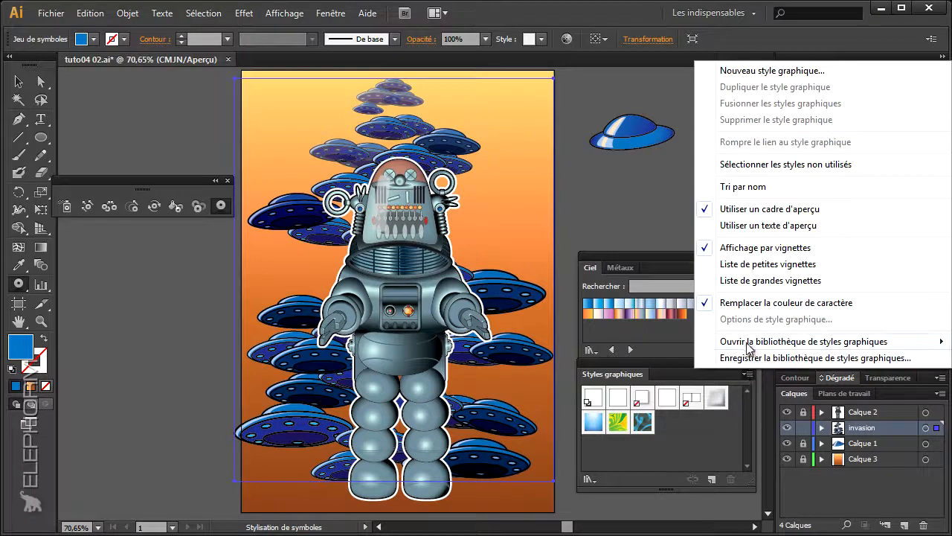
pyautogui.moveTo(748, 346)
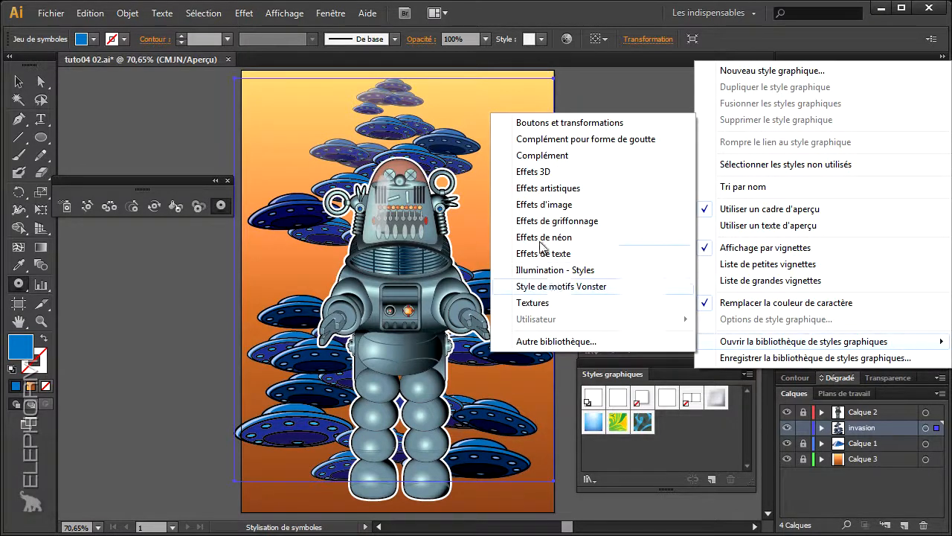
pyautogui.click(544, 237)
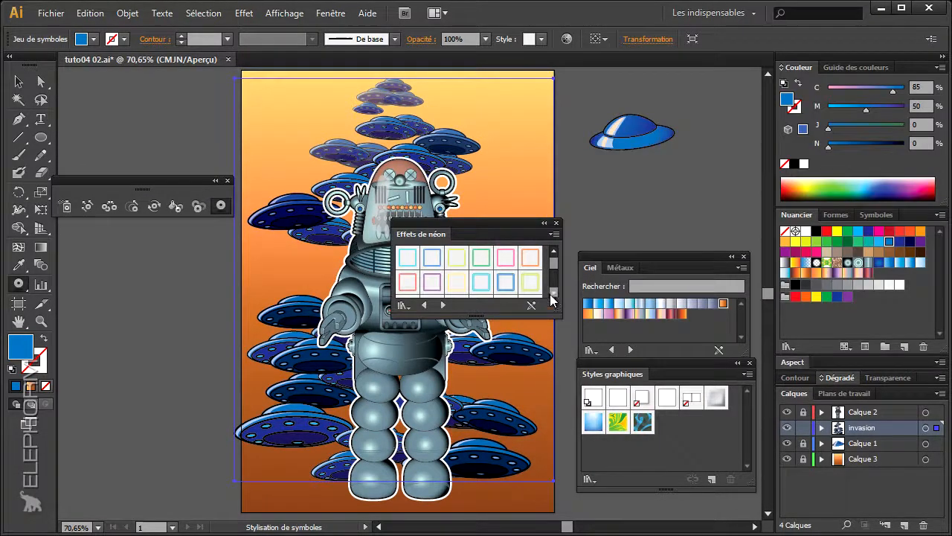
pyautogui.moveTo(551, 306); pyautogui.dragTo(601, 364)
pyautogui.moveTo(521, 224); pyautogui.dragTo(726, 208)
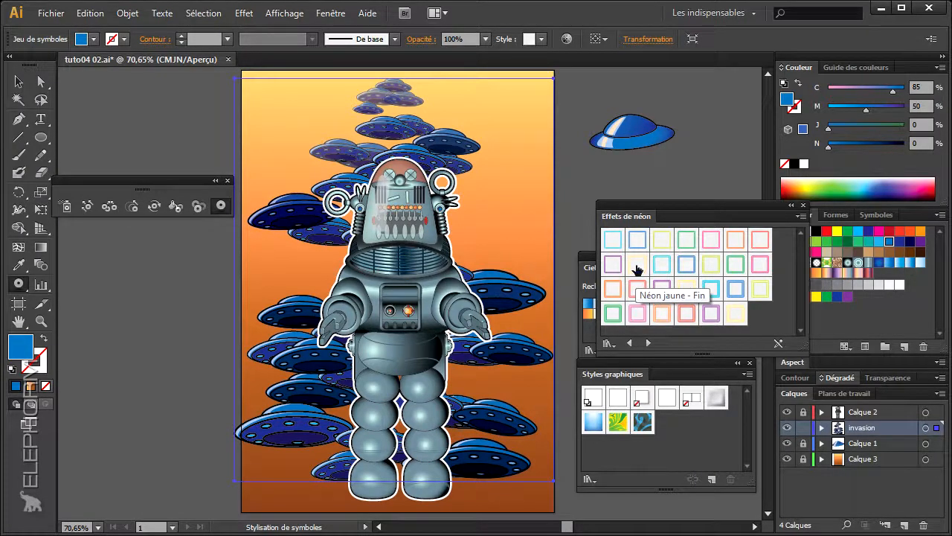
pyautogui.click(637, 268)
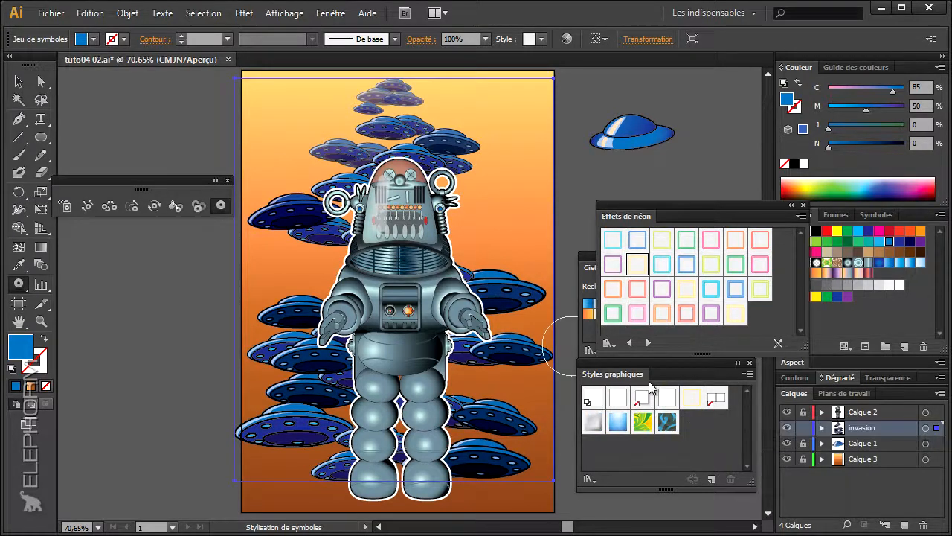
# Style several saucers on both sides of the robot with the yellow neon outline, weakening it on the saucer beside the head.
pyautogui.click(293, 218)
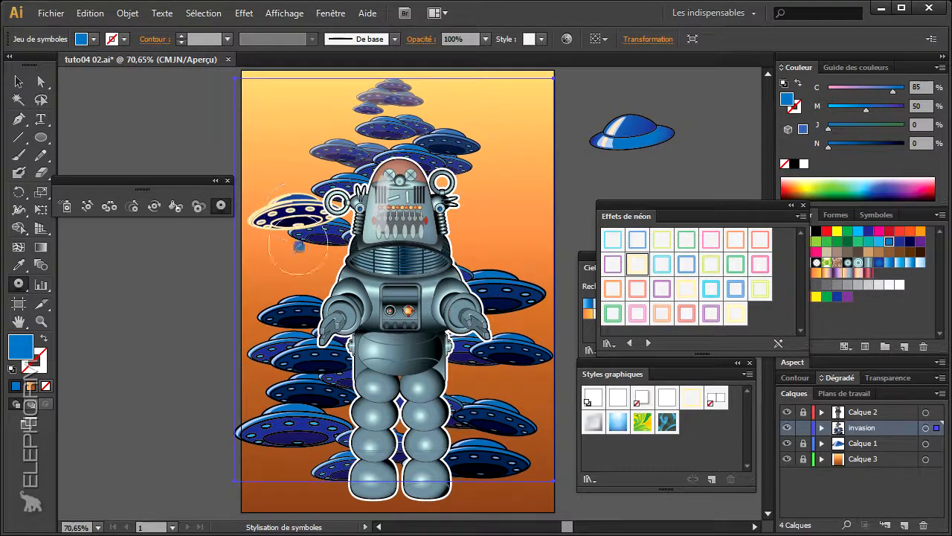
pyautogui.click(493, 305)
pyautogui.click(505, 347)
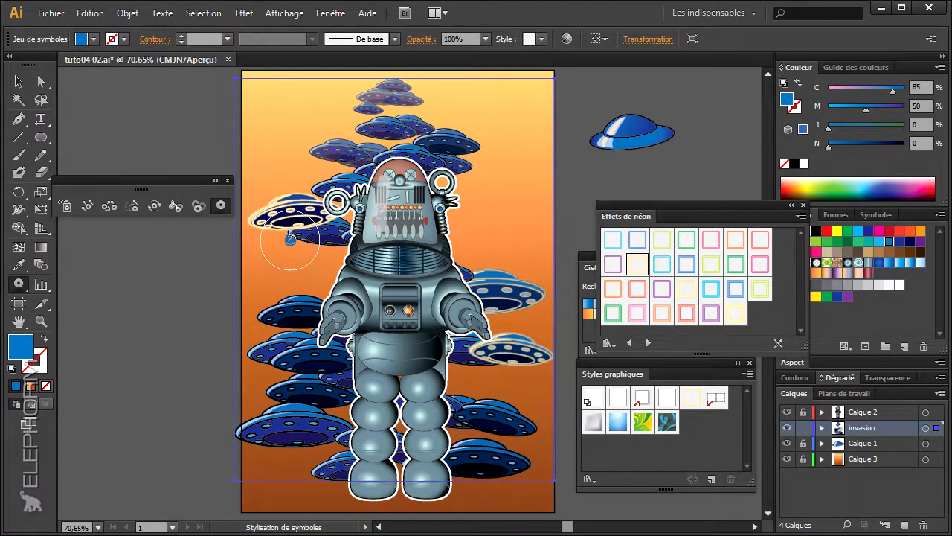
pyautogui.keyDown('alt'); pyautogui.click(294, 218); pyautogui.keyUp('alt')
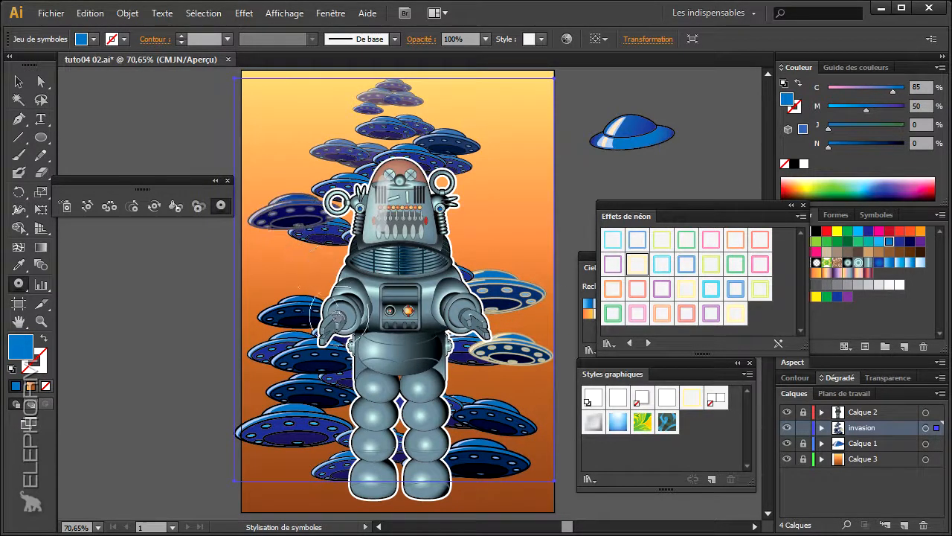
pyautogui.click(298, 311)
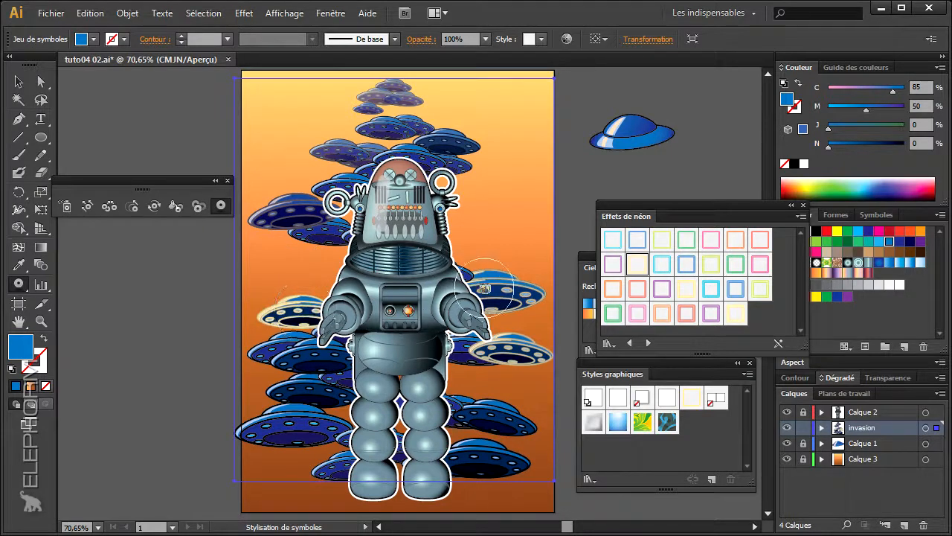
pyautogui.click(485, 415)
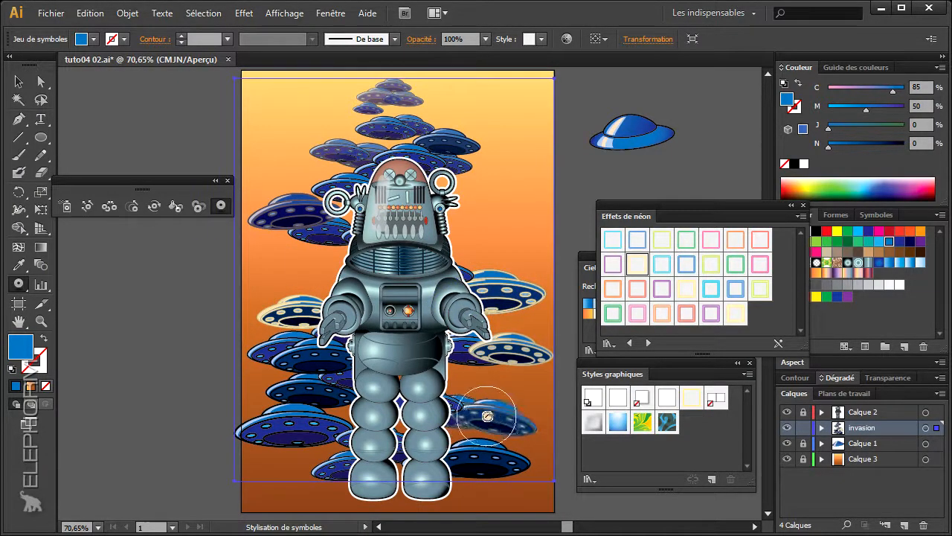
pyautogui.click(494, 416)
pyautogui.click(308, 360)
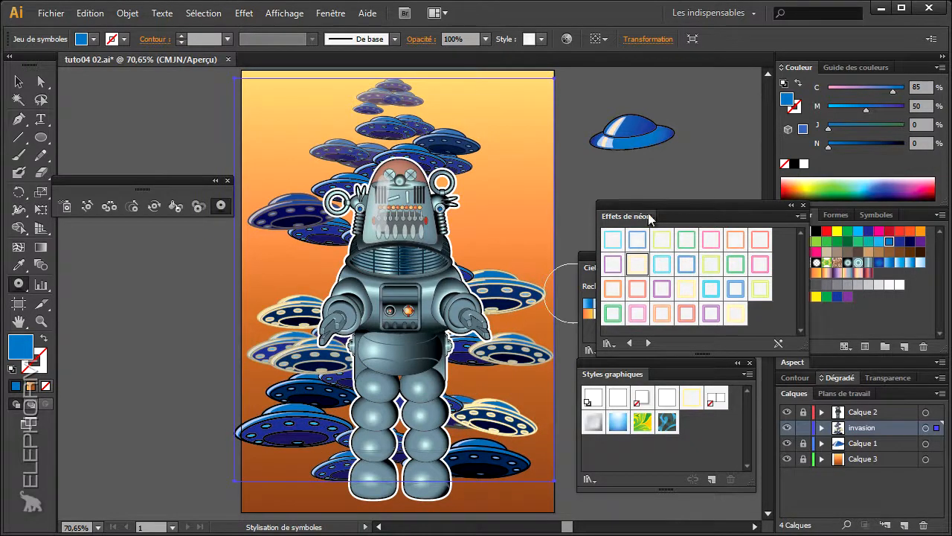
# Unlock Calque 1, move its single saucer onto the sky beside the robot's head and scale it down.
pyautogui.click(19, 84)
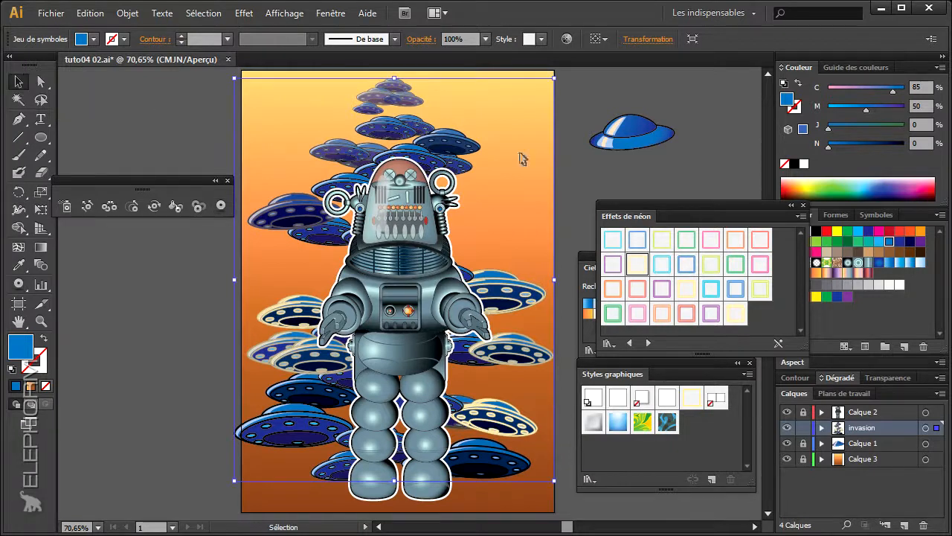
pyautogui.click(631, 140)
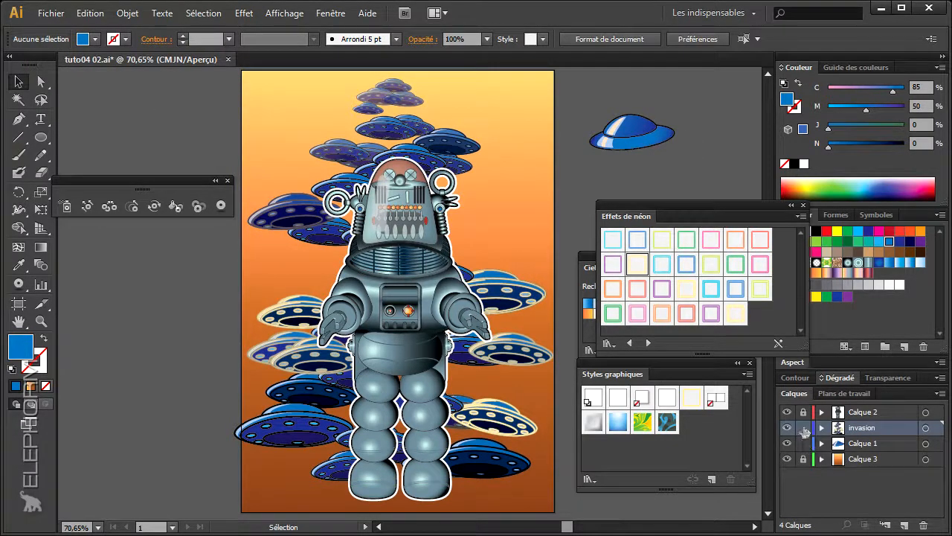
pyautogui.click(631, 137)
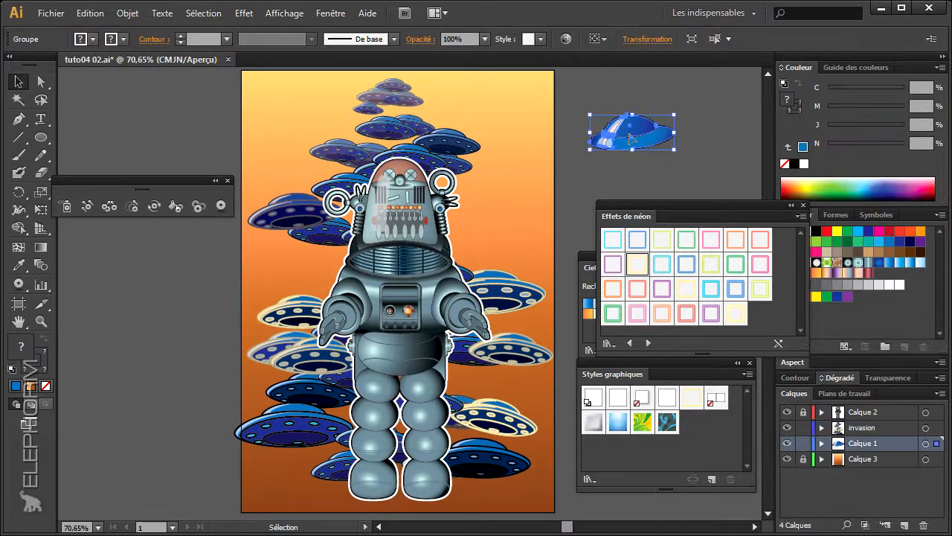
pyautogui.moveTo(630, 137); pyautogui.dragTo(492, 201)
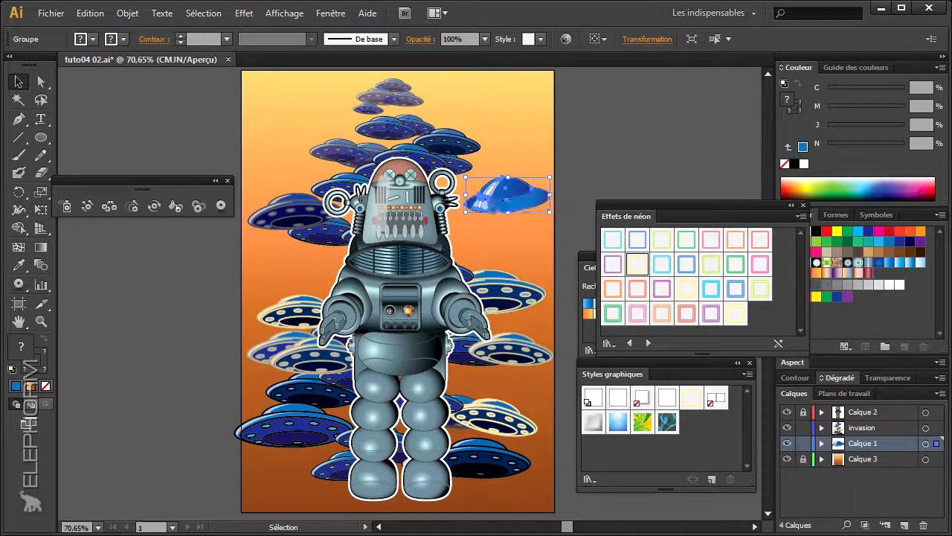
pyautogui.moveTo(550, 177)
pyautogui.mouseDown()
pyautogui.moveTo(529, 182)
pyautogui.moveTo(541, 181)
pyautogui.mouseUp()
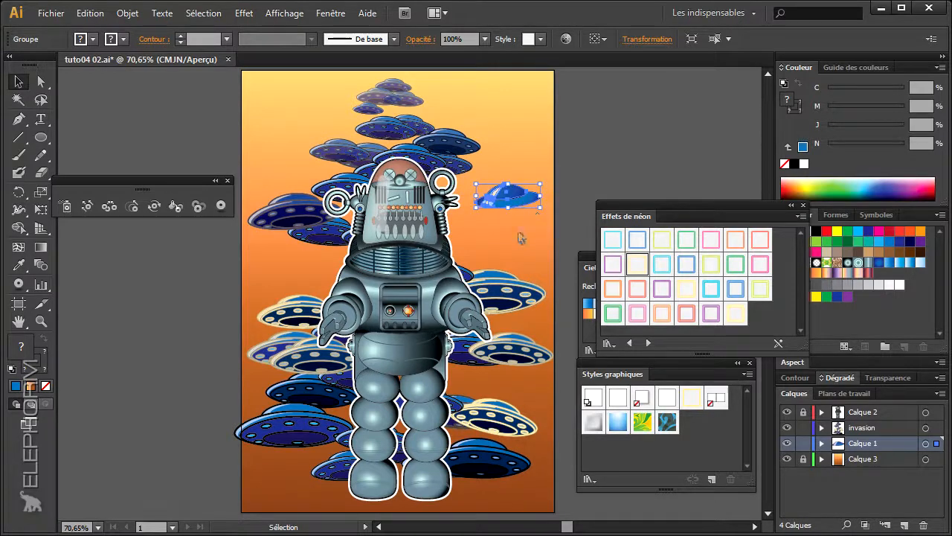
pyautogui.click(521, 239)
# Duplicate the single saucer into the empty upper-left area of the poster's sky.
pyautogui.click(512, 209)
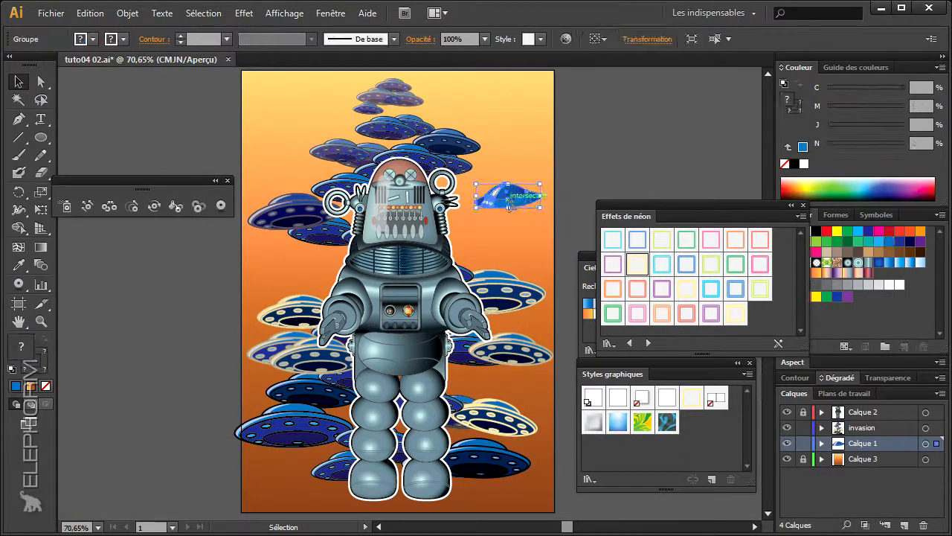
pyautogui.moveTo(516, 216); pyautogui.dragTo(253, 105)
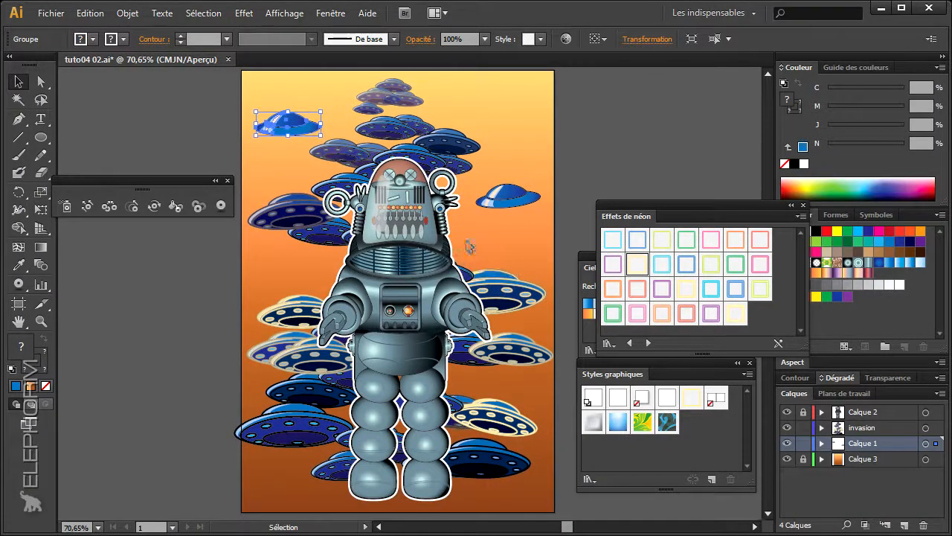
pyautogui.click(479, 250)
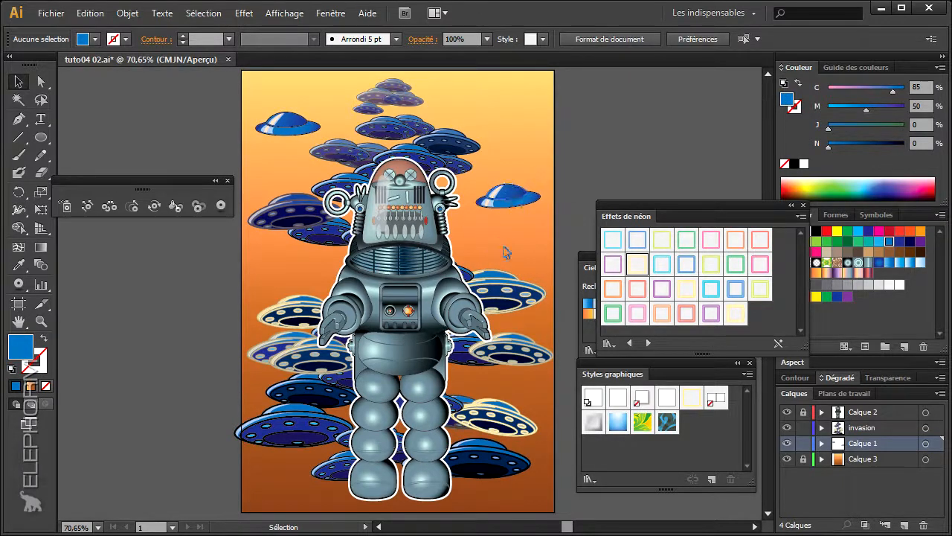
# Apply the Néon jaune - Fin style to both single saucers and dock the neon style library.
pyautogui.click(298, 125)
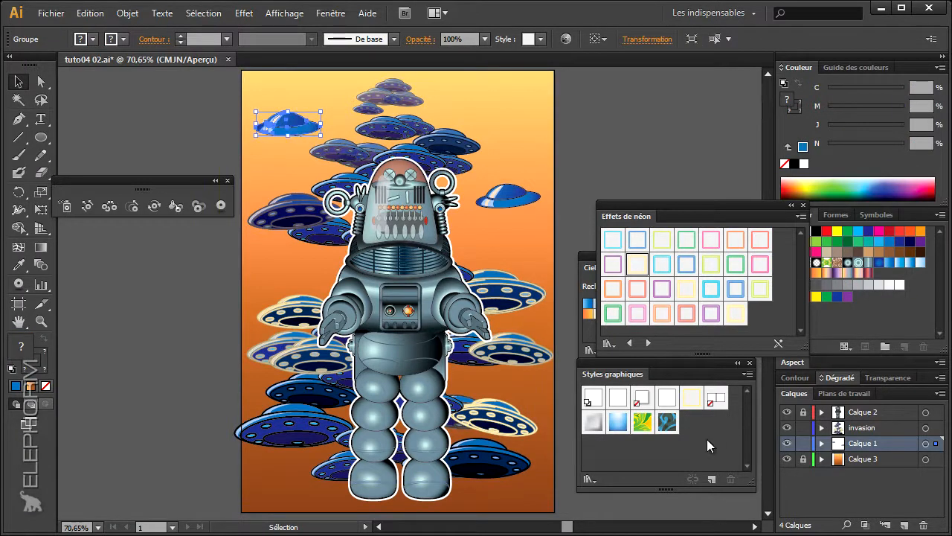
pyautogui.click(692, 398)
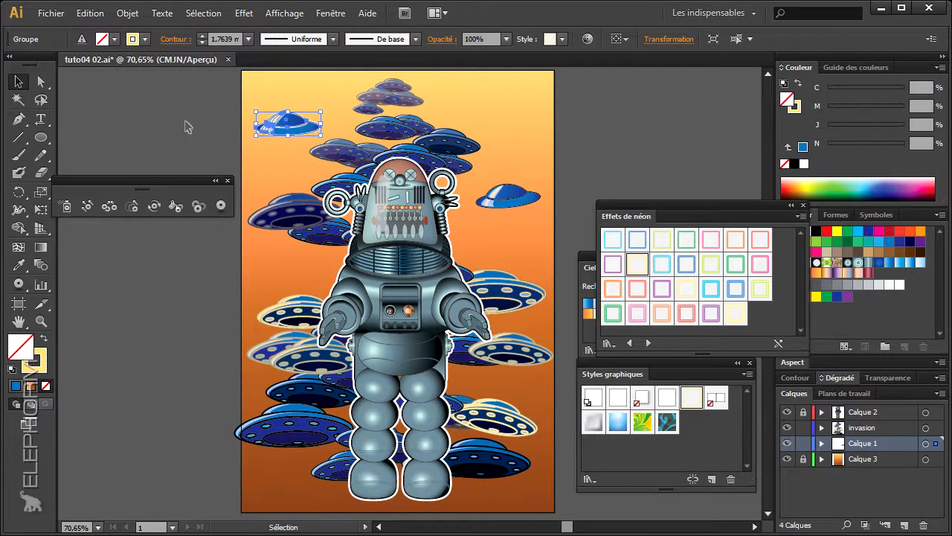
pyautogui.click(265, 159)
pyautogui.click(510, 199)
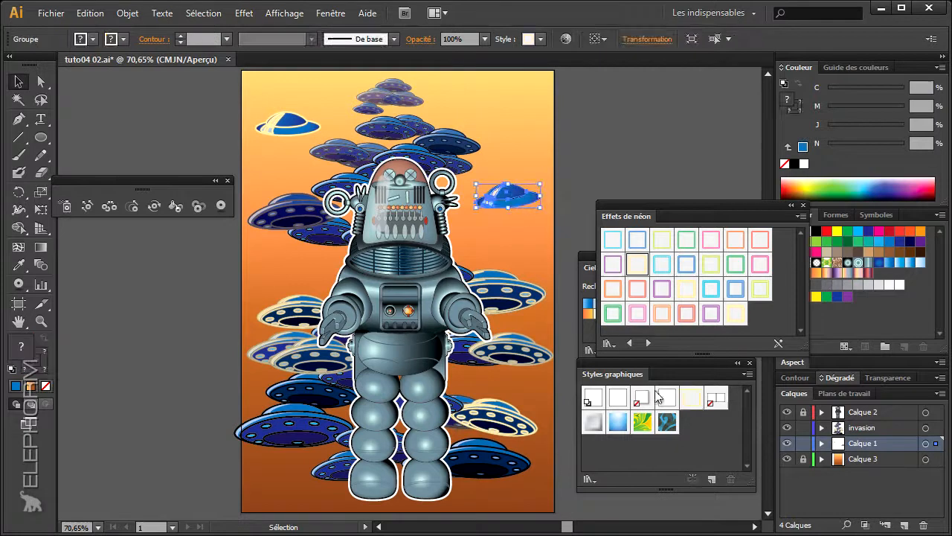
pyautogui.click(692, 398)
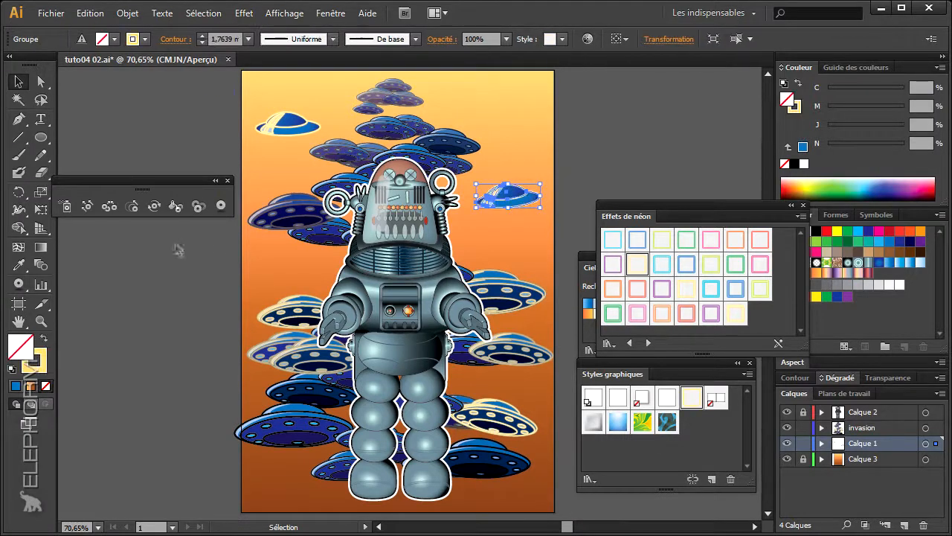
pyautogui.click(191, 300)
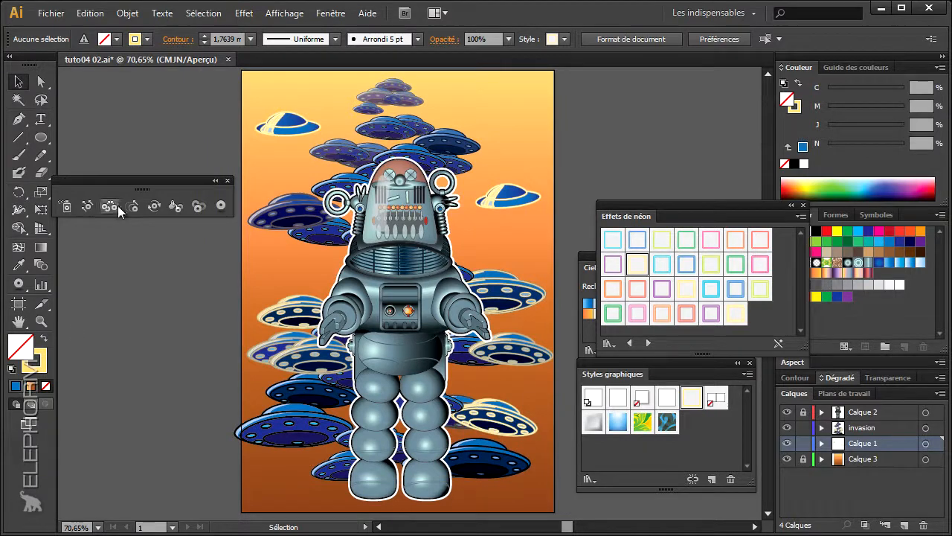
pyautogui.moveTo(729, 207); pyautogui.dragTo(766, 344)
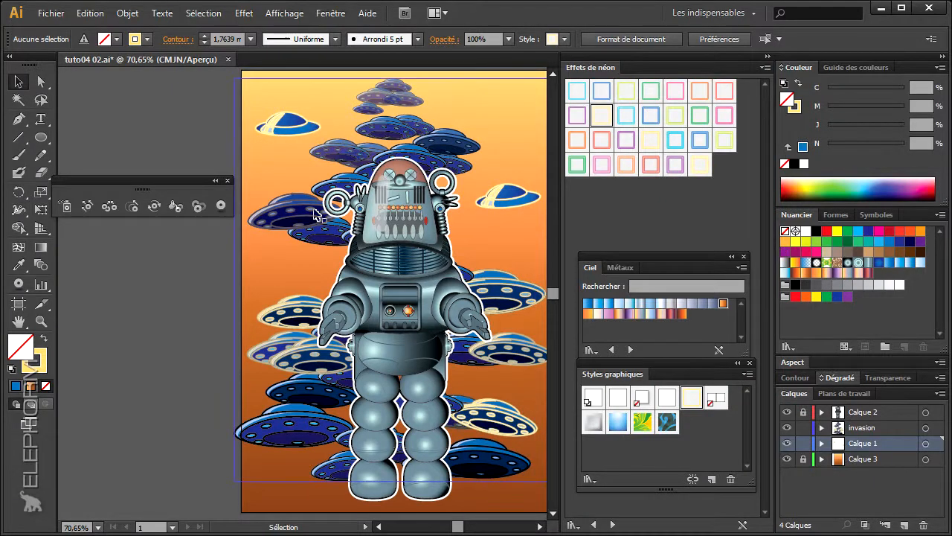
# Draw a tapered light beam with the Pen tool below the upper-left single saucer, with a yellow fill and no stroke.
pyautogui.click(795, 243)
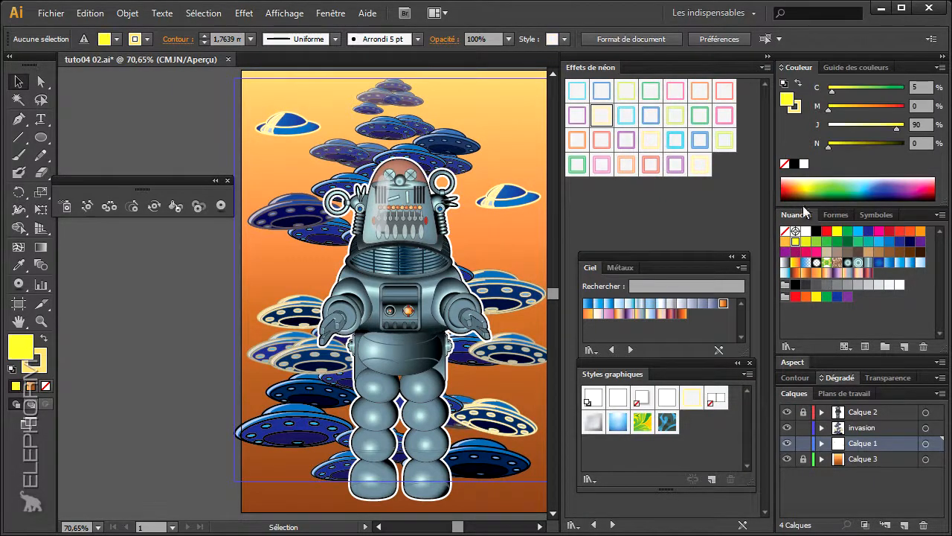
pyautogui.click(795, 113)
pyautogui.press('/')
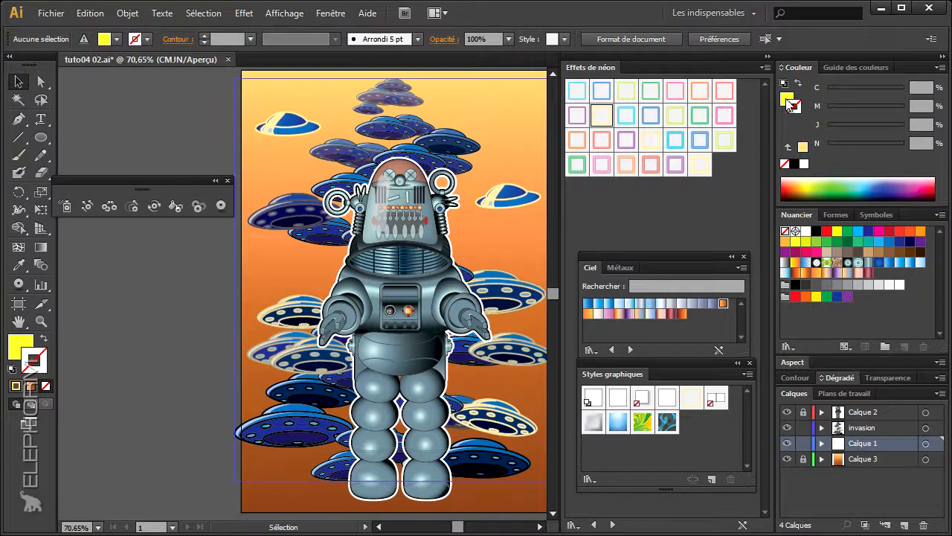
pyautogui.click(787, 99)
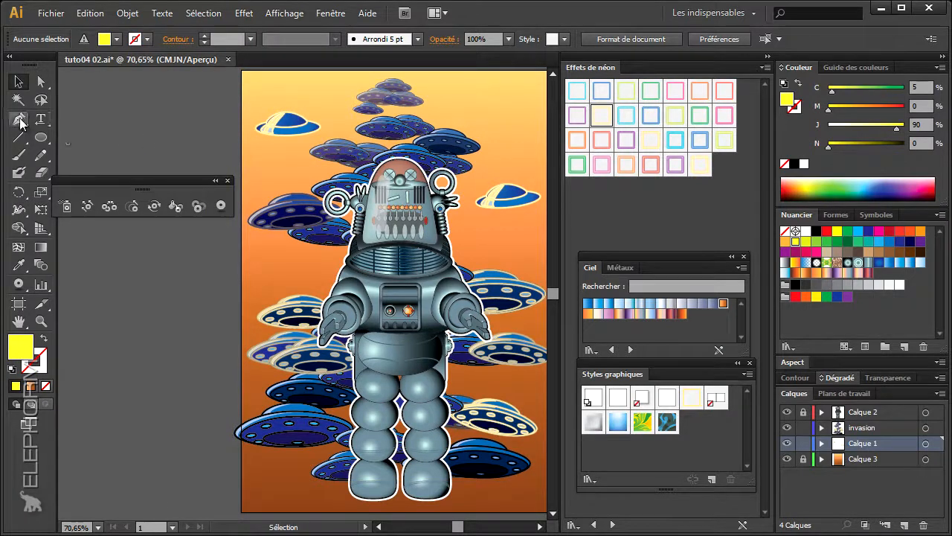
pyautogui.click(19, 120)
pyautogui.moveTo(266, 131); pyautogui.dragTo(244, 355)
pyautogui.click(242, 349)
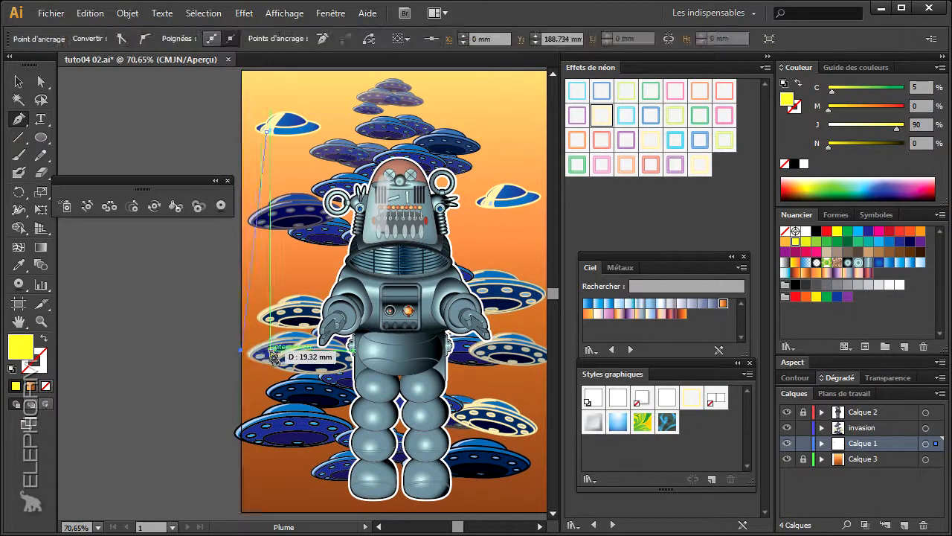
pyautogui.click(276, 350)
pyautogui.click(273, 137)
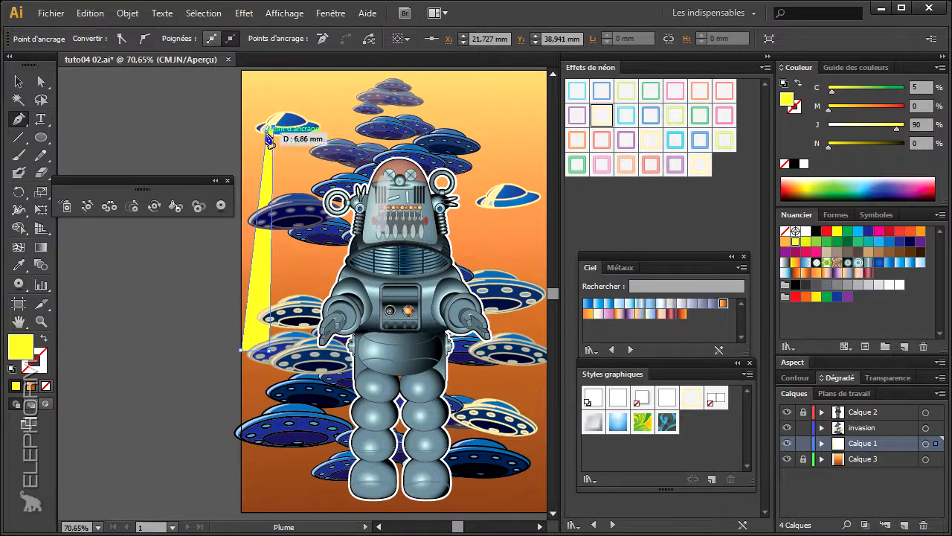
pyautogui.click(267, 131)
# Cut the yellow beam and paste it back in place behind the single saucer.
pyautogui.click(19, 81)
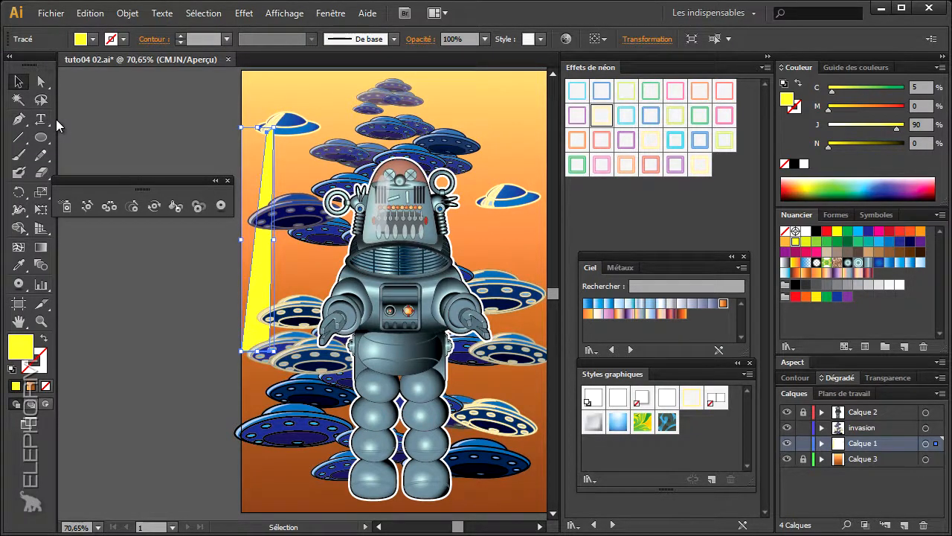
pyautogui.hotkey('ctrl', 'x')
pyautogui.hotkey('ctrl', 'f')
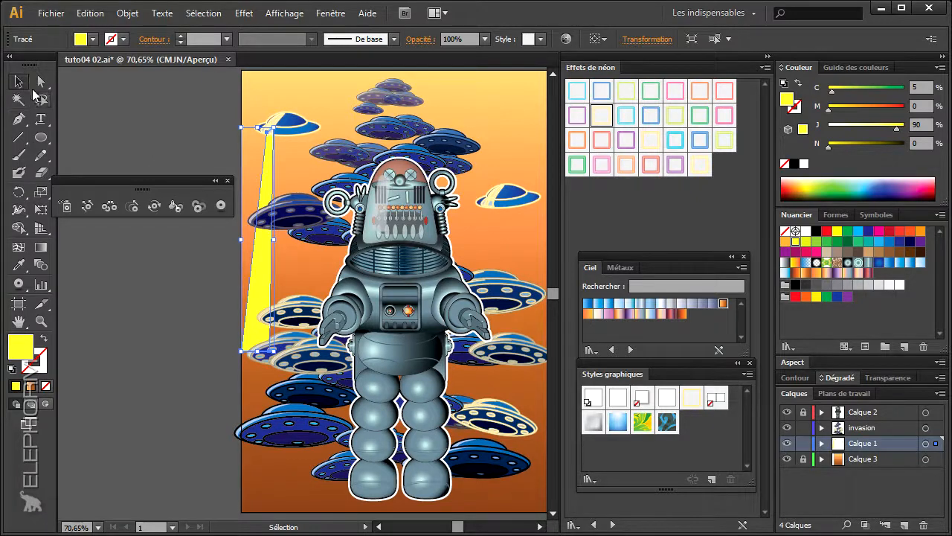
pyautogui.click(67, 110)
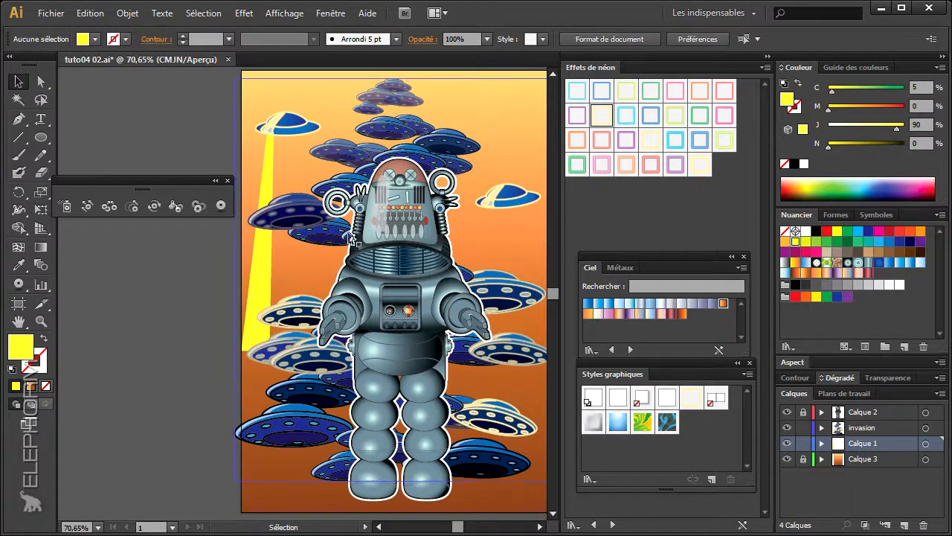
# Duplicate the beam twice beneath the same saucer, rotating the copies so that the three beams fan out.
pyautogui.click(261, 326)
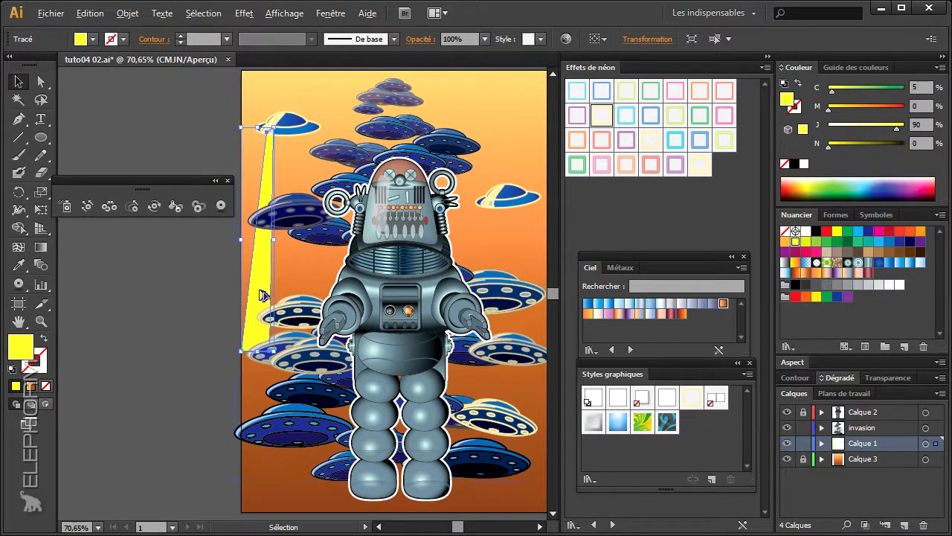
pyautogui.moveTo(265, 277); pyautogui.dragTo(292, 272)
pyautogui.moveTo(306, 118); pyautogui.dragTo(305, 165)
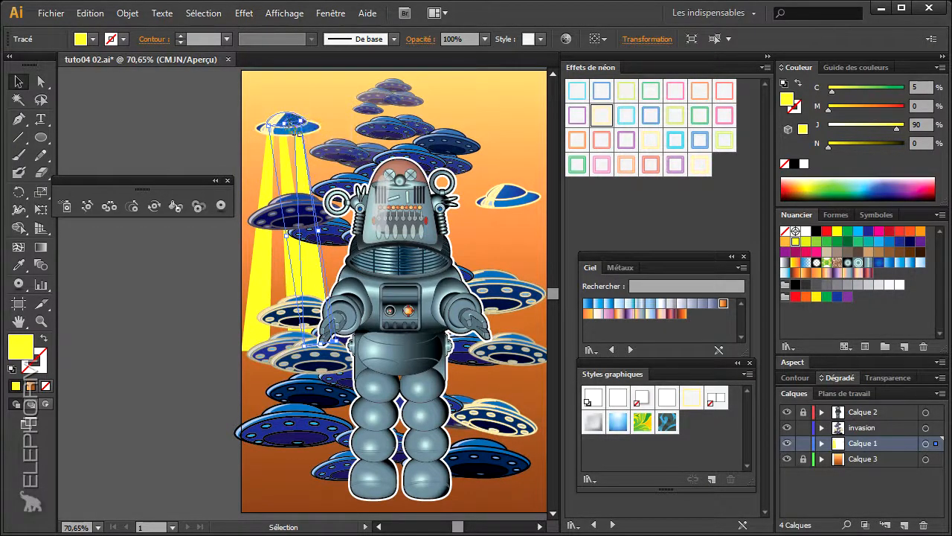
pyautogui.moveTo(309, 157); pyautogui.dragTo(326, 153)
pyautogui.moveTo(321, 112); pyautogui.dragTo(313, 113)
# Undo the accidental shift of the saucer symbol set and lock the invasion layer.
pyautogui.moveTo(311, 152); pyautogui.dragTo(313, 147)
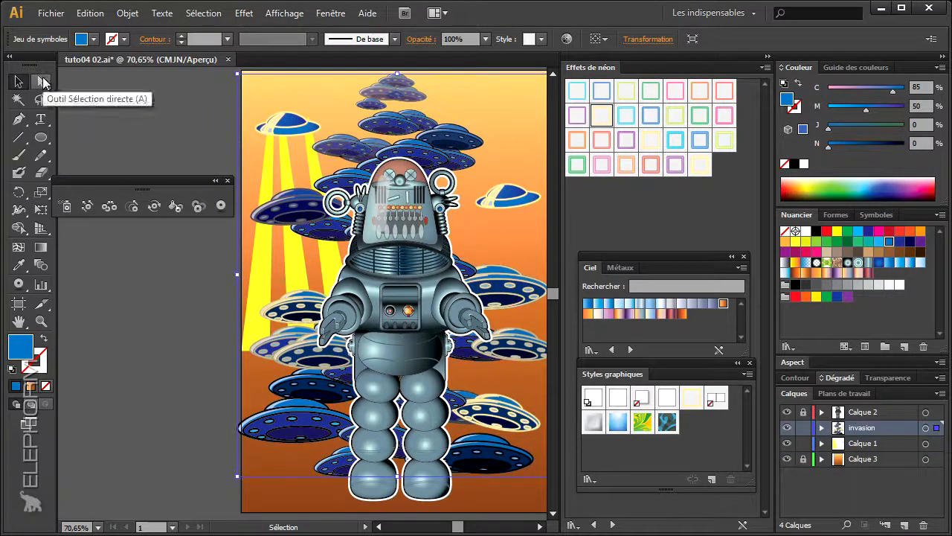
pyautogui.hotkey('ctrl', 'z')
pyautogui.click(804, 428)
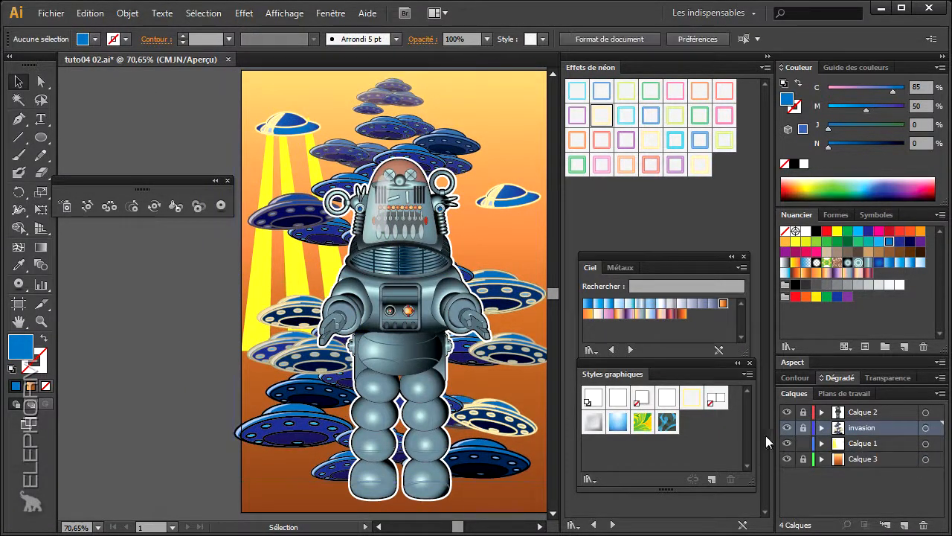
# Isolate the beam nearest the robot, shift it slightly towards the other beams and leave isolation mode.
pyautogui.doubleClick(315, 166)
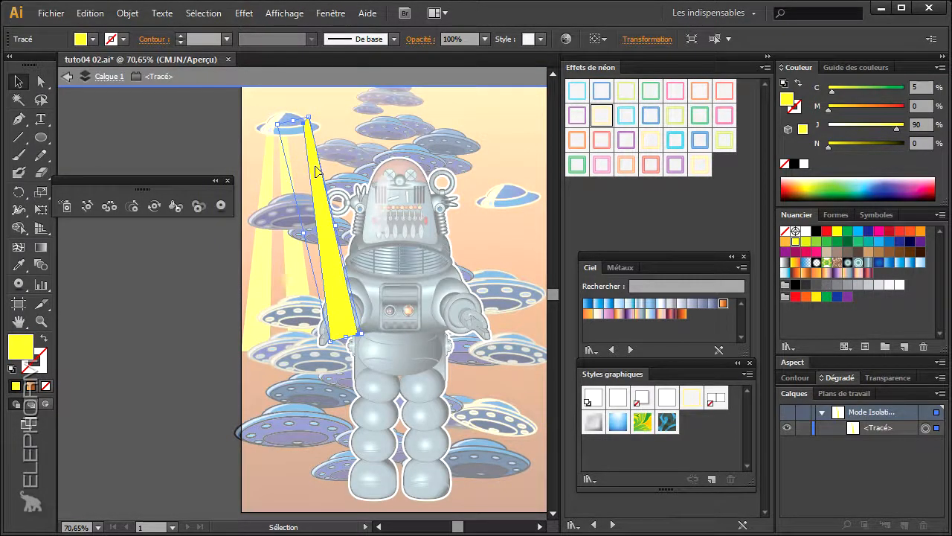
pyautogui.moveTo(315, 172); pyautogui.dragTo(306, 177)
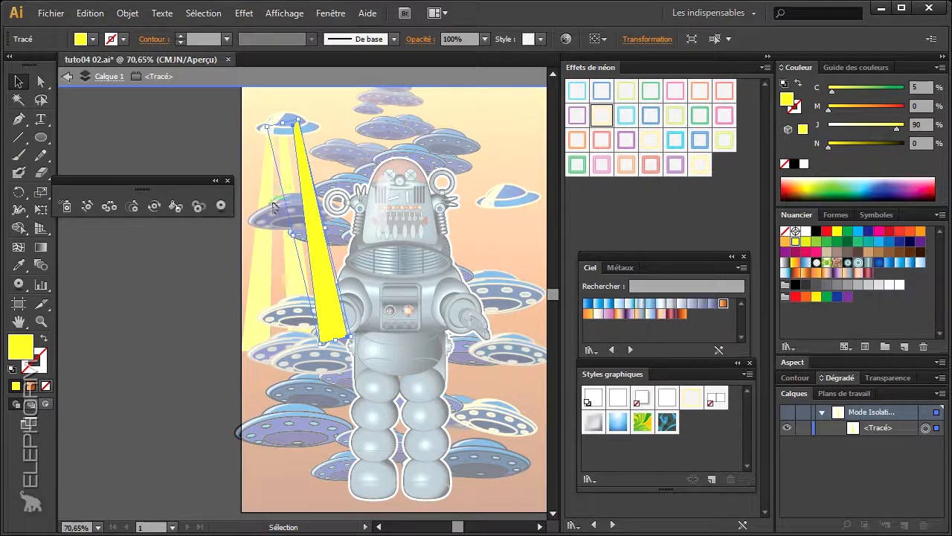
pyautogui.click(266, 271)
pyautogui.press('Escape')
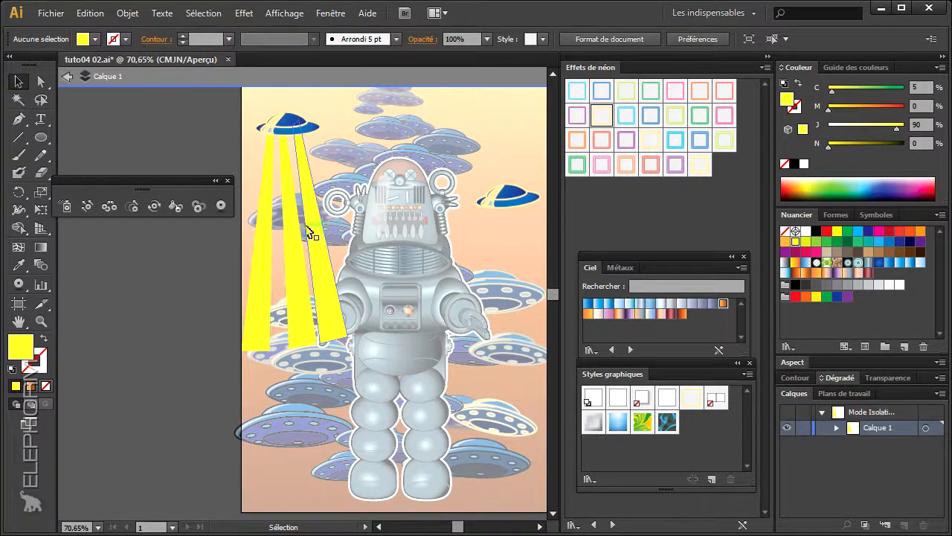
pyautogui.doubleClick(137, 115)
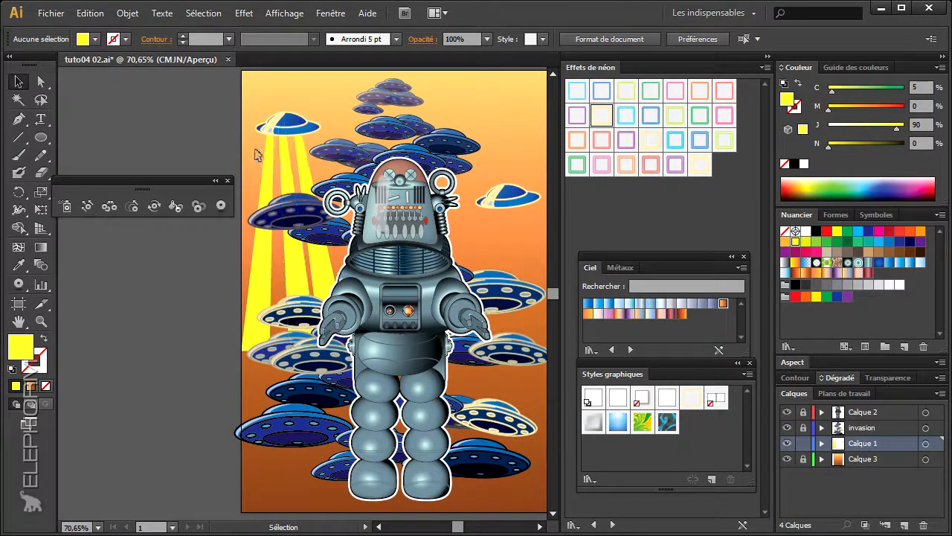
# Nudge the beams to even out their spacing beneath the saucer and toggle Calque 1's visibility to check them.
pyautogui.click(309, 169)
pyautogui.moveTo(309, 170); pyautogui.dragTo(314, 169)
pyautogui.click(179, 150)
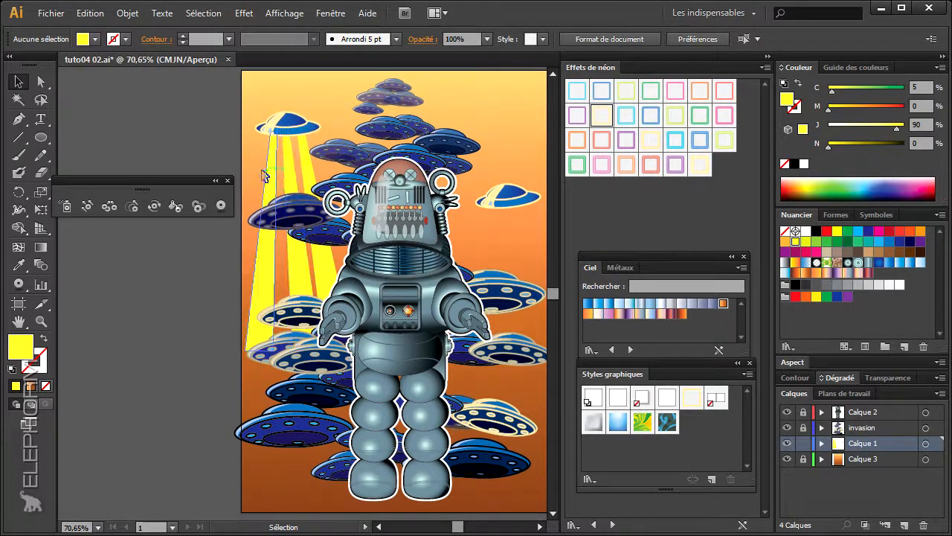
pyautogui.click(787, 443)
pyautogui.click(787, 443)
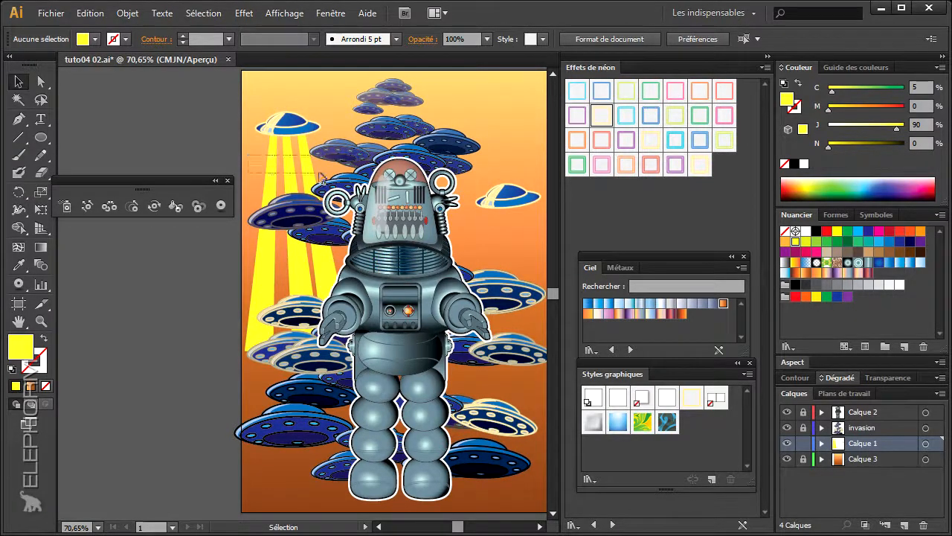
# Group the three beams and place a copy of the group beneath the other single saucer beside the robot's head.
pyautogui.click(274, 172)
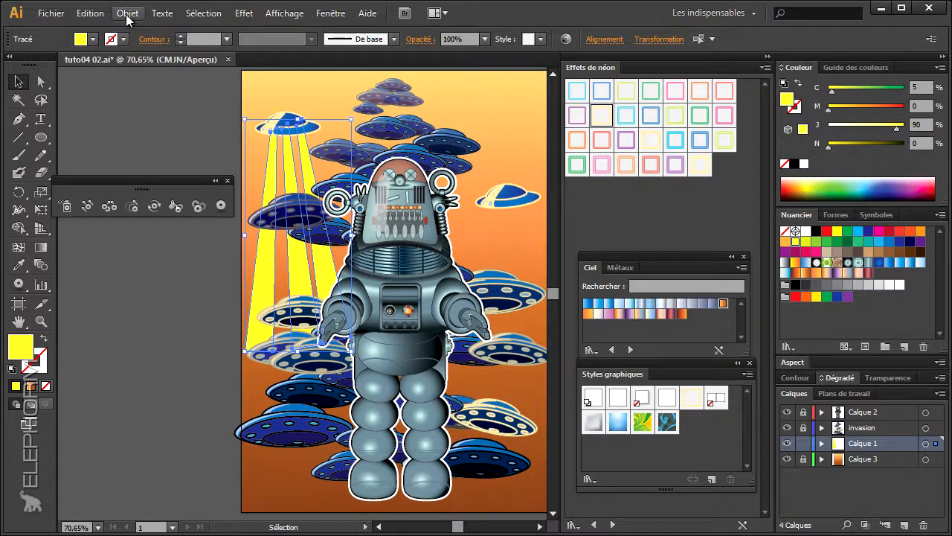
pyautogui.click(127, 12)
pyautogui.click(180, 64)
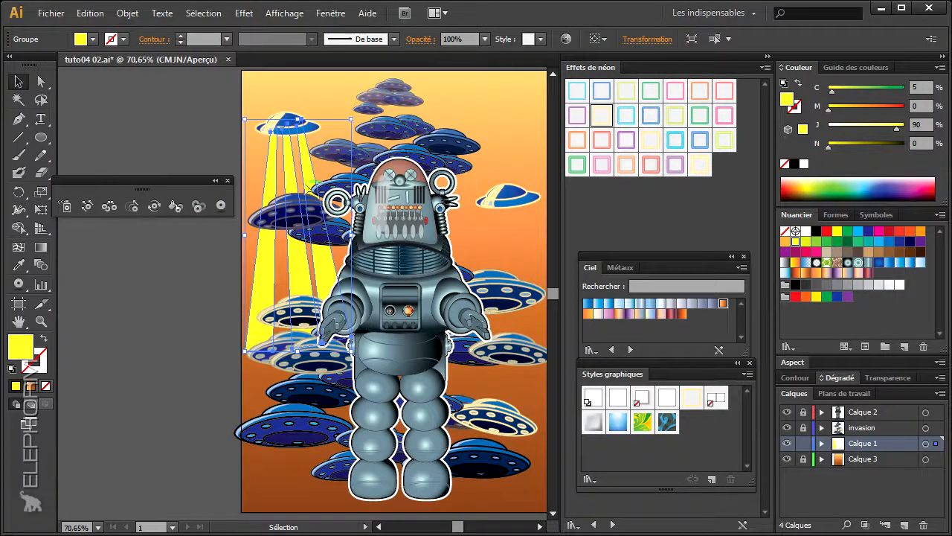
pyautogui.moveTo(294, 179); pyautogui.dragTo(514, 256)
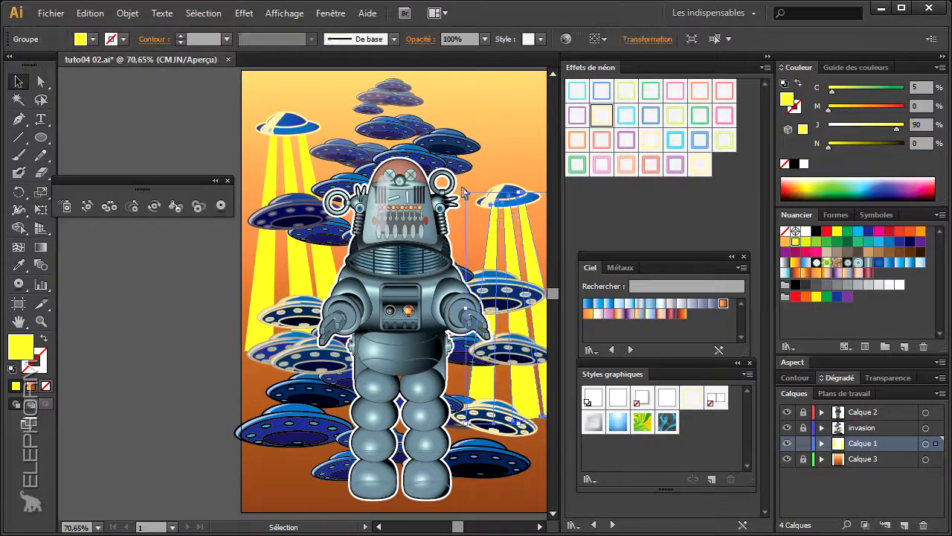
pyautogui.moveTo(498, 239); pyautogui.dragTo(491, 239)
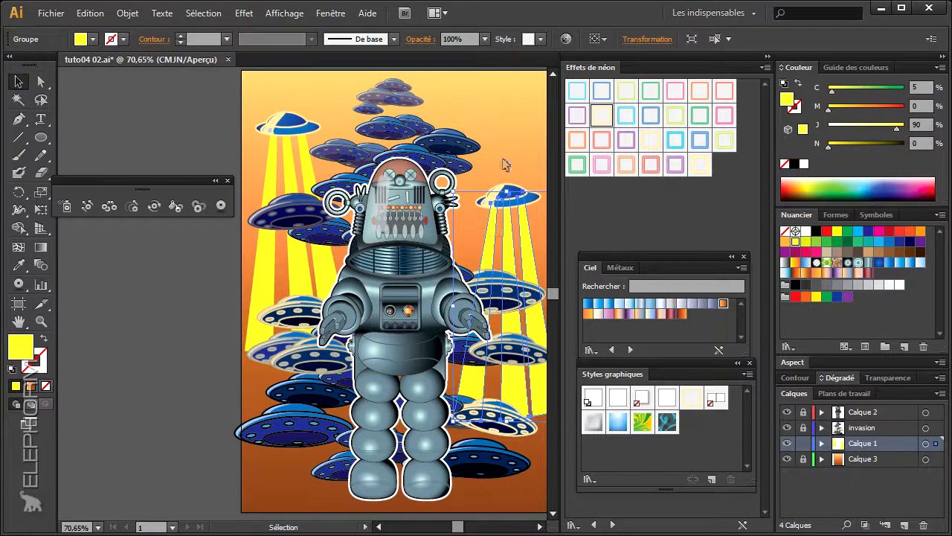
pyautogui.click(164, 331)
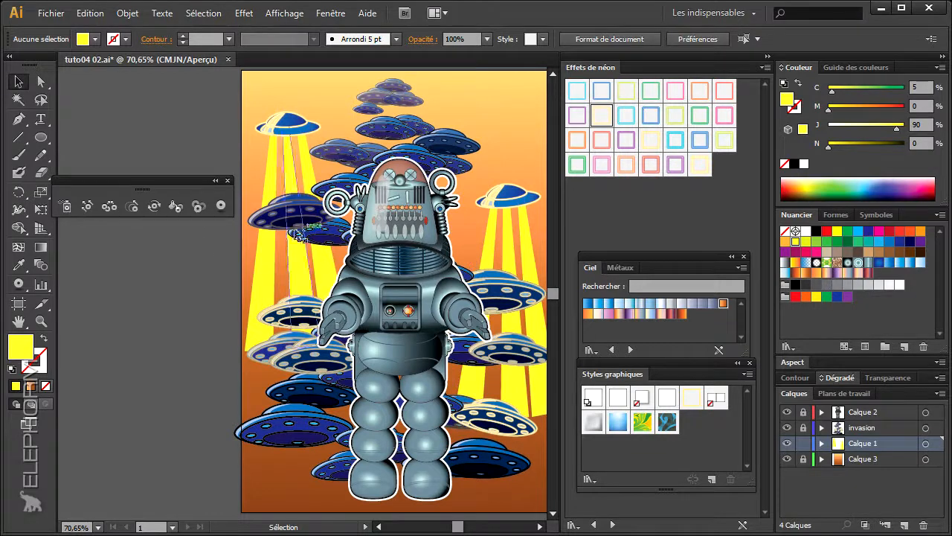
# Select both beam groups and open the Lueur externe effect settings for them.
pyautogui.moveTo(257, 261); pyautogui.dragTo(542, 300)
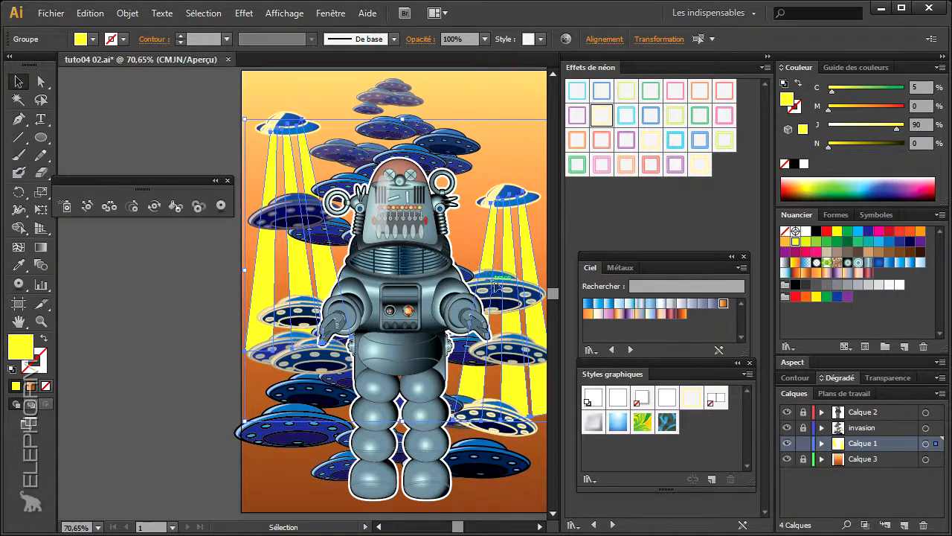
pyautogui.click(242, 14)
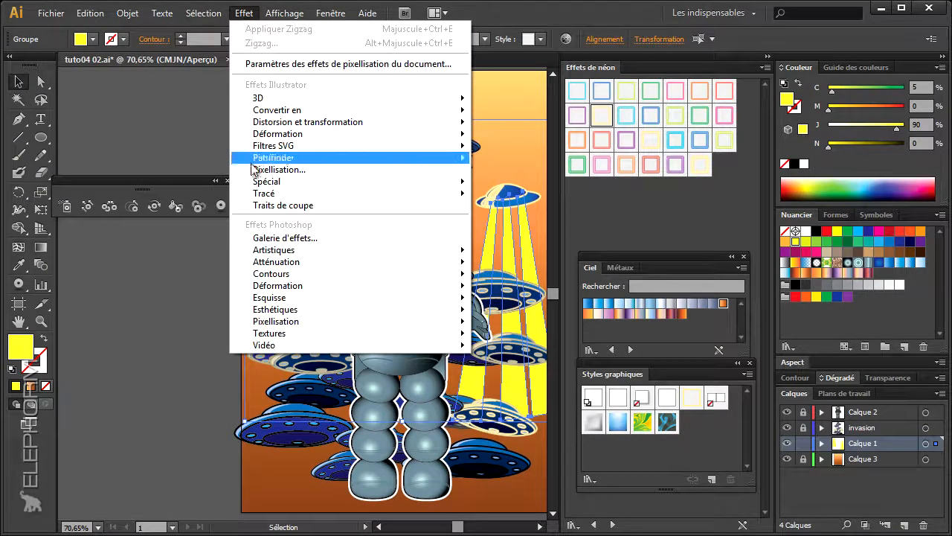
pyautogui.moveTo(258, 183)
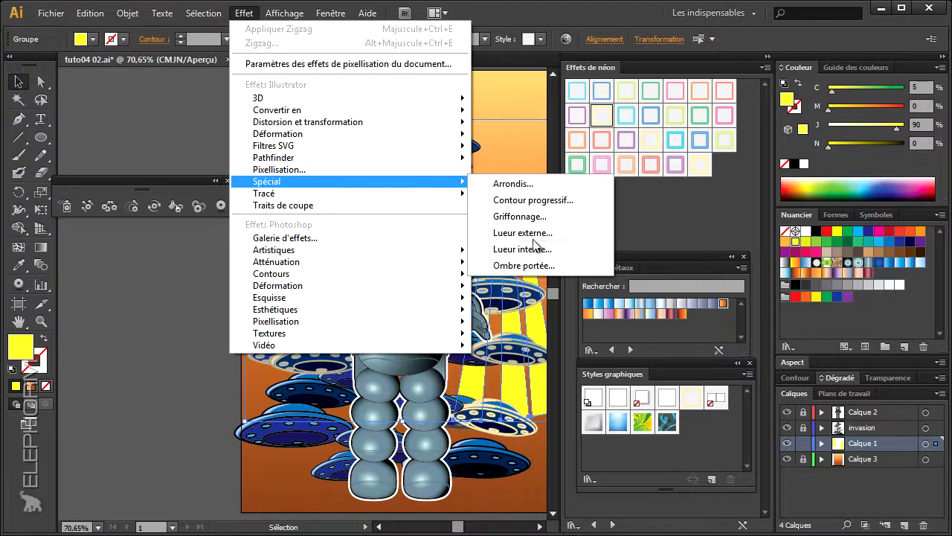
pyautogui.click(538, 235)
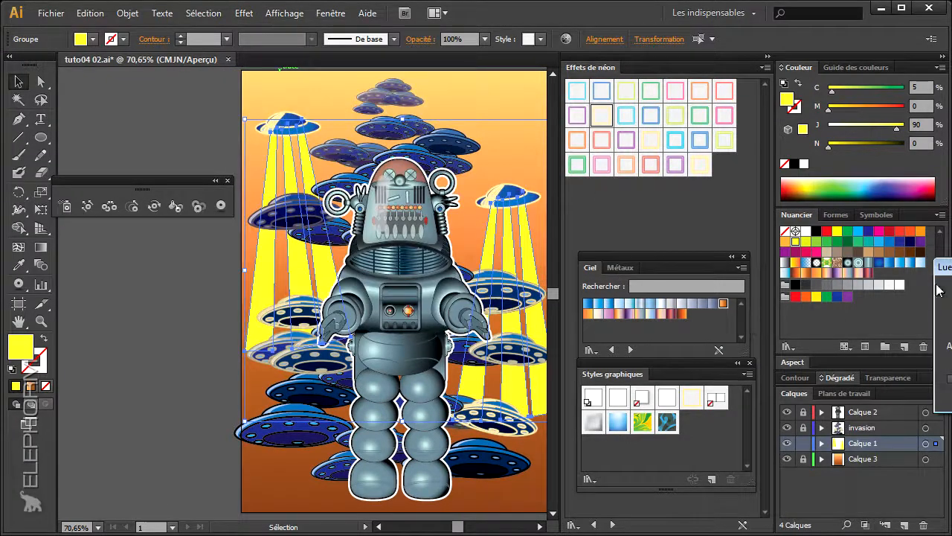
pyautogui.moveTo(941, 274); pyautogui.dragTo(590, 217)
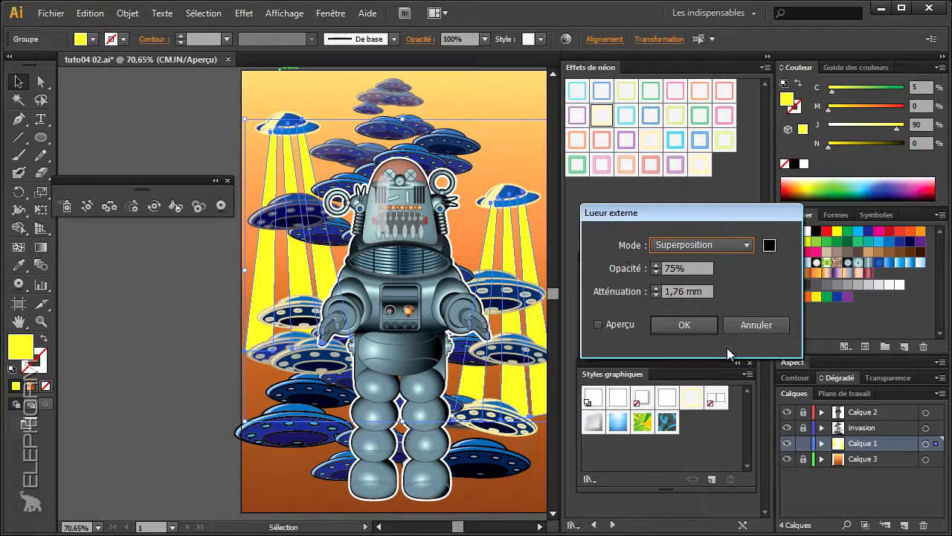
# Set the outer glow colour to orange, preview it on the beams and apply the effect.
pyautogui.click(770, 245)
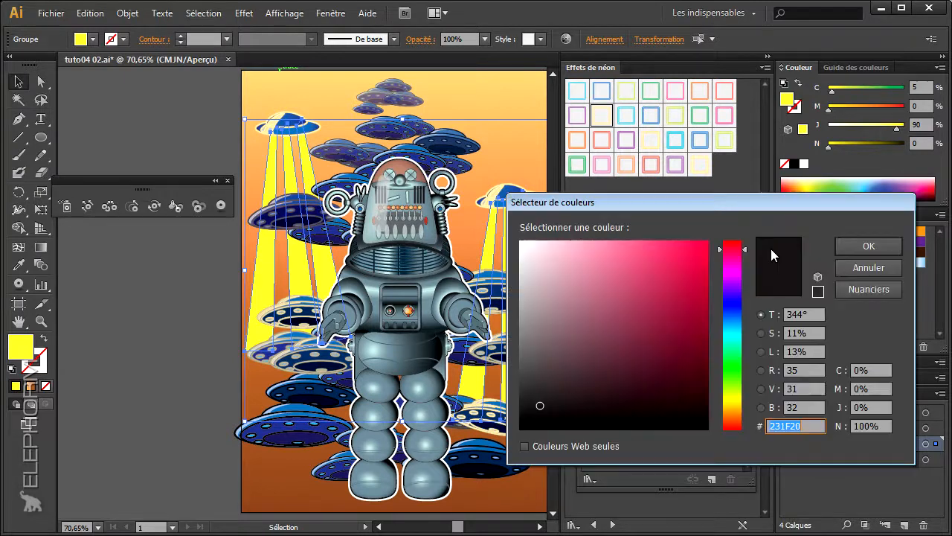
pyautogui.moveTo(739, 415)
pyautogui.mouseDown()
pyautogui.moveTo(739, 406)
pyautogui.moveTo(739, 416)
pyautogui.mouseUp()
pyautogui.moveTo(698, 275); pyautogui.dragTo(701, 256)
pyautogui.moveTo(783, 202); pyautogui.dragTo(764, 182)
pyautogui.click(850, 227)
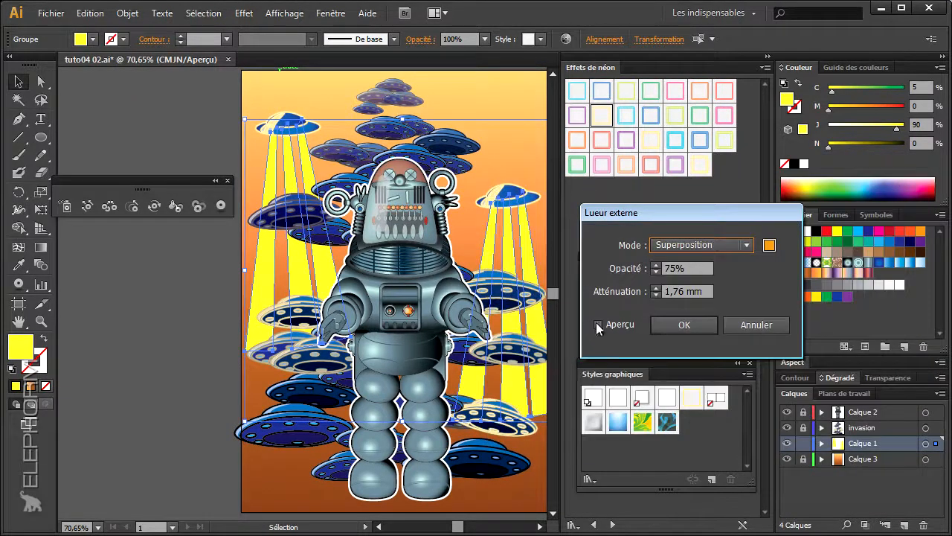
pyautogui.click(599, 325)
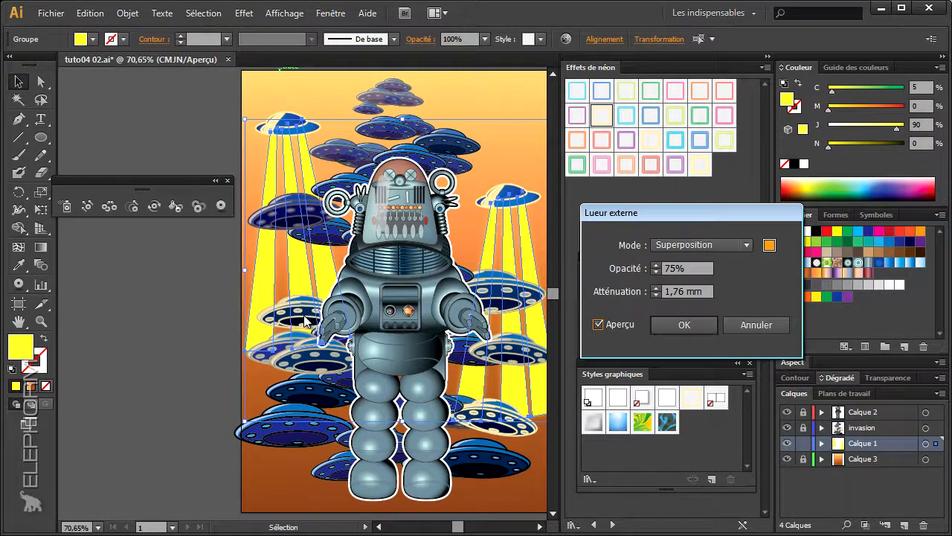
pyautogui.click(681, 327)
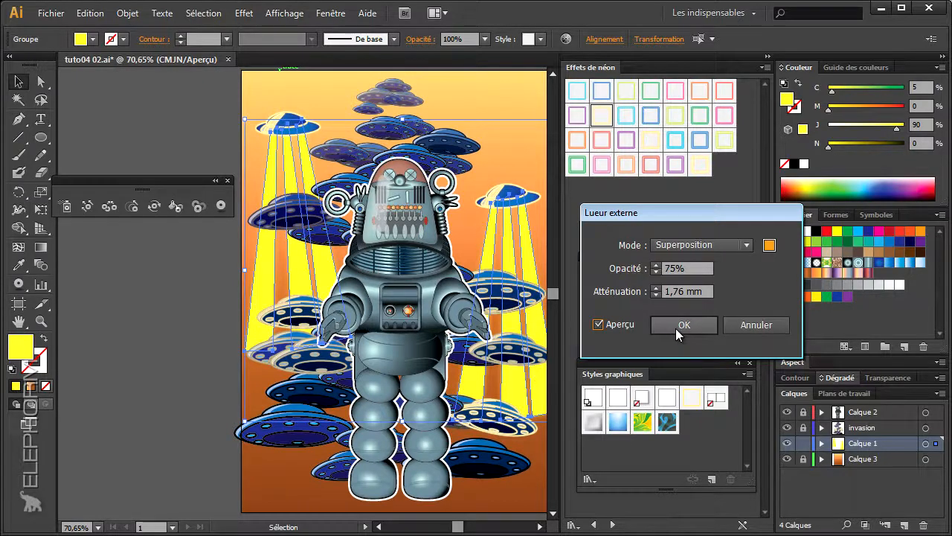
pyautogui.click(677, 326)
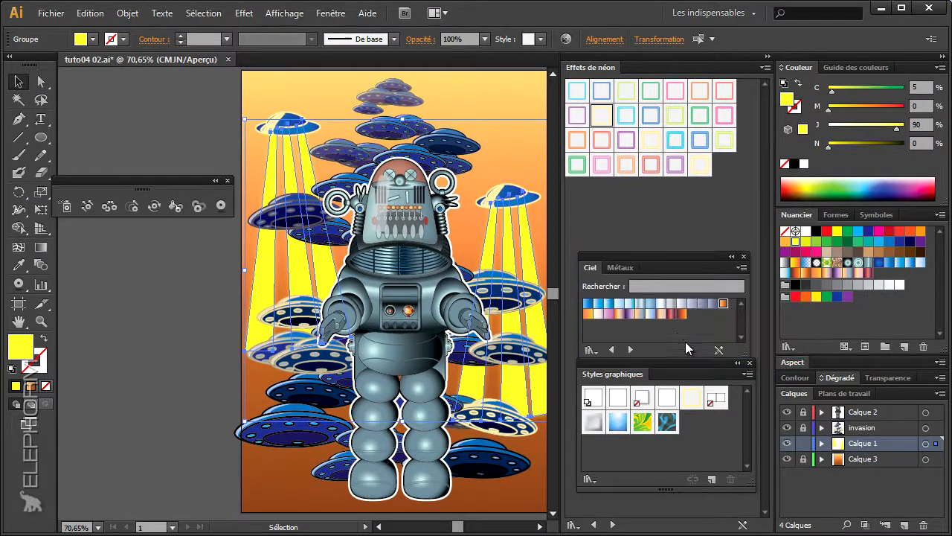
# Lock Calque 1, give the background on Calque 3 the first blue gradient of the Ciel library and lock Calque 3.
pyautogui.click(803, 443)
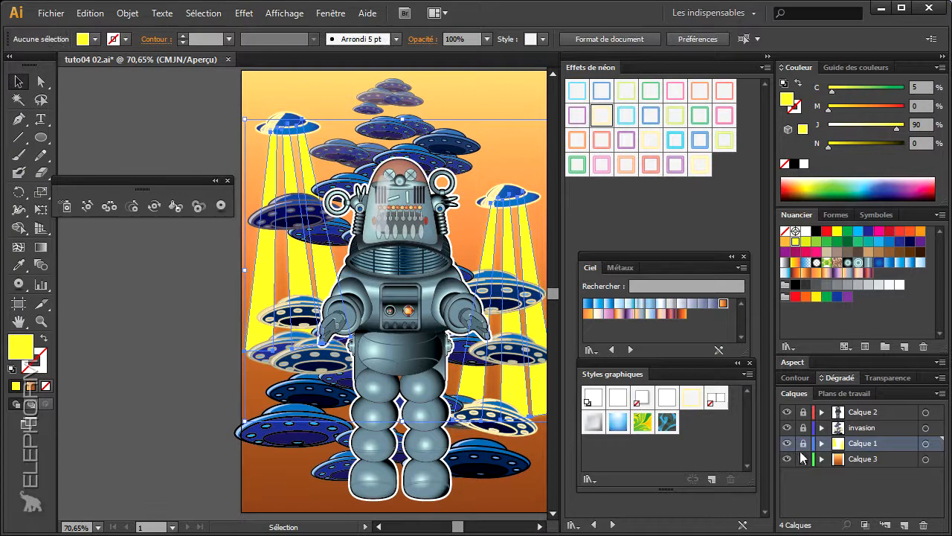
pyautogui.click(518, 484)
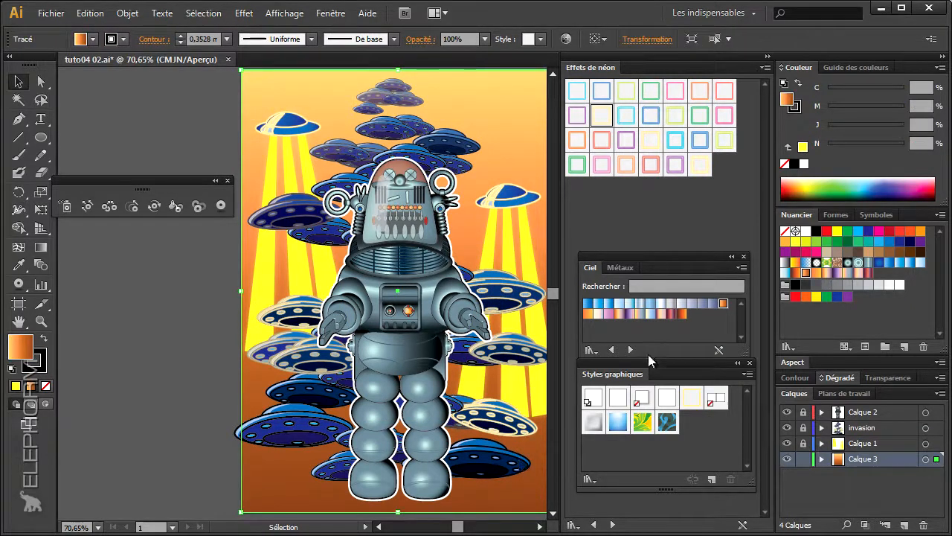
pyautogui.click(609, 303)
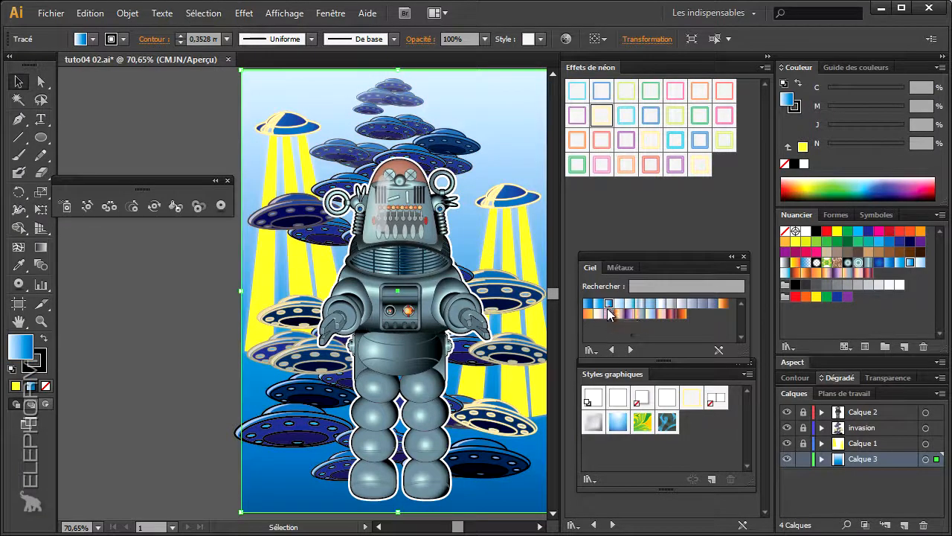
pyautogui.click(589, 305)
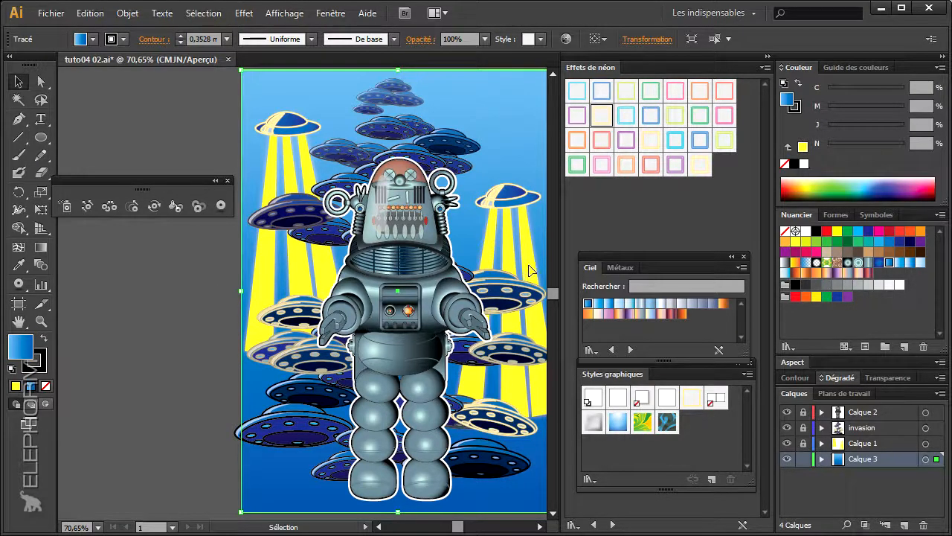
pyautogui.click(803, 459)
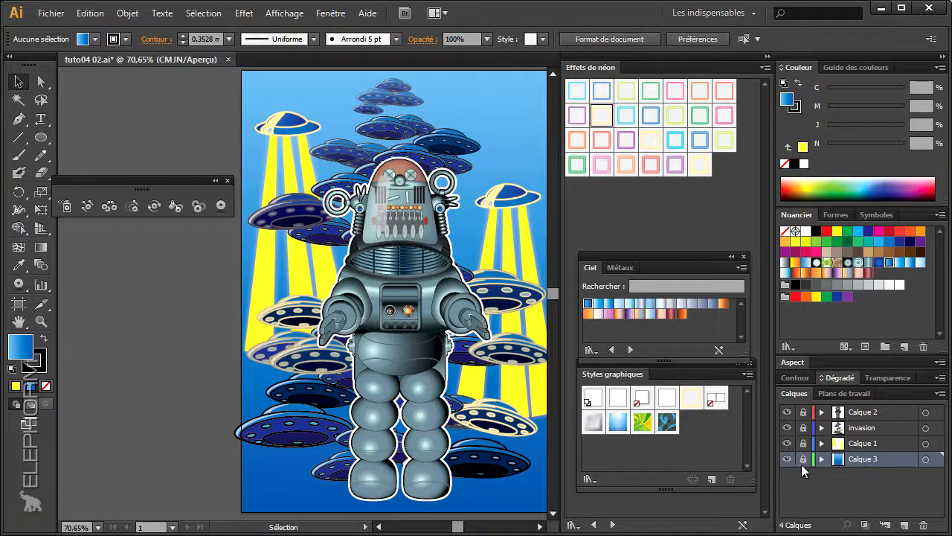
# Unlock Calque 3, select the background rectangle and open Redéfinir les couleurs de l'illustration for it, keeping the artwork in view.
pyautogui.click(804, 460)
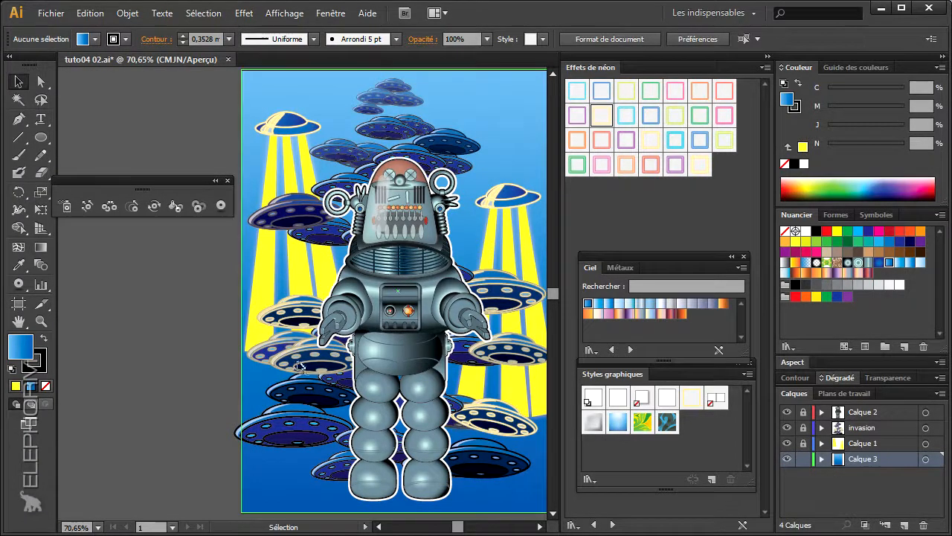
pyautogui.click(271, 392)
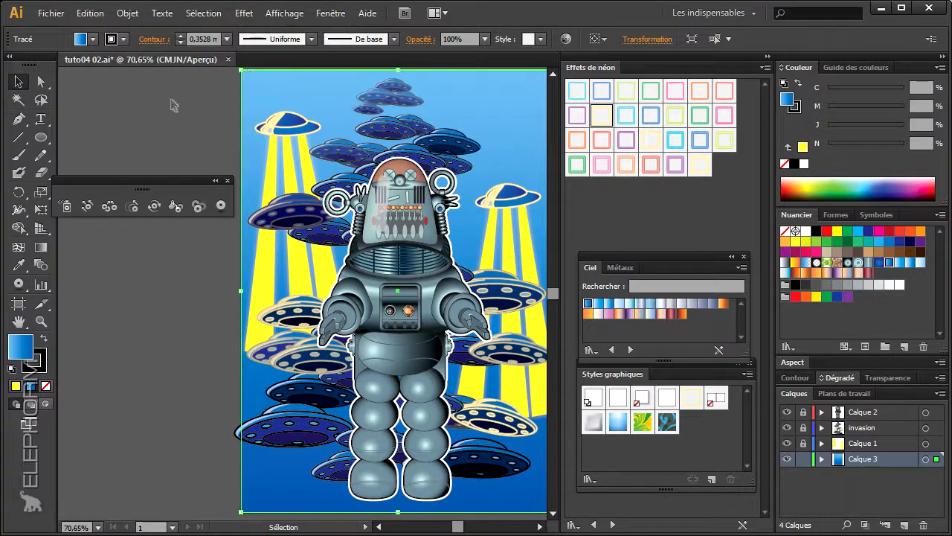
pyautogui.click(89, 13)
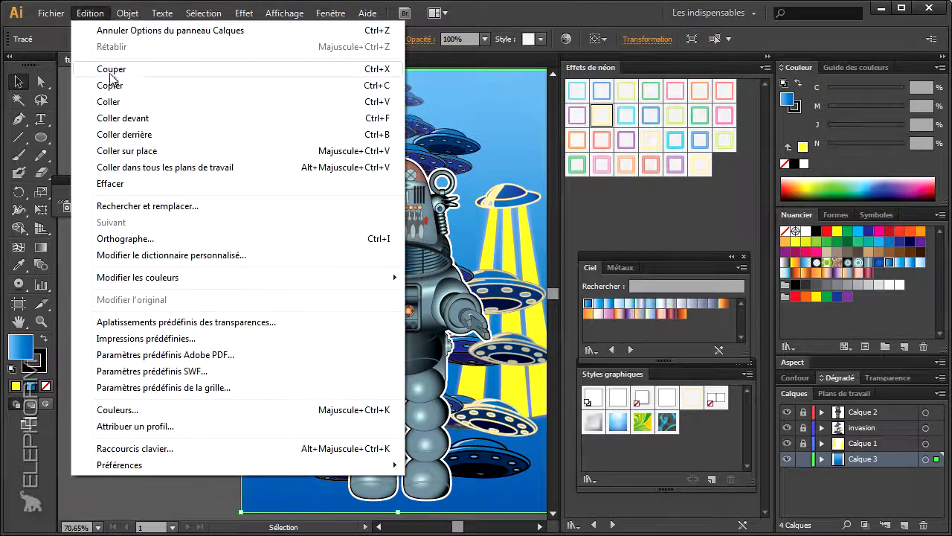
pyautogui.moveTo(204, 278)
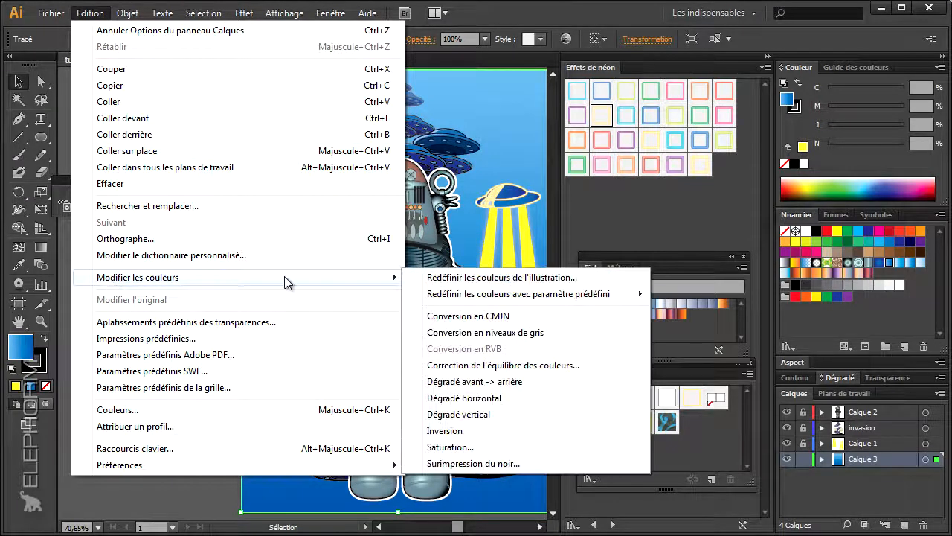
pyautogui.click(488, 279)
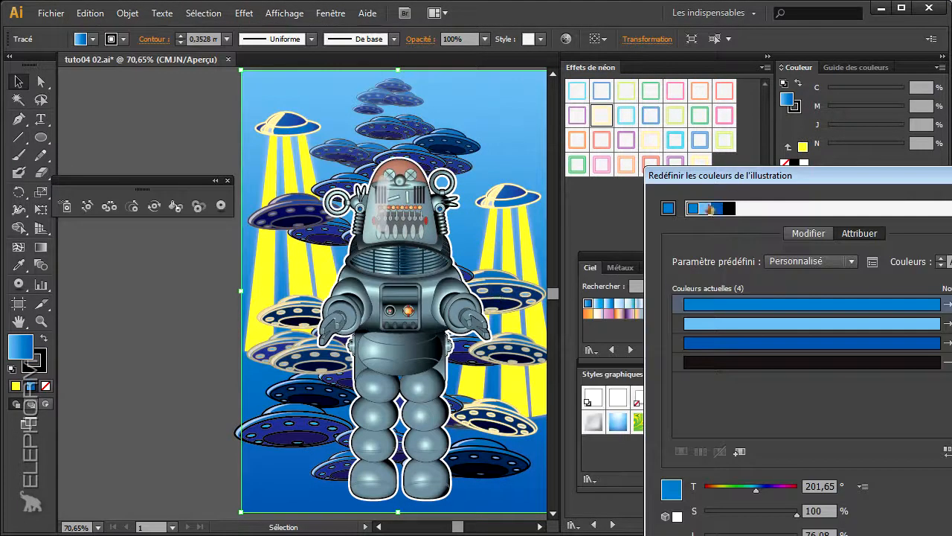
pyautogui.moveTo(724, 173); pyautogui.dragTo(604, 95)
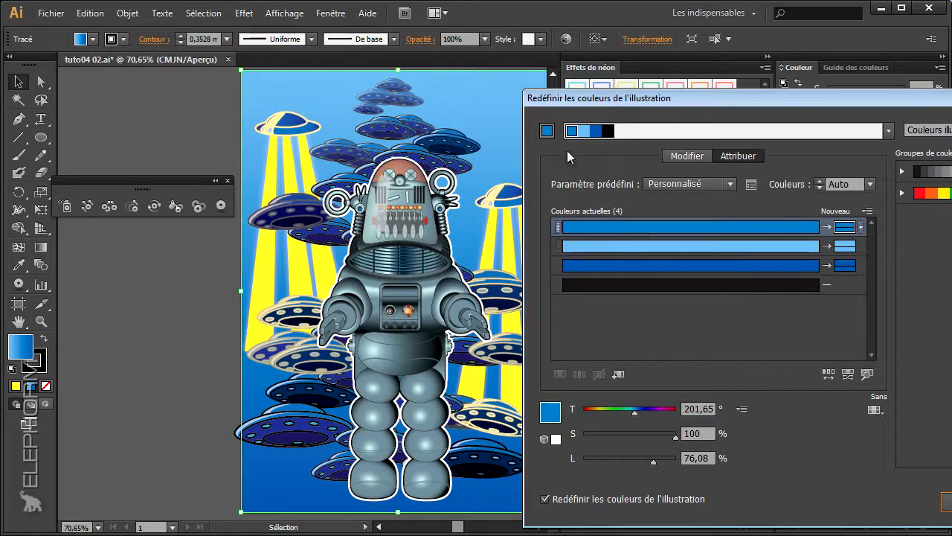
pyautogui.moveTo(630, 99); pyautogui.dragTo(604, 93)
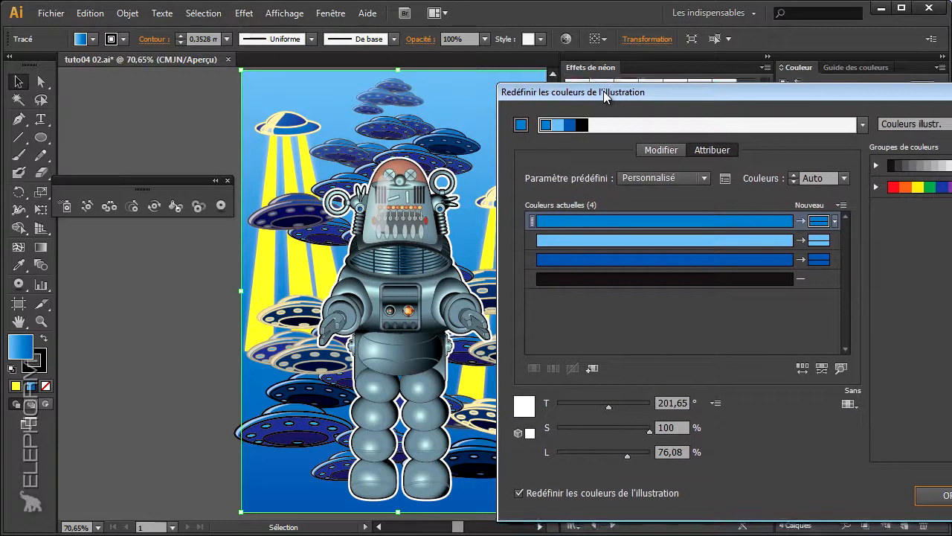
# Switch the recolouring to Modifier mode with the colour wheel and set its adjustment sliders to Correction globale.
pyautogui.click(660, 149)
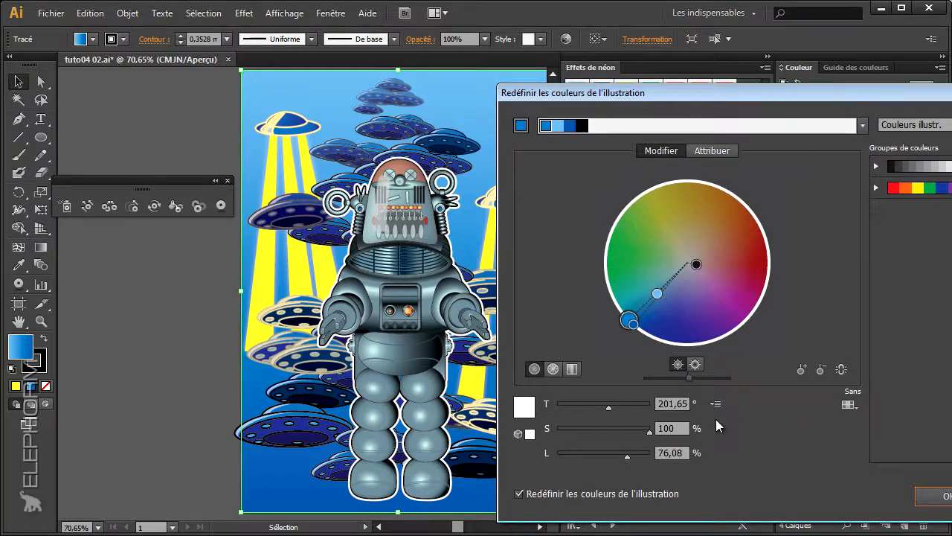
pyautogui.click(715, 404)
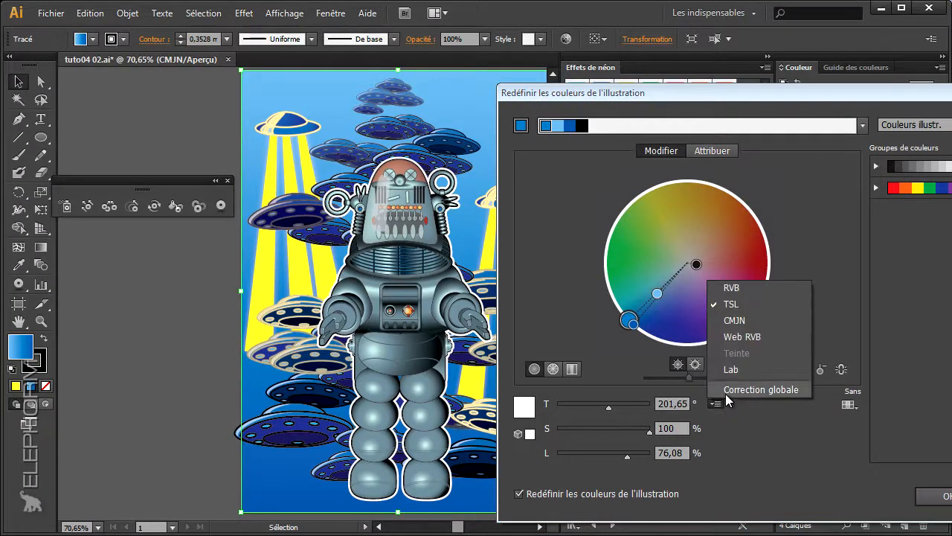
pyautogui.click(727, 389)
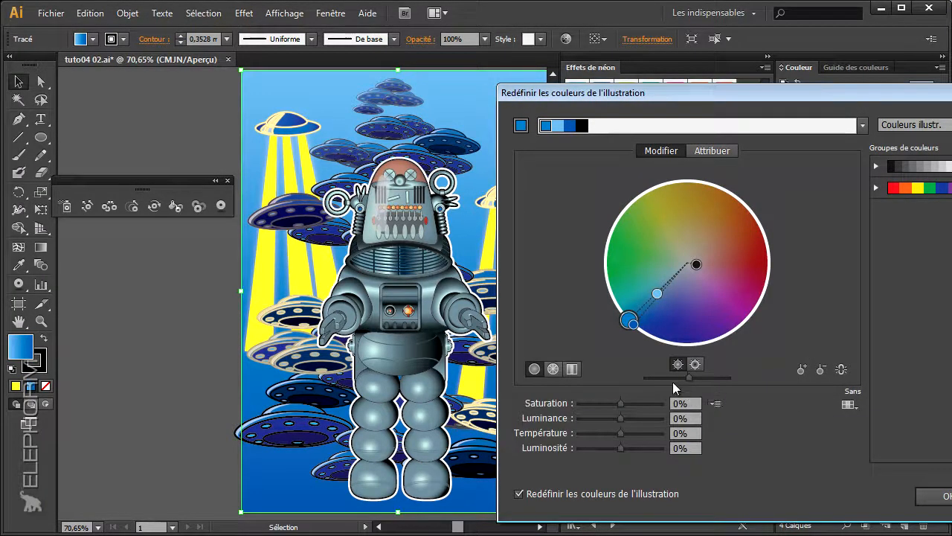
# Darken the background gradient to a deep night blue by lowering the colour wheel's overall brightness.
pyautogui.moveTo(689, 378); pyautogui.dragTo(654, 379)
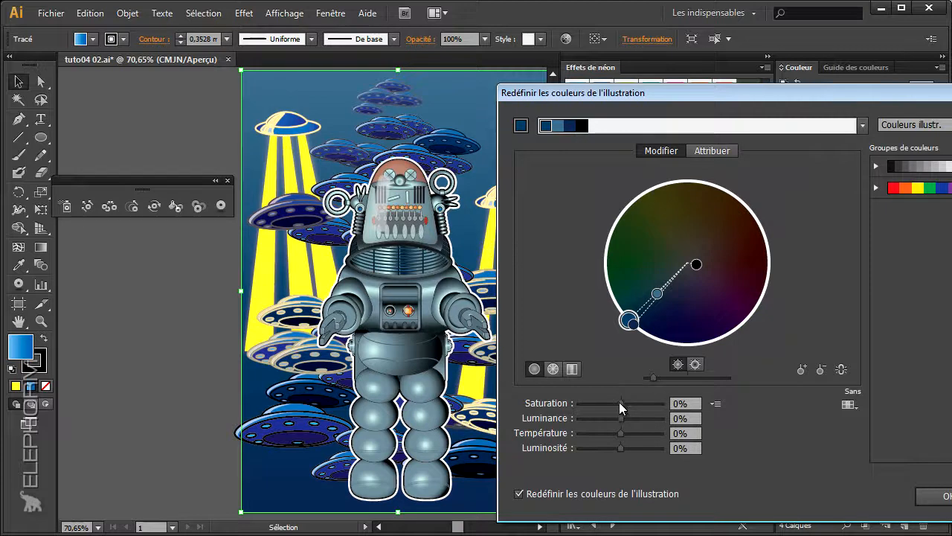
pyautogui.moveTo(629, 402); pyautogui.dragTo(656, 377)
pyautogui.moveTo(645, 93)
pyautogui.mouseDown()
pyautogui.moveTo(668, 93)
pyautogui.moveTo(719, 224)
pyautogui.moveTo(643, 98)
pyautogui.mouseUp()
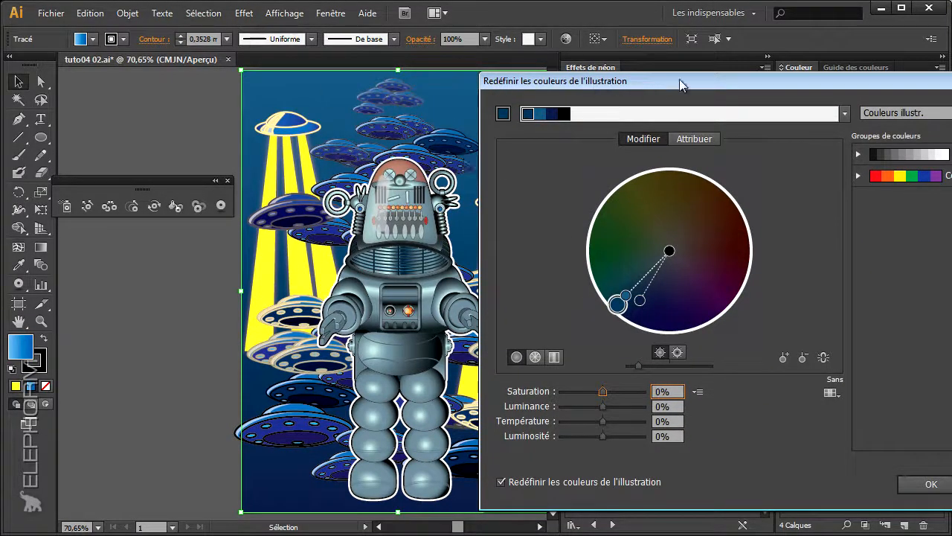
pyautogui.moveTo(681, 87); pyautogui.dragTo(626, 81)
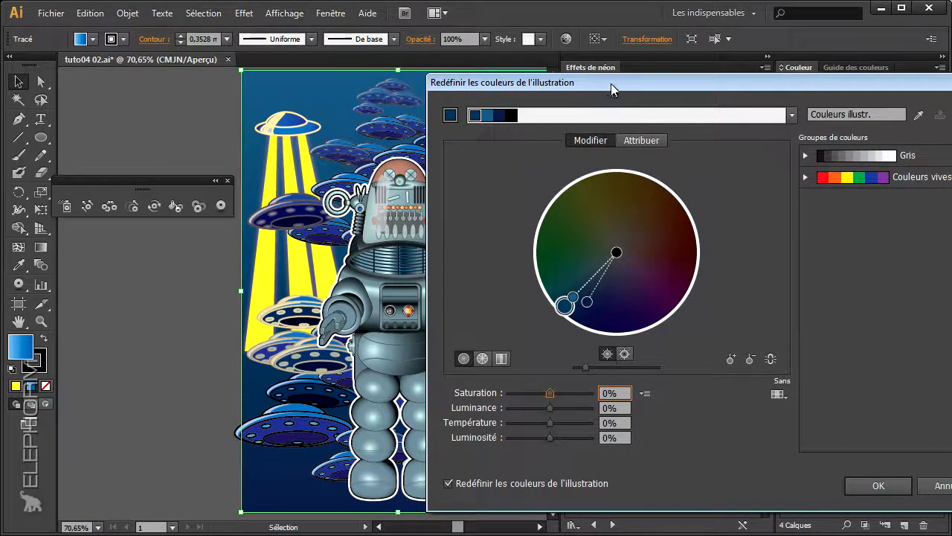
pyautogui.moveTo(609, 84)
pyautogui.mouseDown()
pyautogui.moveTo(505, 73)
pyautogui.moveTo(624, 77)
pyautogui.mouseUp()
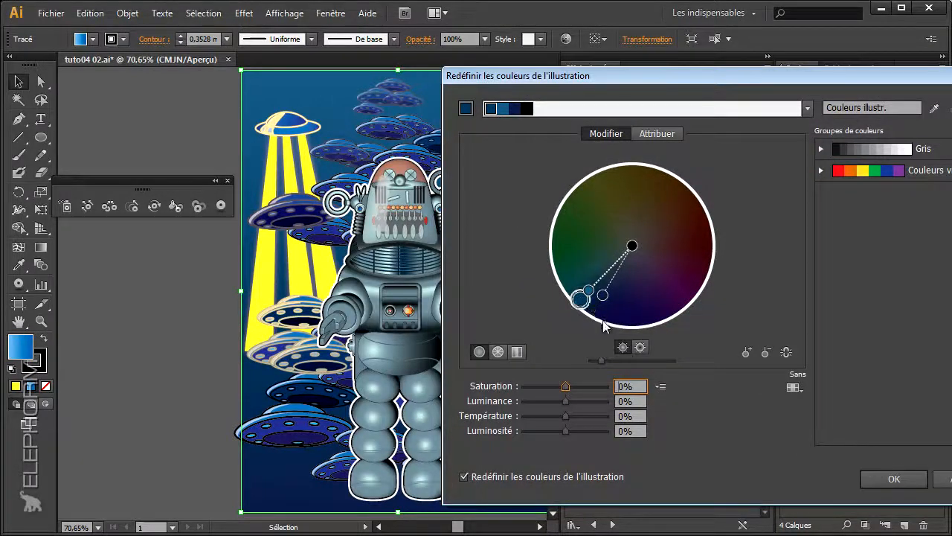
# Link the harmony colours, rotate them together around the wheel to dark red and apply the recolouring to the background.
pyautogui.click(788, 353)
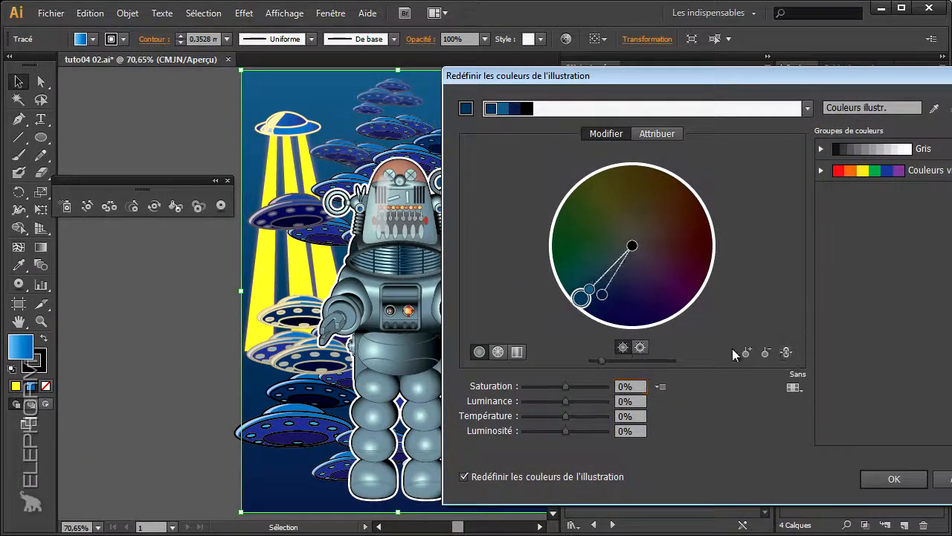
pyautogui.moveTo(586, 301)
pyautogui.mouseDown()
pyautogui.moveTo(617, 321)
pyautogui.moveTo(684, 321)
pyautogui.moveTo(706, 281)
pyautogui.moveTo(702, 243)
pyautogui.mouseUp()
pyautogui.moveTo(608, 78)
pyautogui.mouseDown()
pyautogui.moveTo(757, 69)
pyautogui.moveTo(637, 68)
pyautogui.moveTo(734, 128)
pyautogui.moveTo(606, 62)
pyautogui.mouseUp()
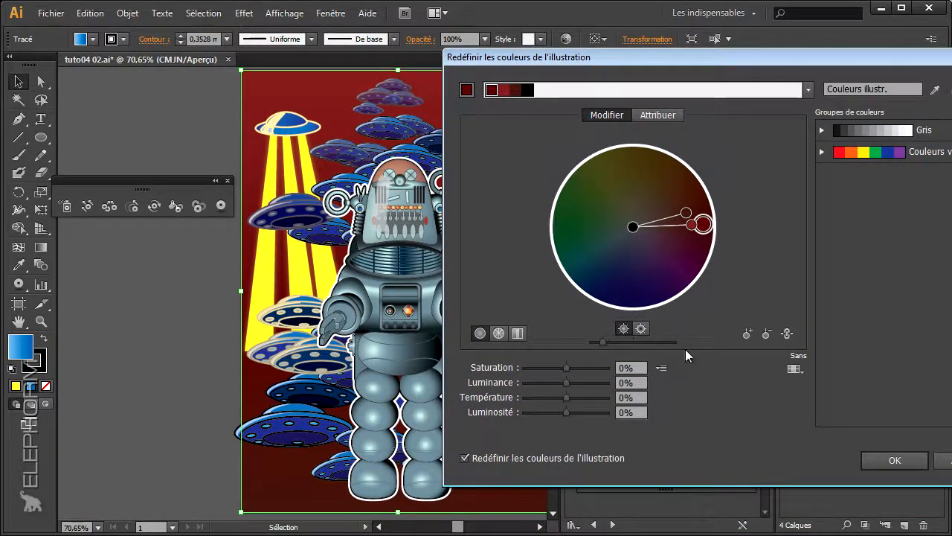
pyautogui.click(878, 460)
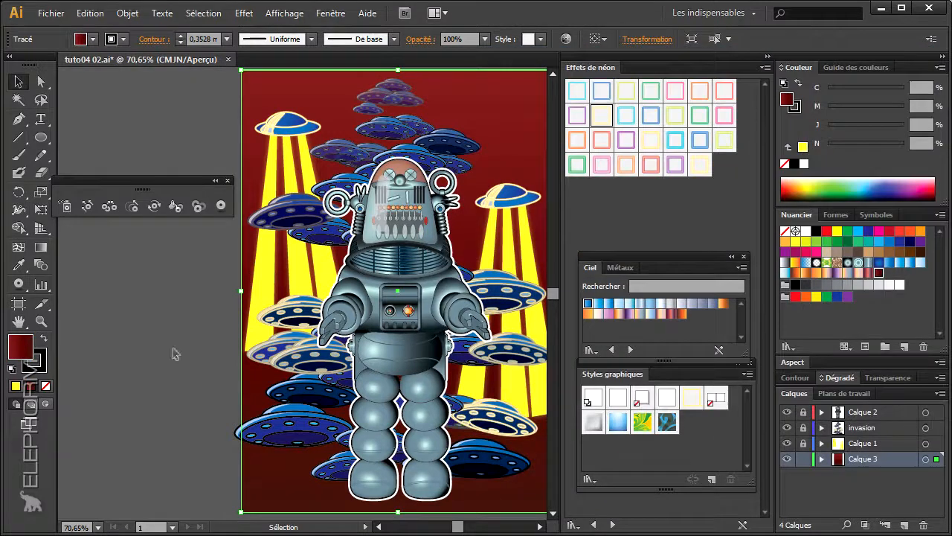
pyautogui.click(167, 349)
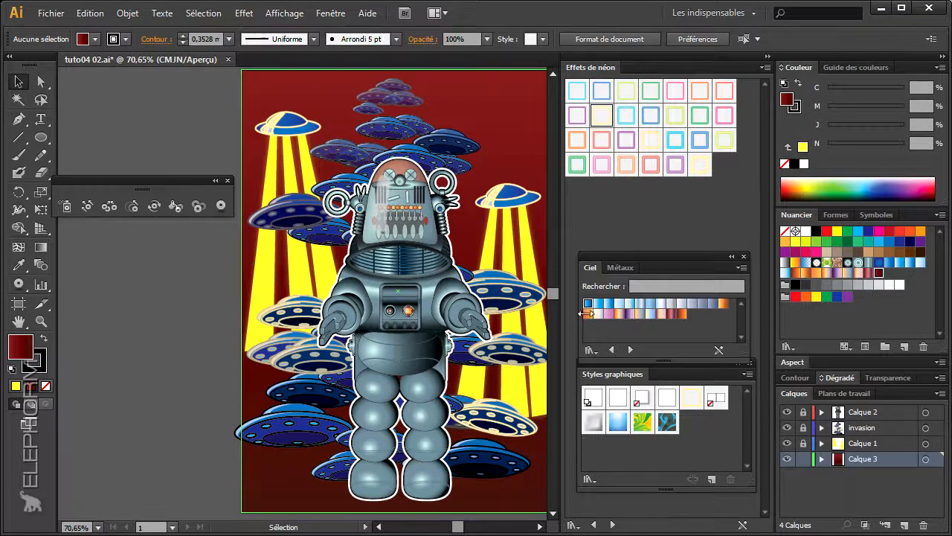
# Show the document's symbols and inspect the poster in outline view, returning to the normal preview.
pyautogui.click(876, 216)
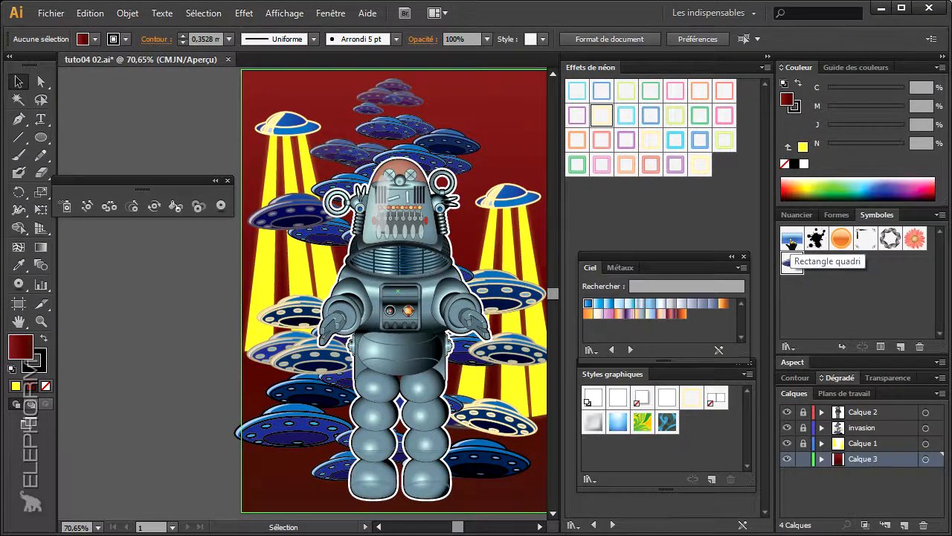
pyautogui.hotkey('ctrl', 'y')
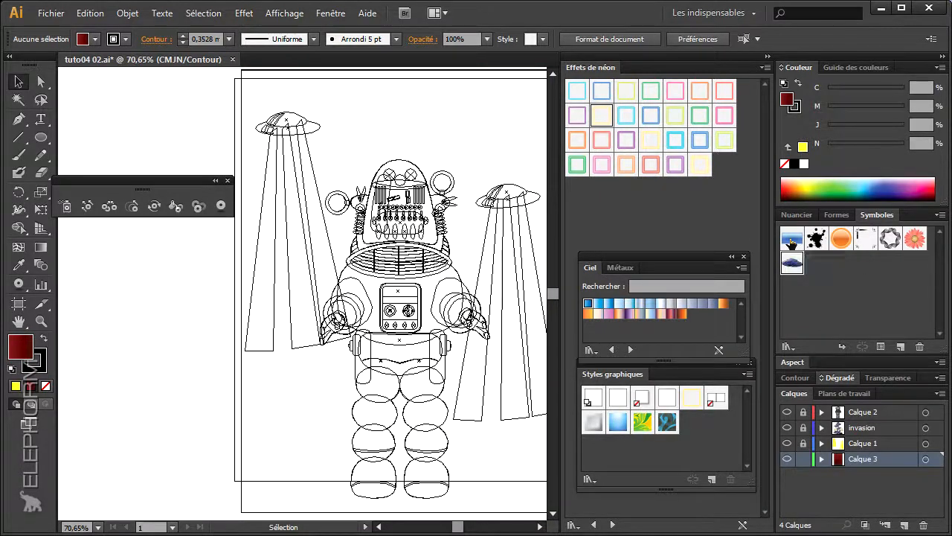
pyautogui.hotkey('ctrl', 'y')
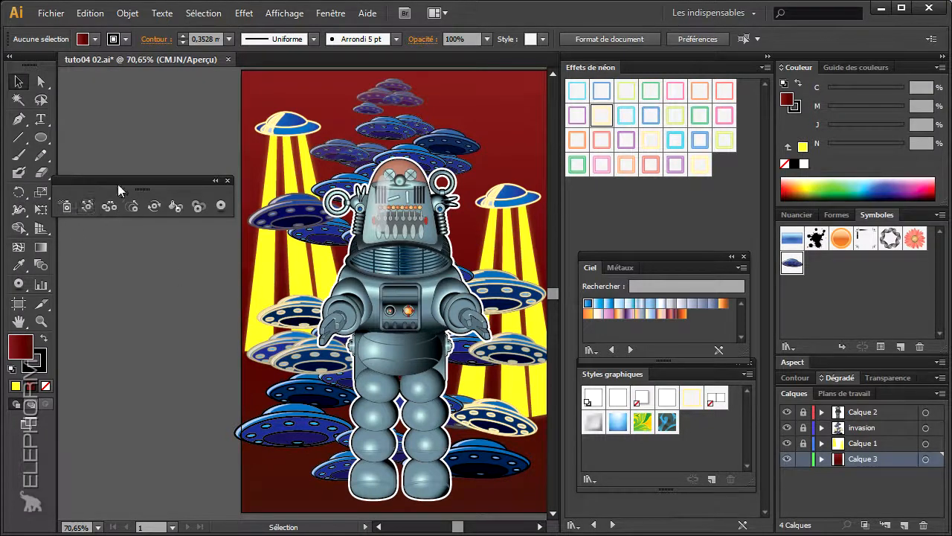
pyautogui.moveTo(116, 184); pyautogui.dragTo(121, 191)
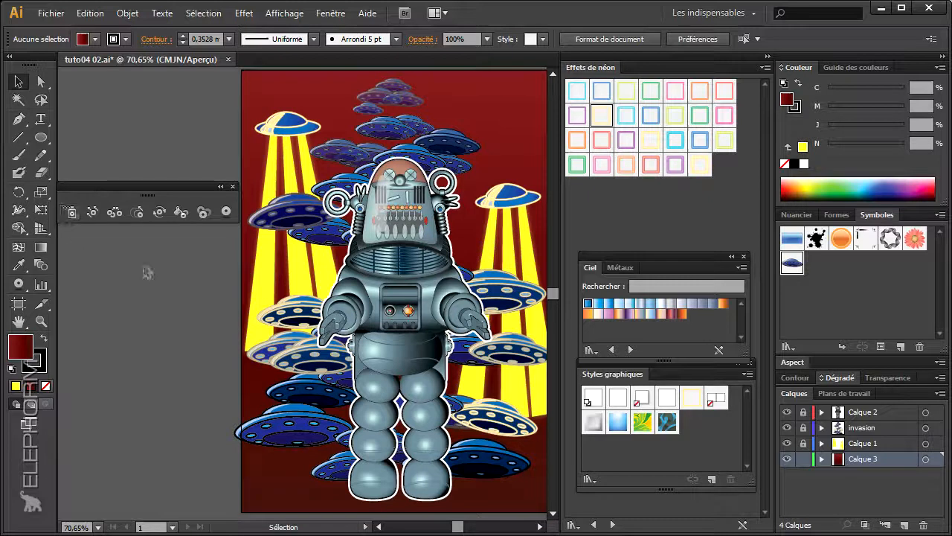
pyautogui.moveTo(92, 185); pyautogui.dragTo(96, 184)
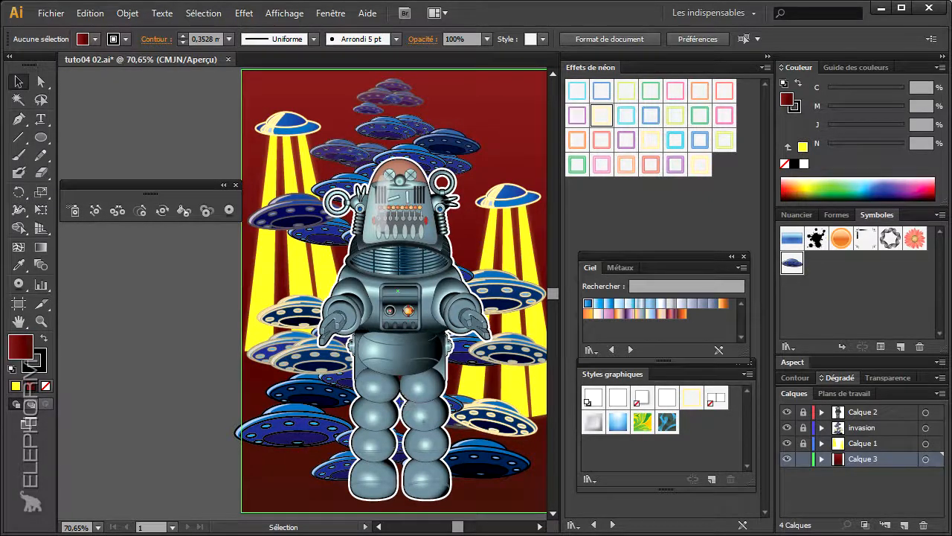